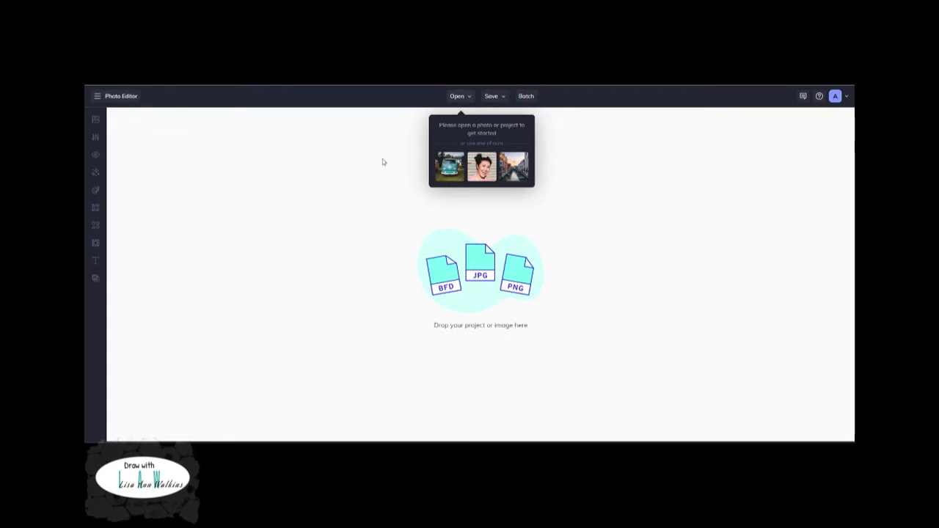
Open the image Abby reference.jpg from the computer
click(465, 99)
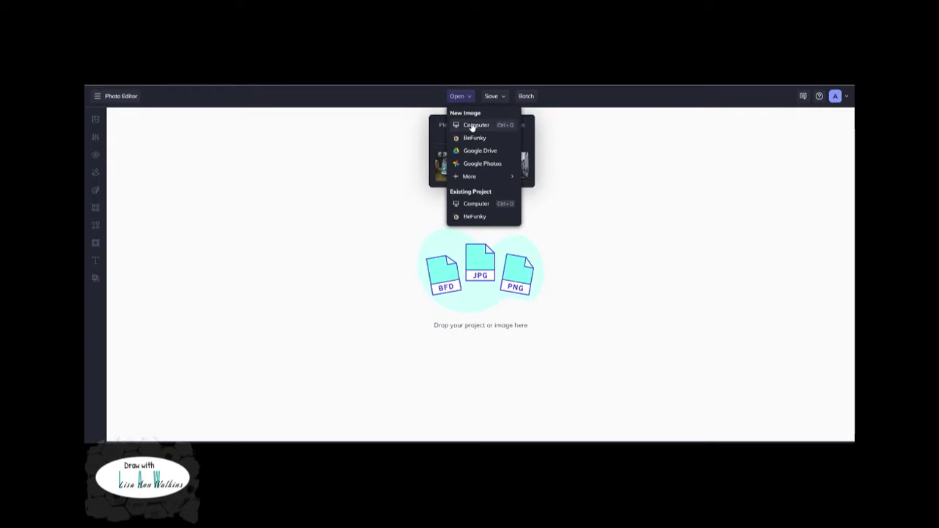
click(471, 127)
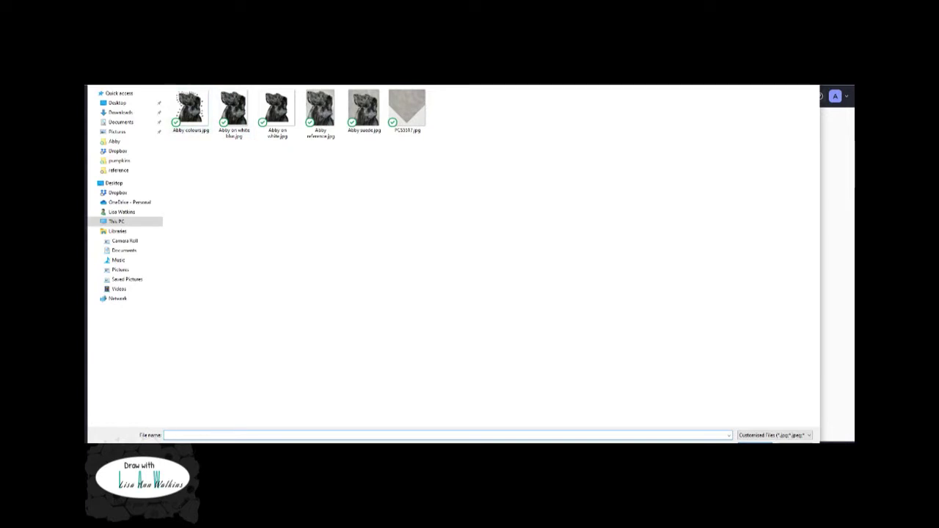
double_click(325, 113)
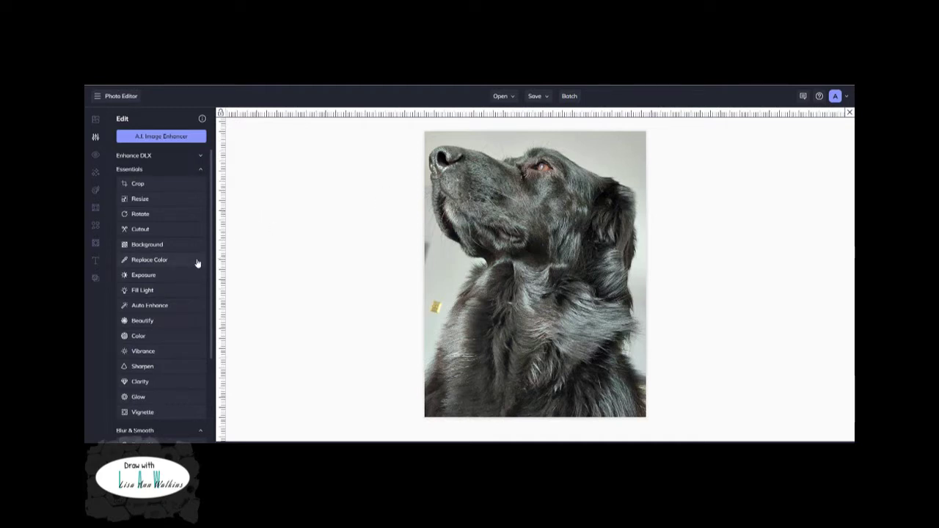
Try the Beautify effect on the dog photo at 15% and discard it
click(143, 321)
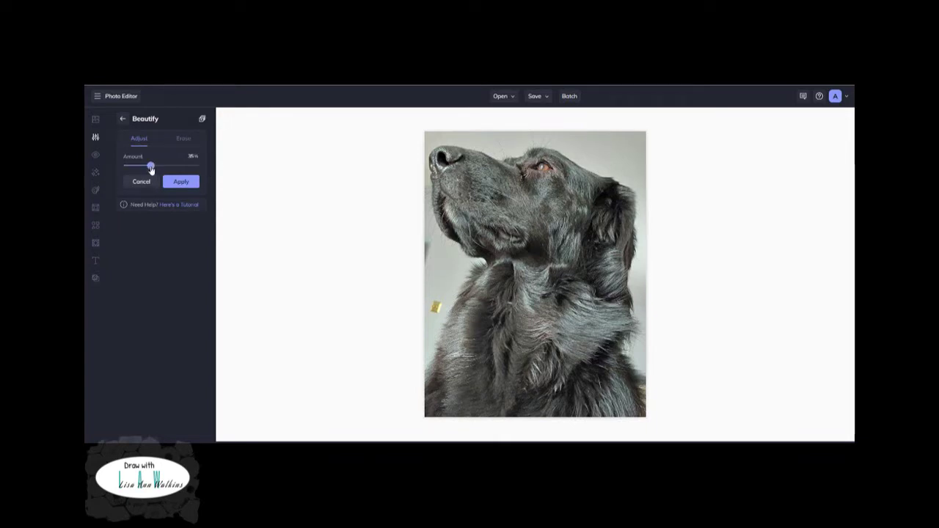
mouse_move(150, 167)
mouse_down()
mouse_move(188, 168)
mouse_move(123, 168)
mouse_move(165, 167)
mouse_move(137, 166)
mouse_up()
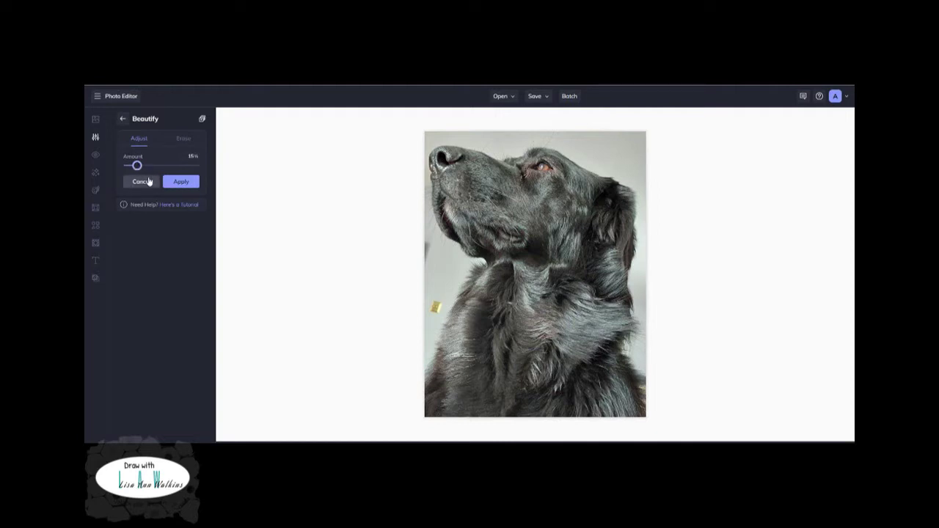
click(141, 181)
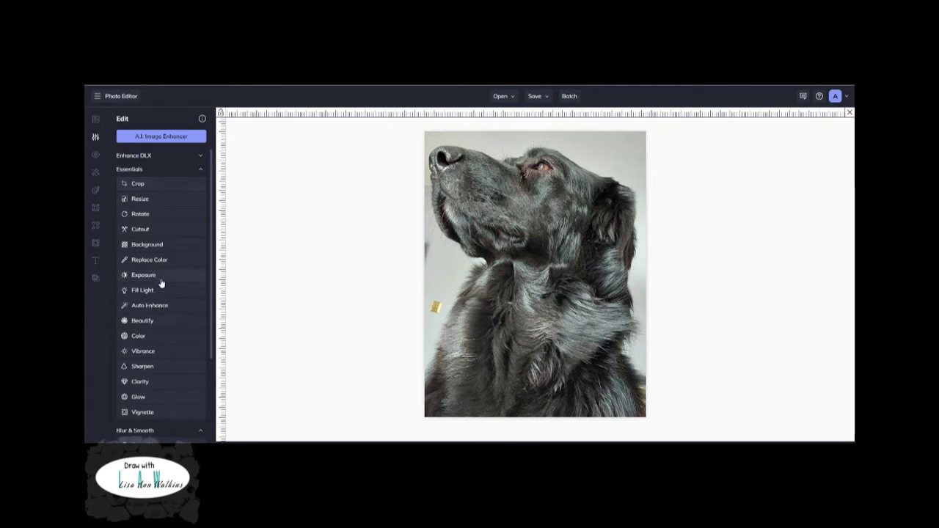
Try the Vibrance adjustment on the dog photo at 0% and discard it
click(142, 351)
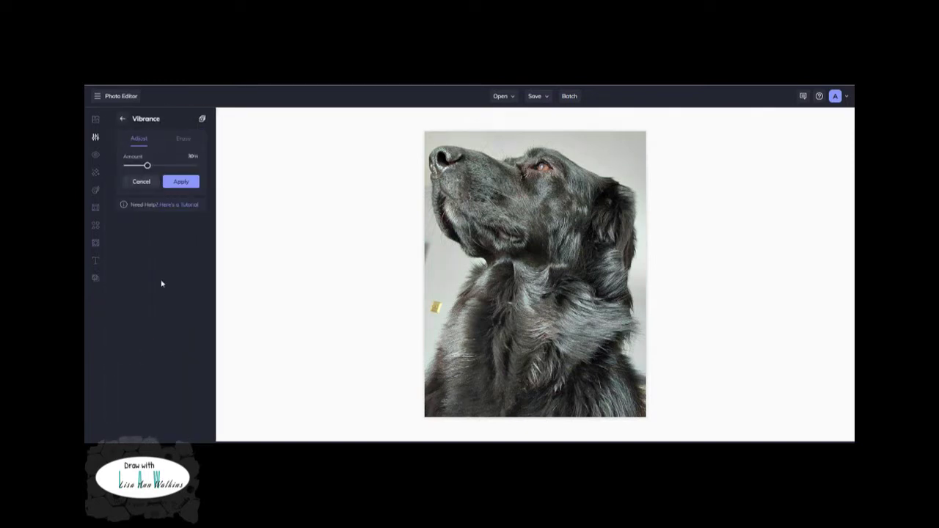
drag(147, 166, 124, 165)
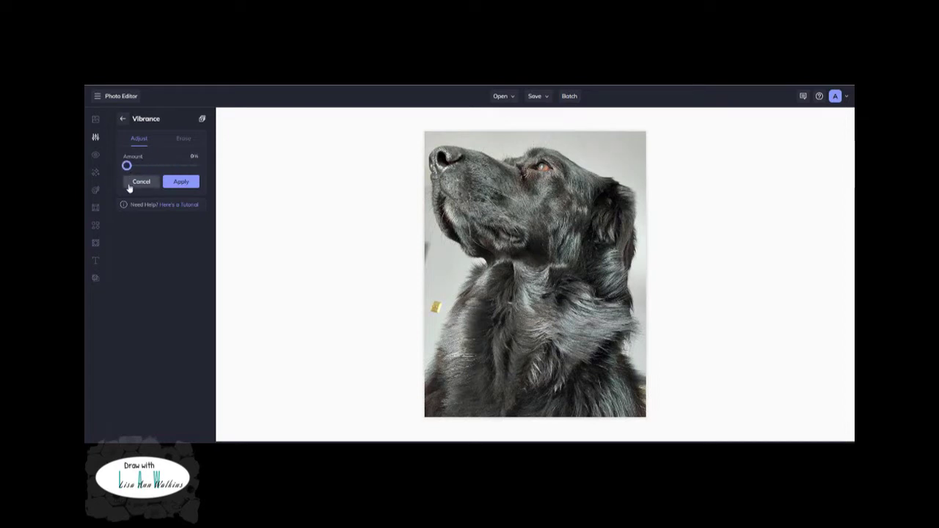
click(133, 183)
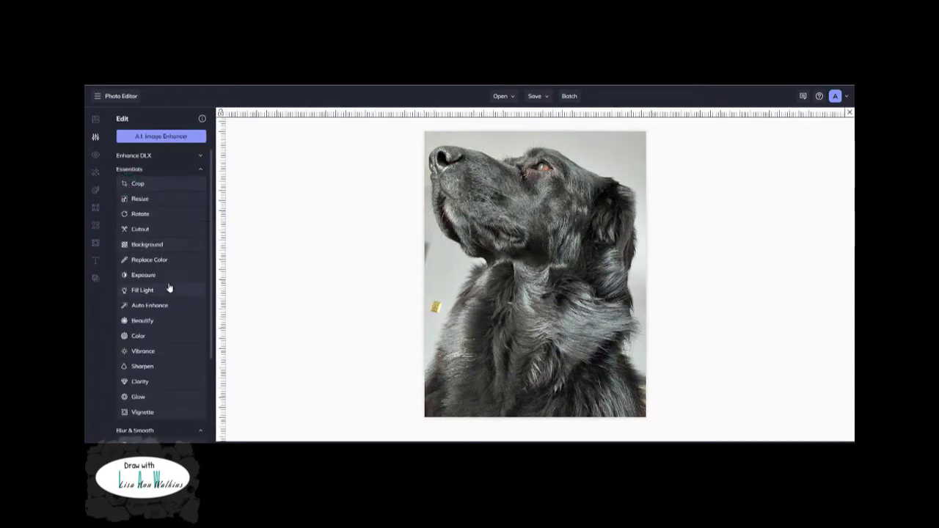
Preview Beautify at its default amount, try Fill Light at 24%, and discard both adjustments
click(165, 328)
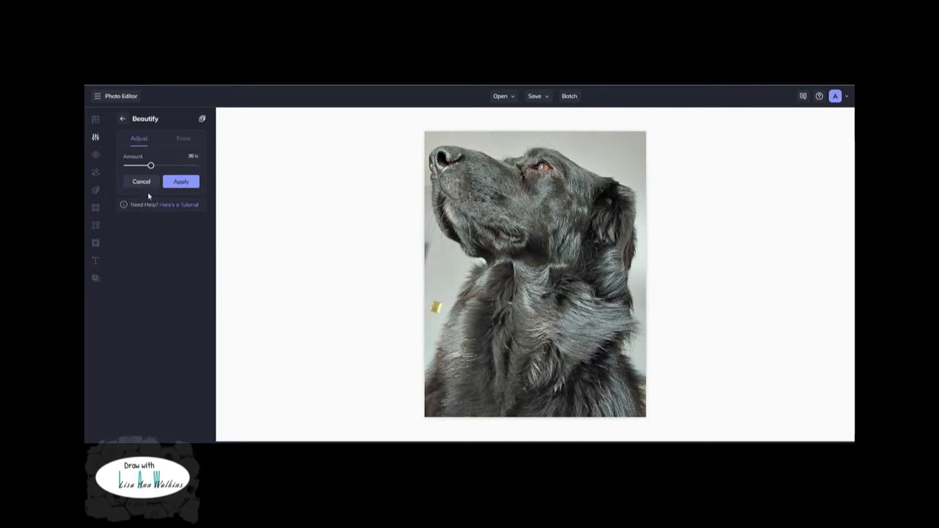
click(142, 182)
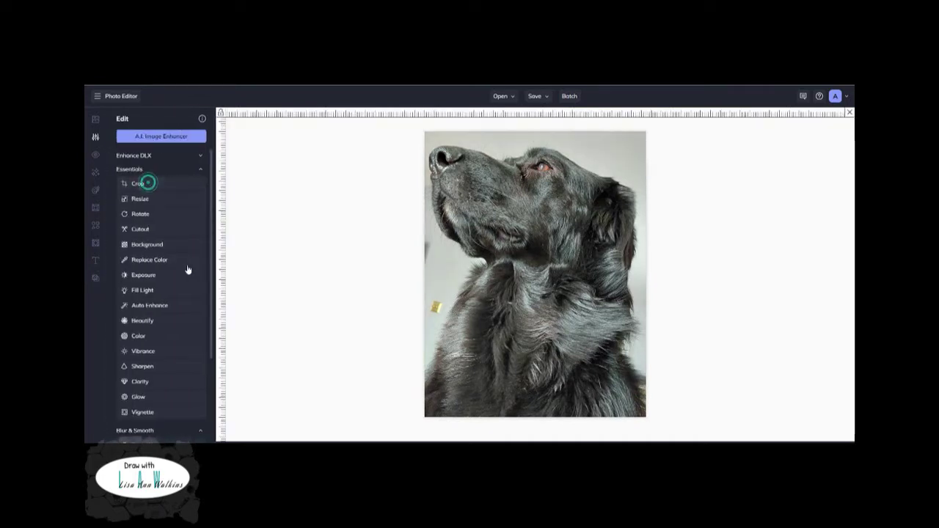
click(143, 290)
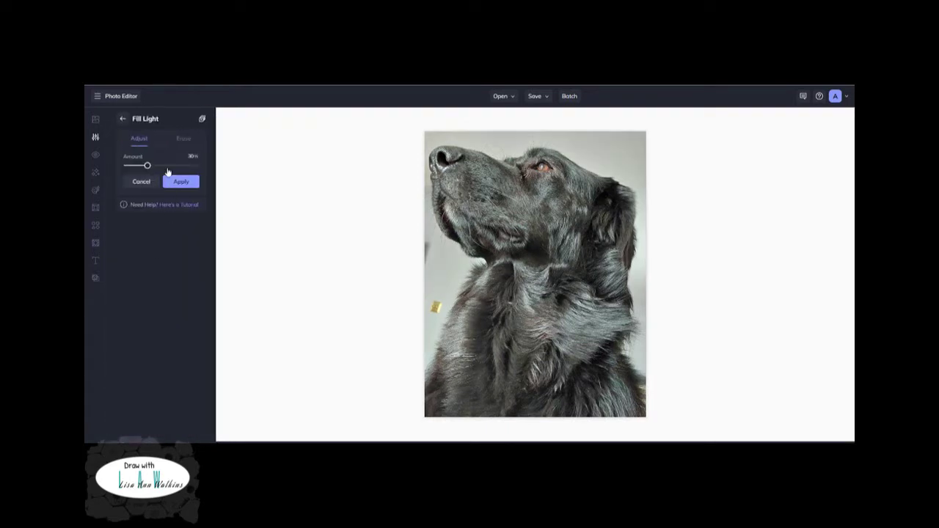
mouse_move(149, 170)
mouse_down()
mouse_move(206, 172)
mouse_move(142, 166)
mouse_up()
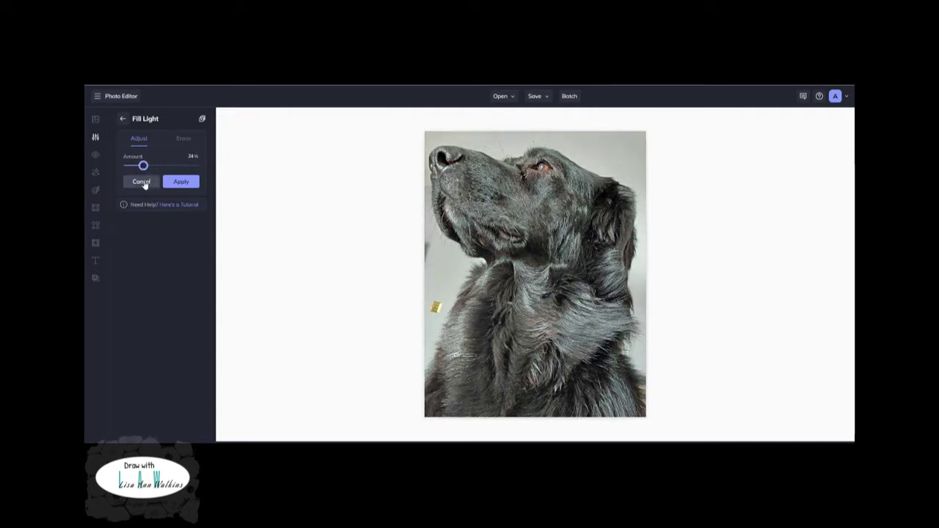
click(142, 182)
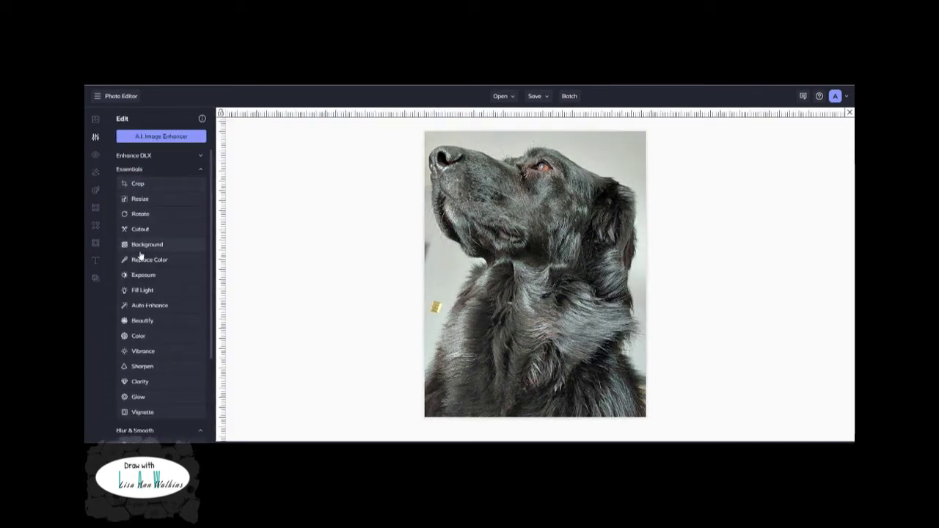
Apply an Exposure adjustment with brightness -12, contrast 5 and highlights 13
click(140, 275)
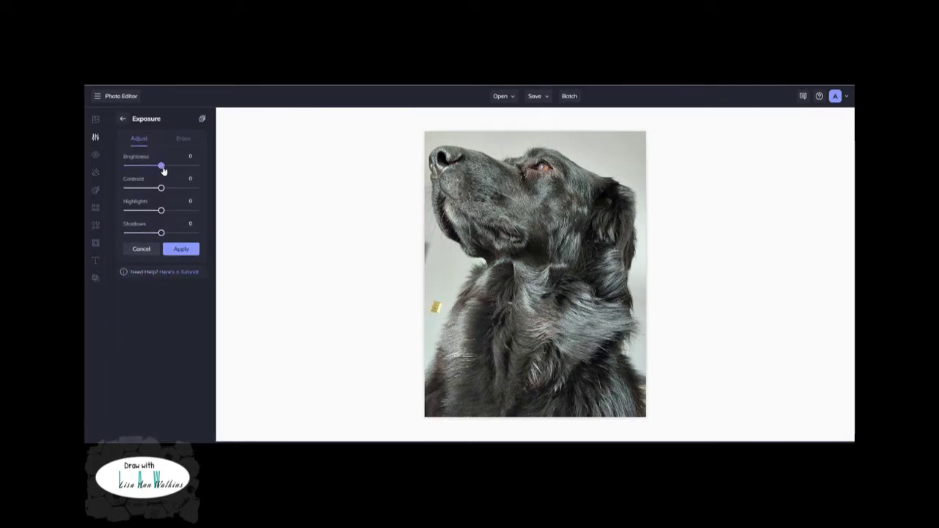
drag(162, 169, 159, 171)
drag(163, 189, 165, 189)
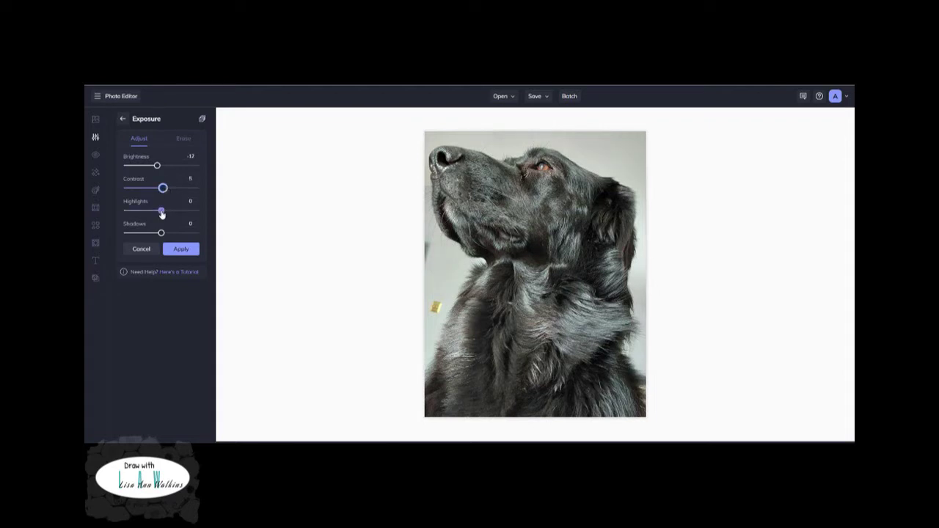
drag(161, 210, 166, 215)
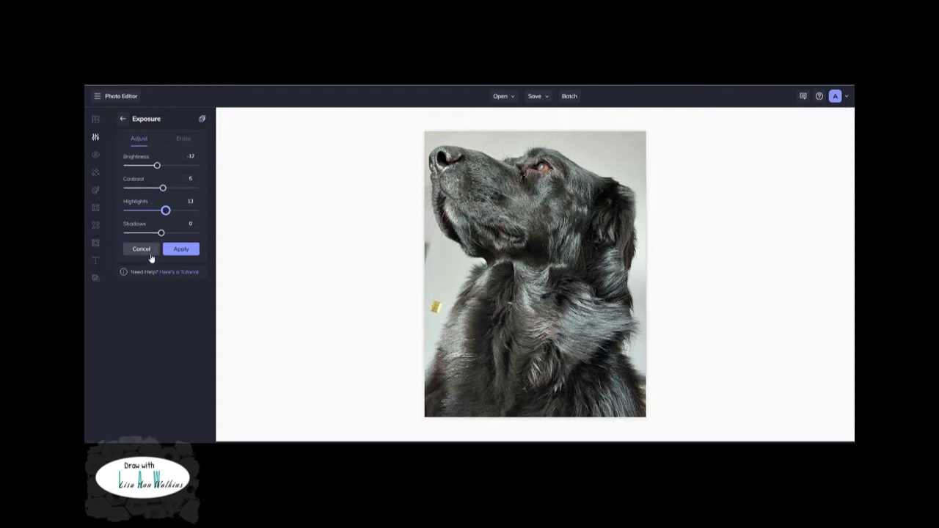
click(178, 253)
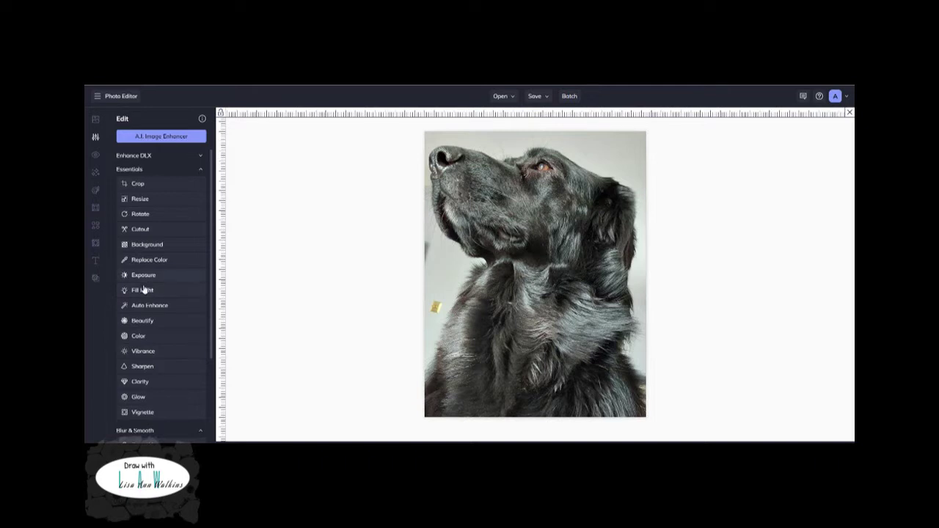
Try automatic background removal with Cutout using a white #FFFFFF background color, and cancel the cutout
click(148, 247)
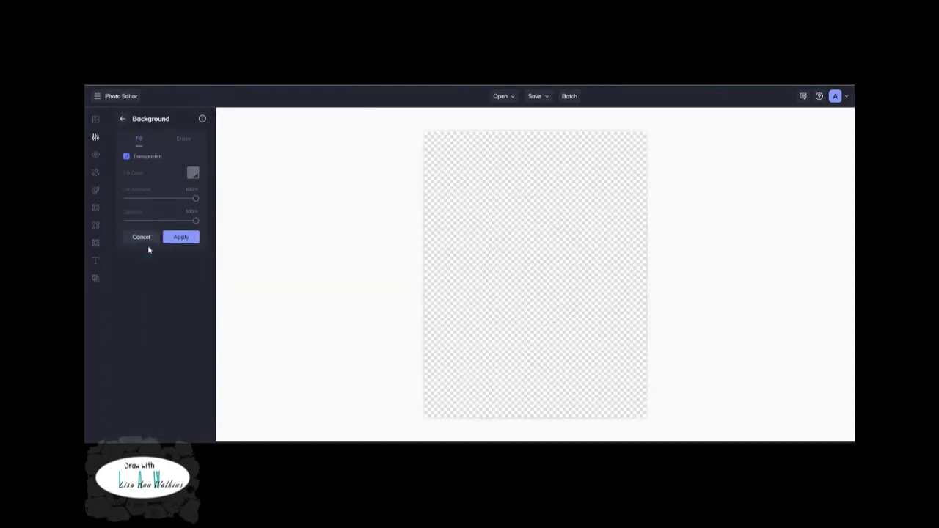
click(147, 240)
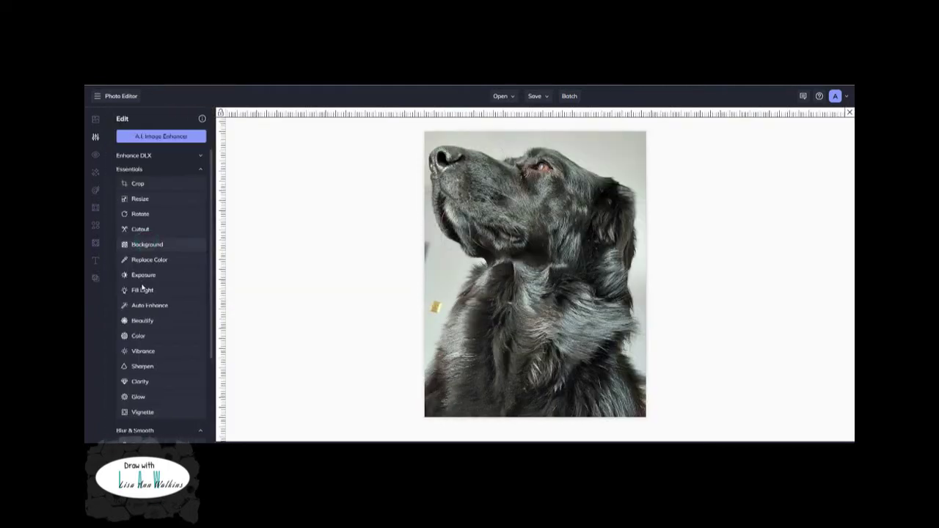
click(146, 230)
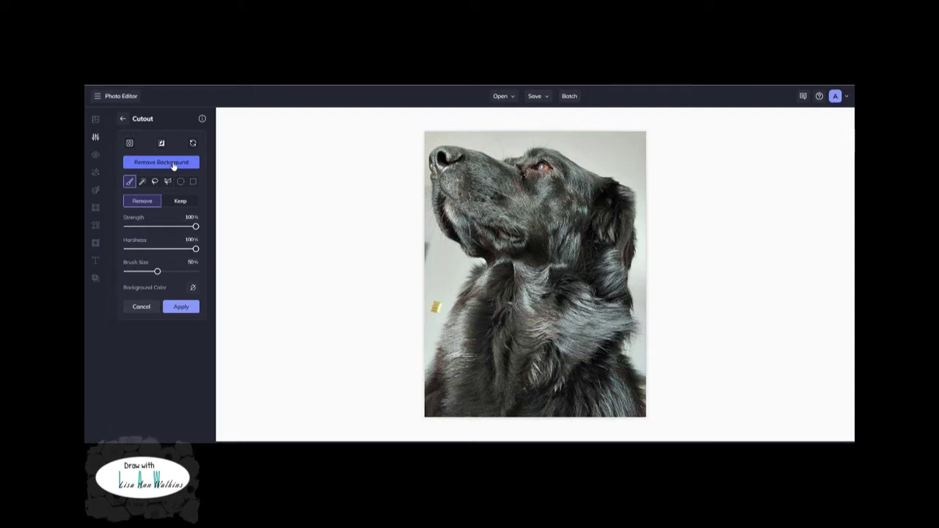
click(173, 163)
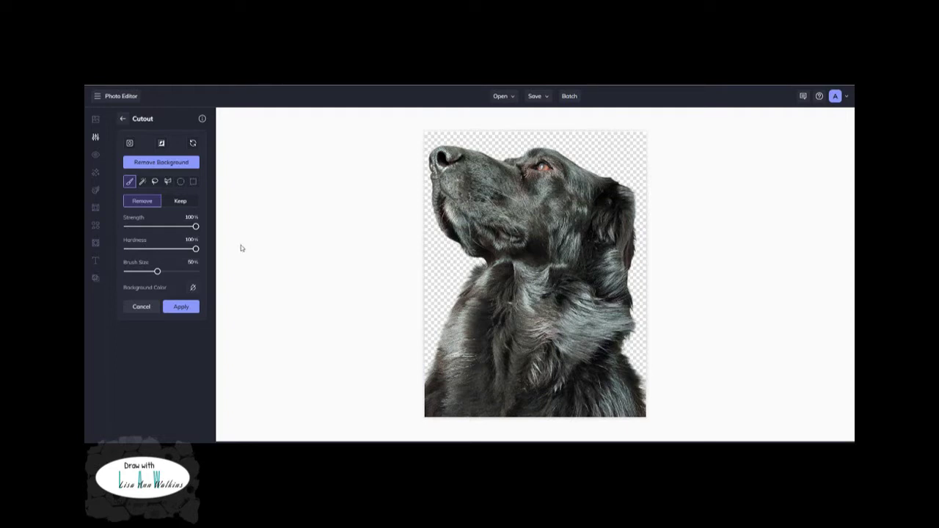
click(192, 288)
click(217, 316)
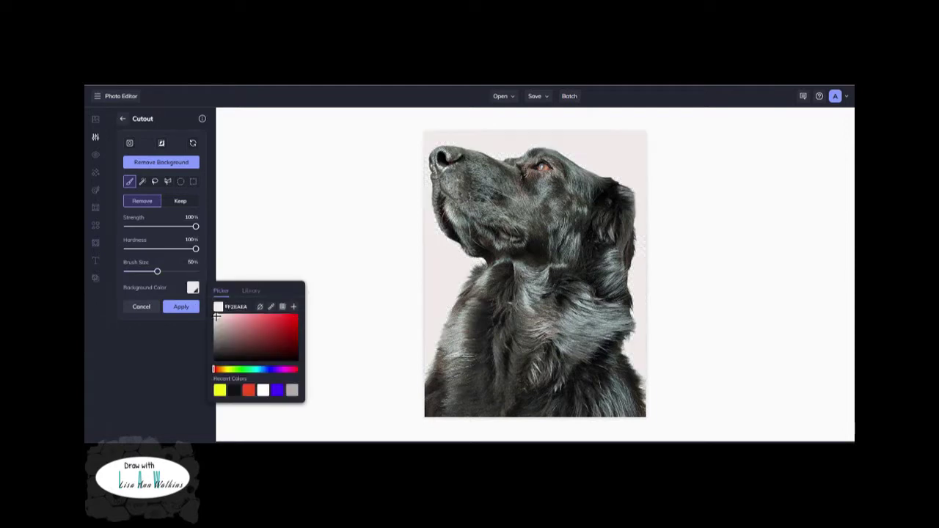
drag(216, 316, 212, 313)
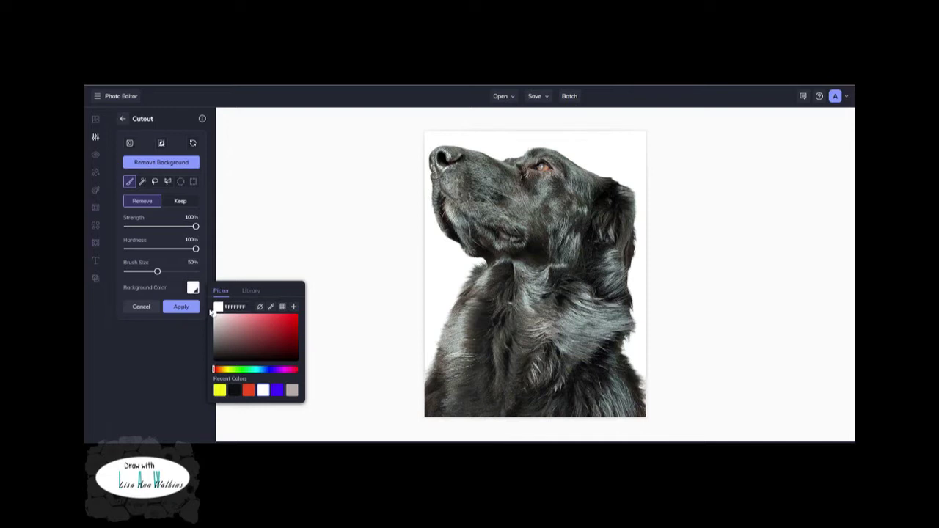
click(143, 306)
click(142, 306)
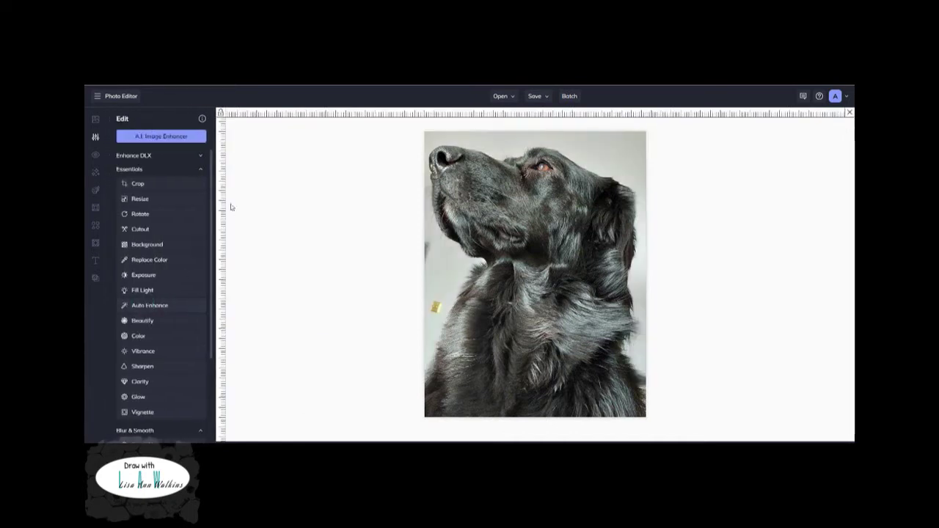
Remove the background behind the dog with Cutout and make the background color transparent
click(140, 228)
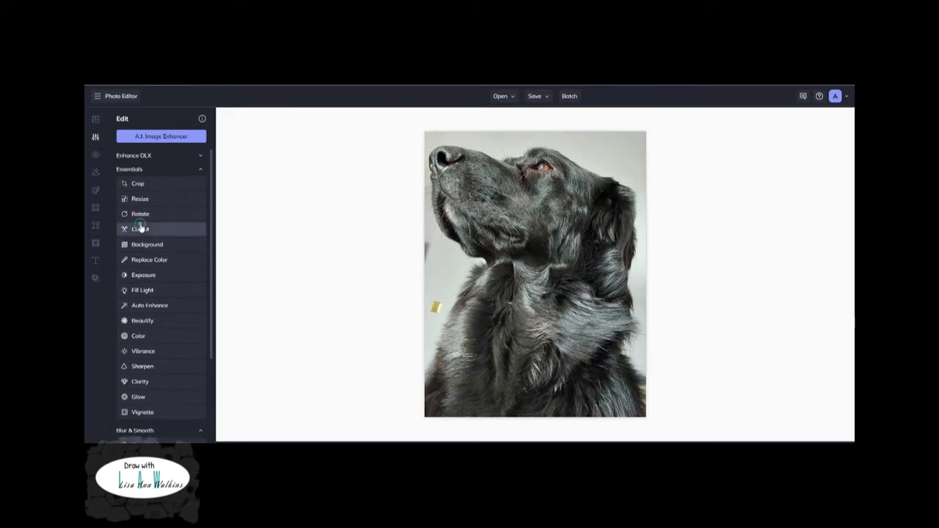
click(173, 161)
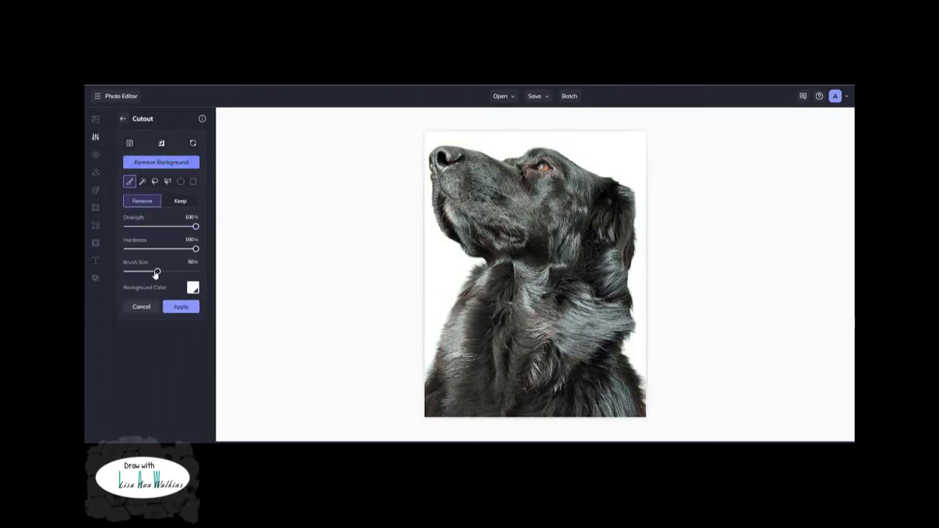
click(192, 290)
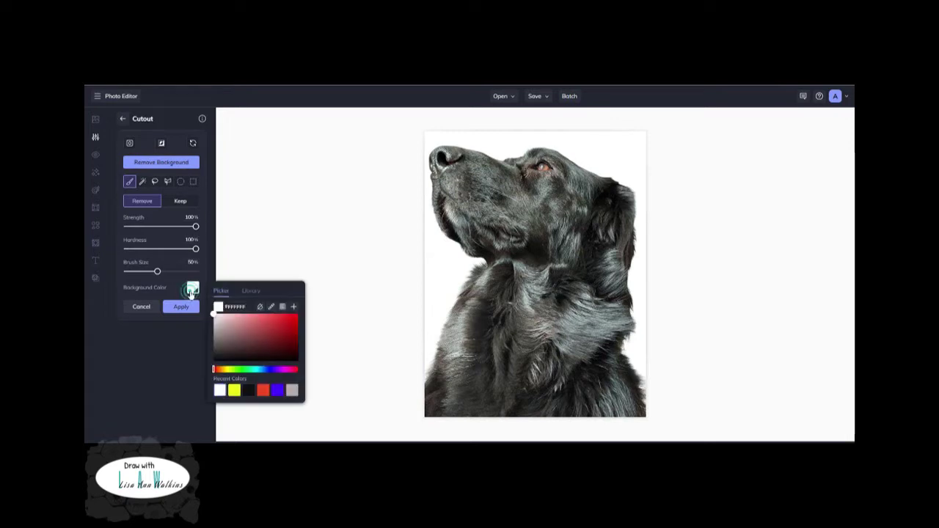
click(259, 309)
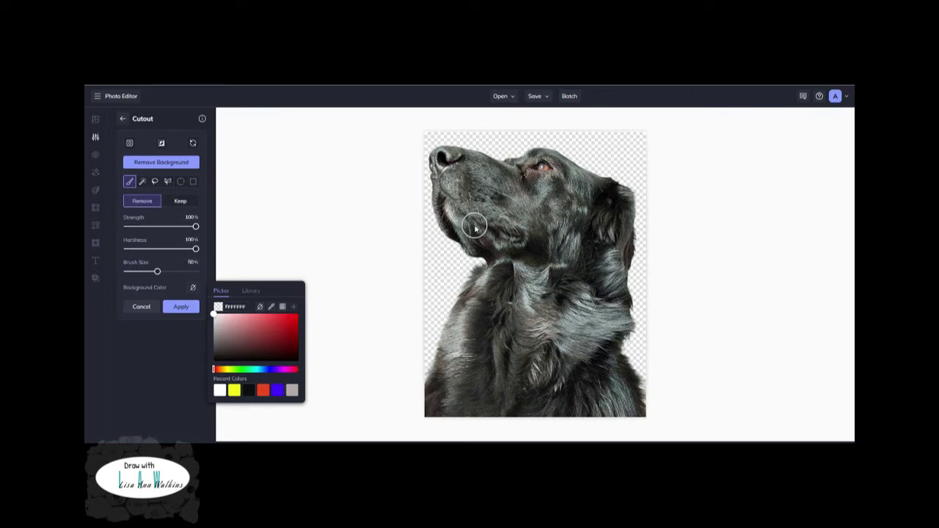
Preview the dog cutout against the recent grey, blue and red background colors
click(290, 391)
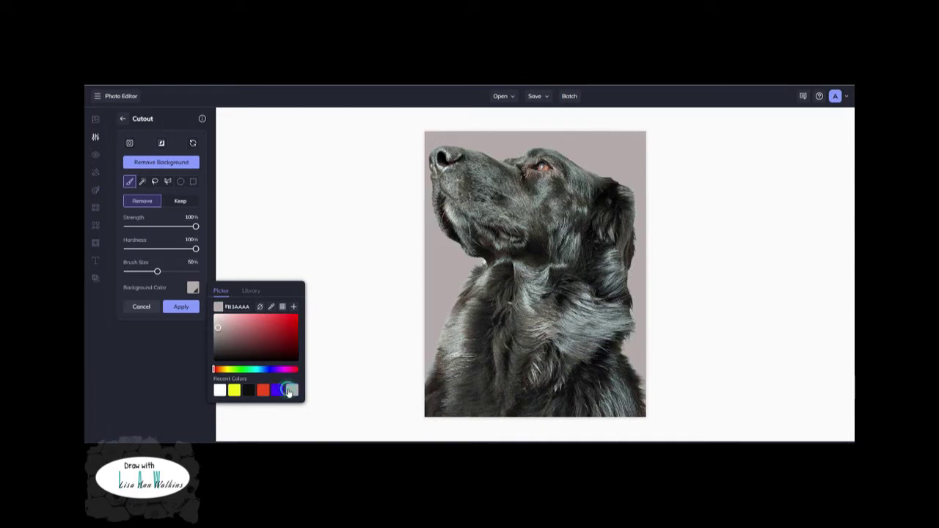
click(281, 392)
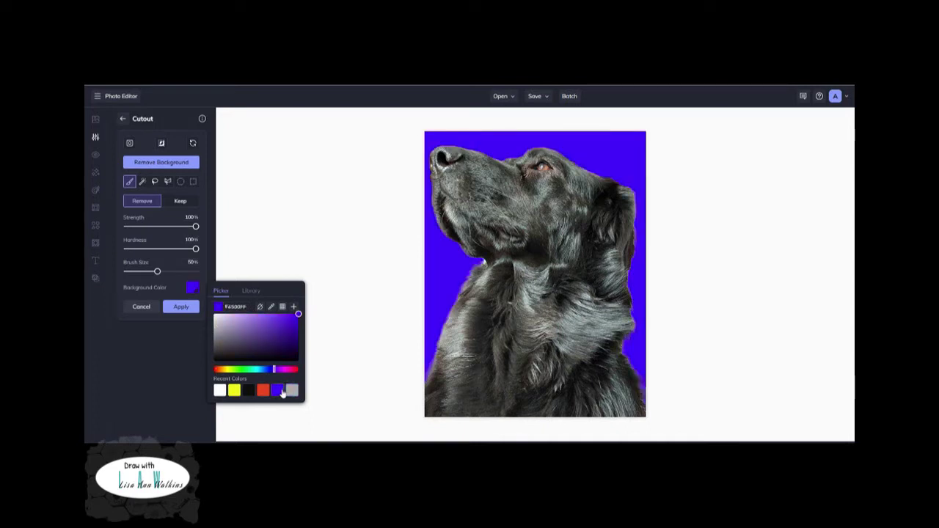
click(268, 391)
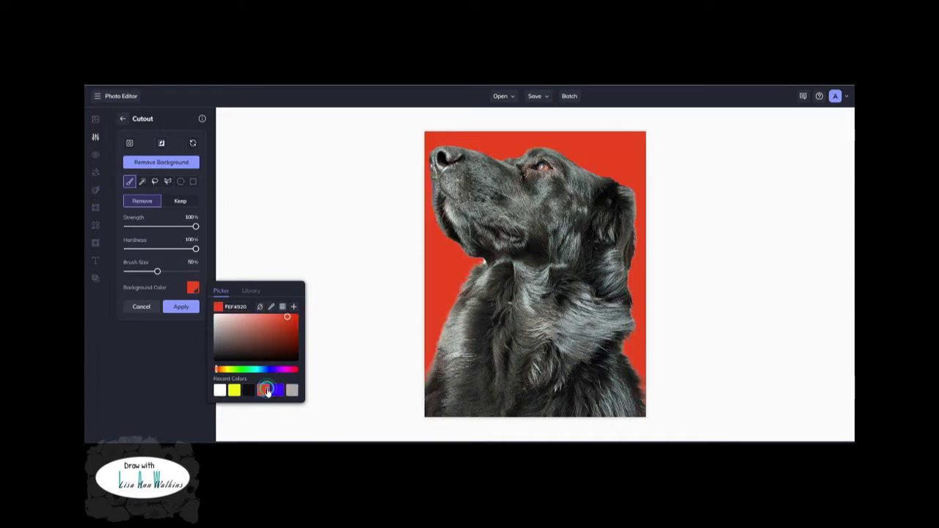
Set the cutout's background color to dark grey #3A3A3C, starting from the recent black color
click(248, 391)
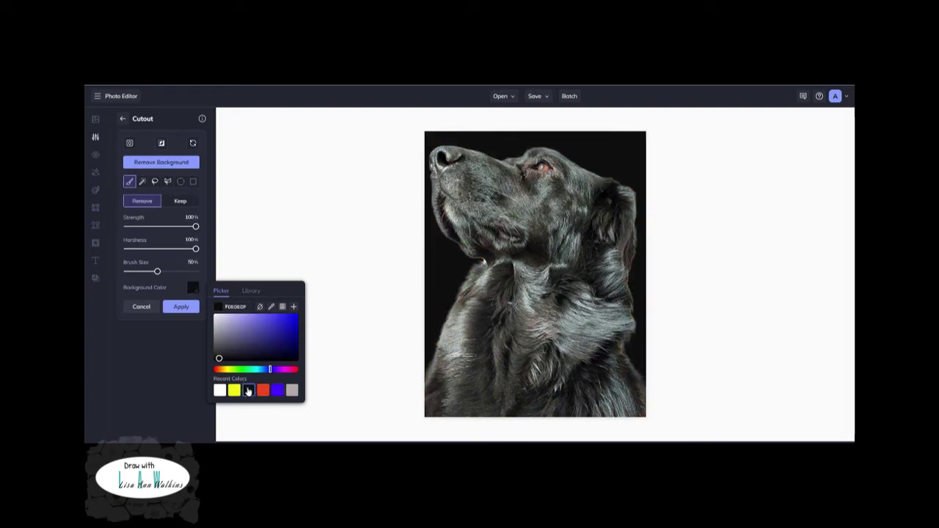
click(221, 352)
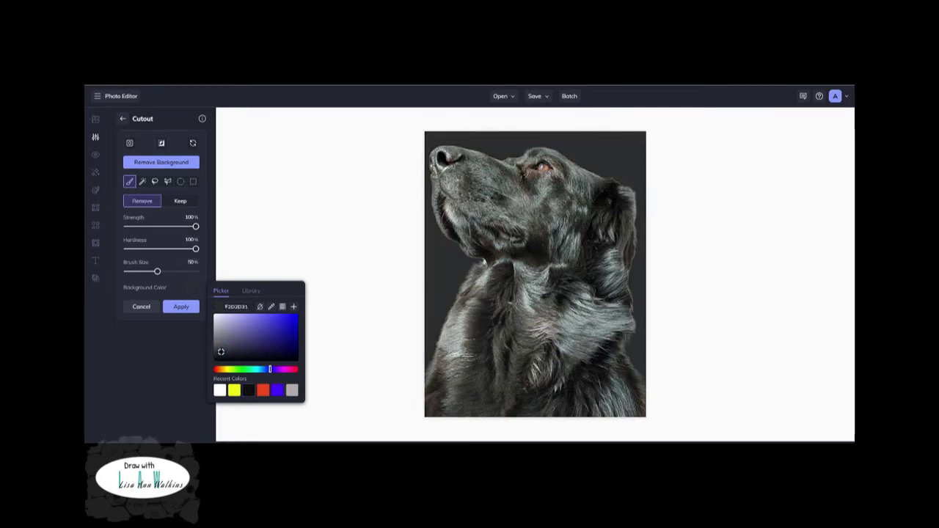
drag(221, 351, 217, 349)
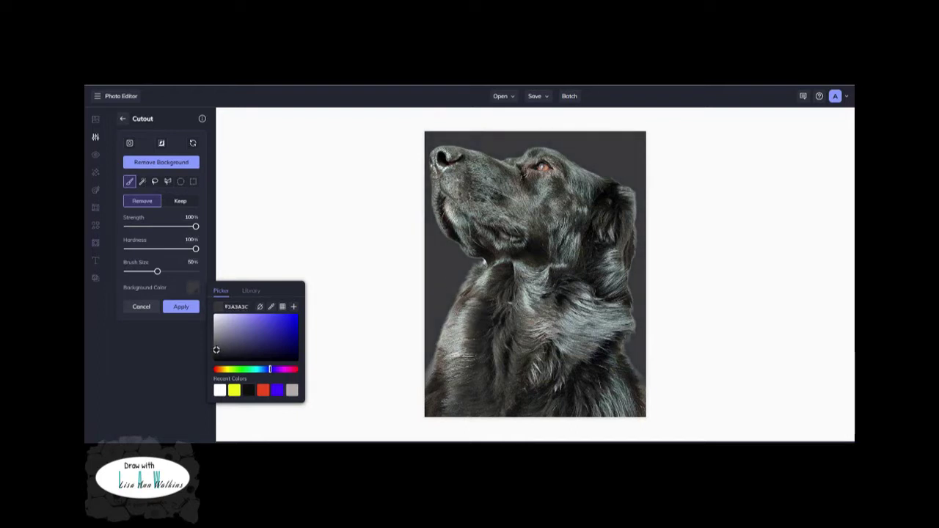
Apply the cutout with a white #FFFFFF background and Trim Transparency off, and open the save options
click(218, 391)
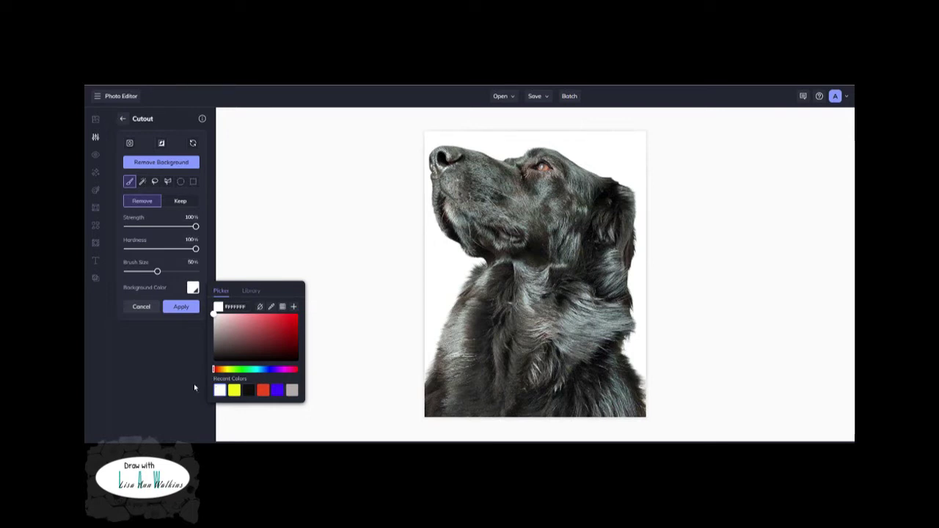
click(188, 307)
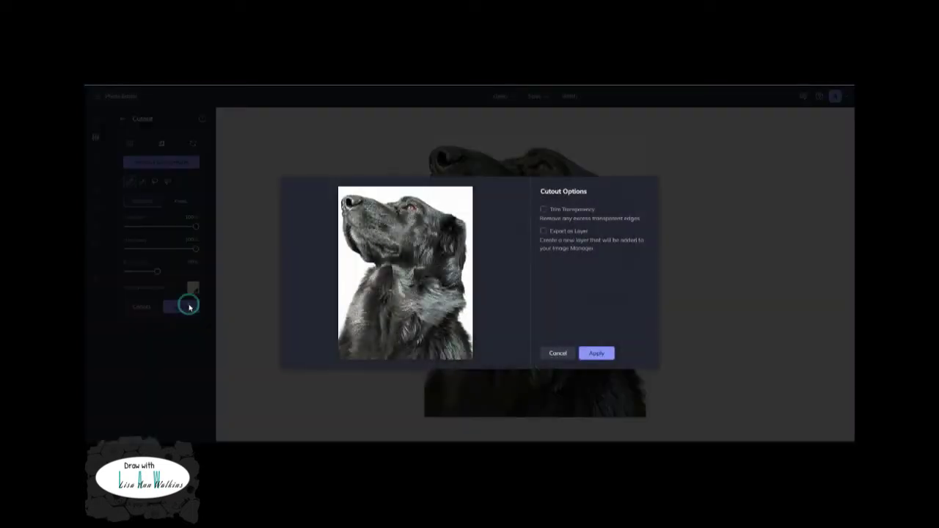
click(543, 210)
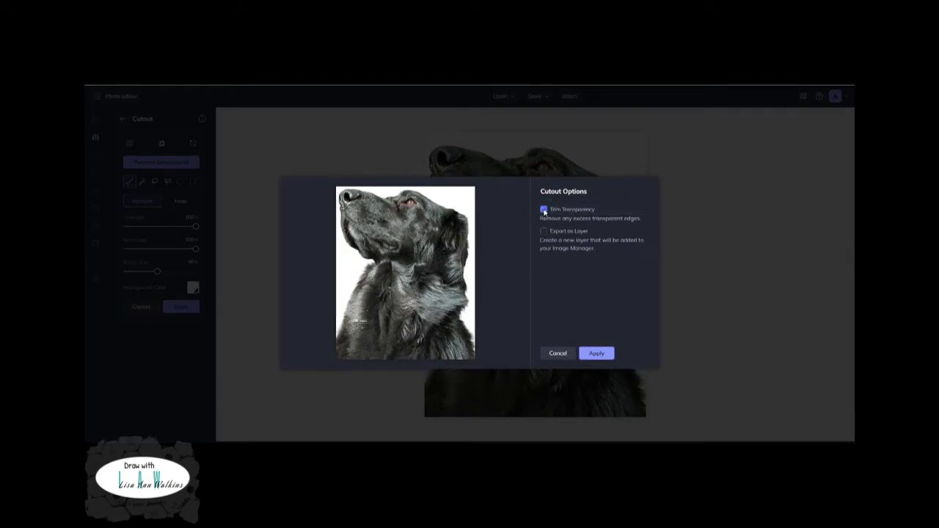
click(543, 210)
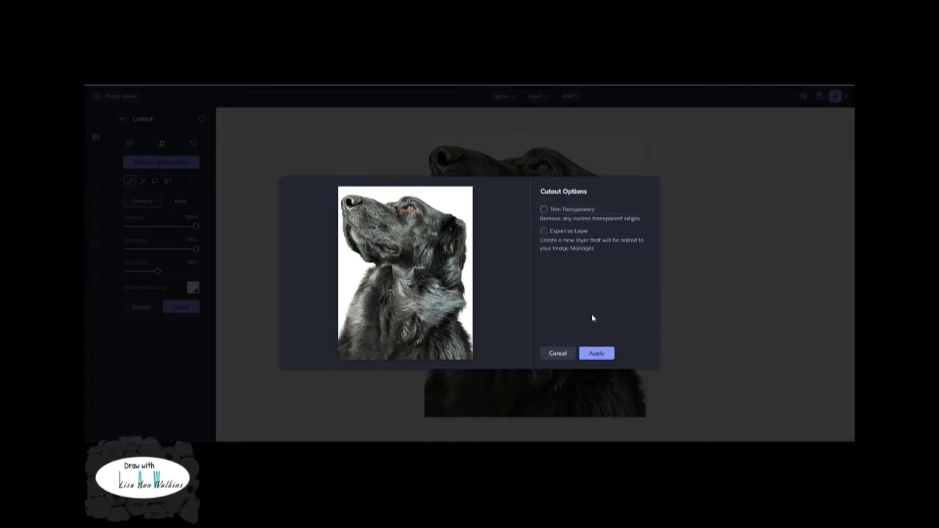
click(595, 354)
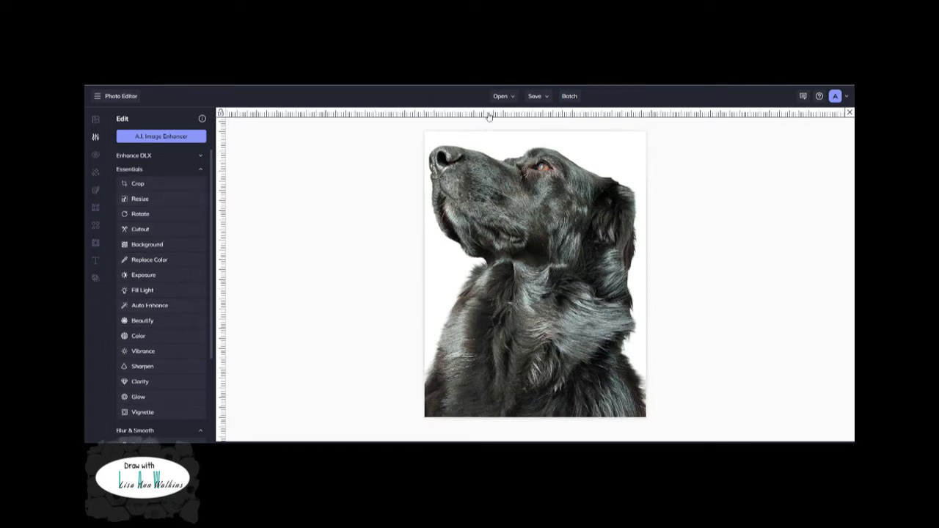
click(535, 98)
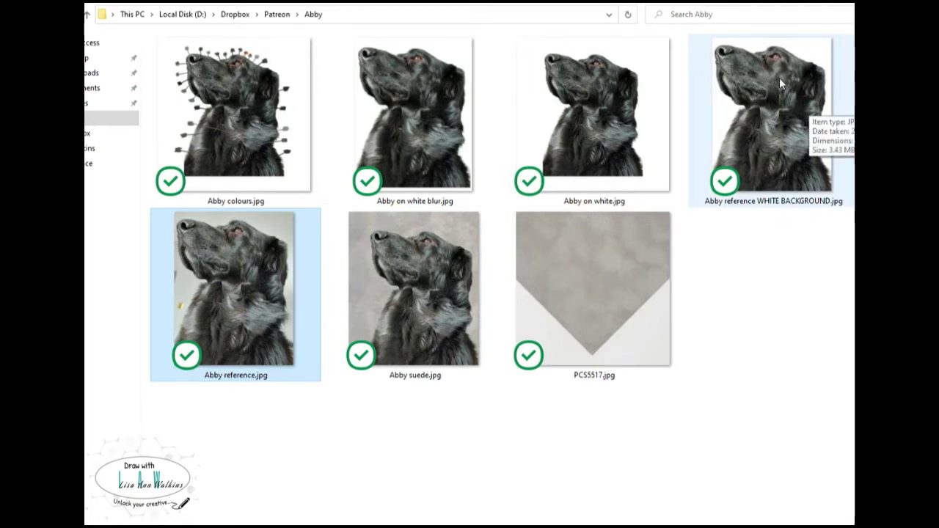
Switch to the Abby folder and open "Abby reference WHITE BACKGROUND.jpg" in Paint
right_click(795, 131)
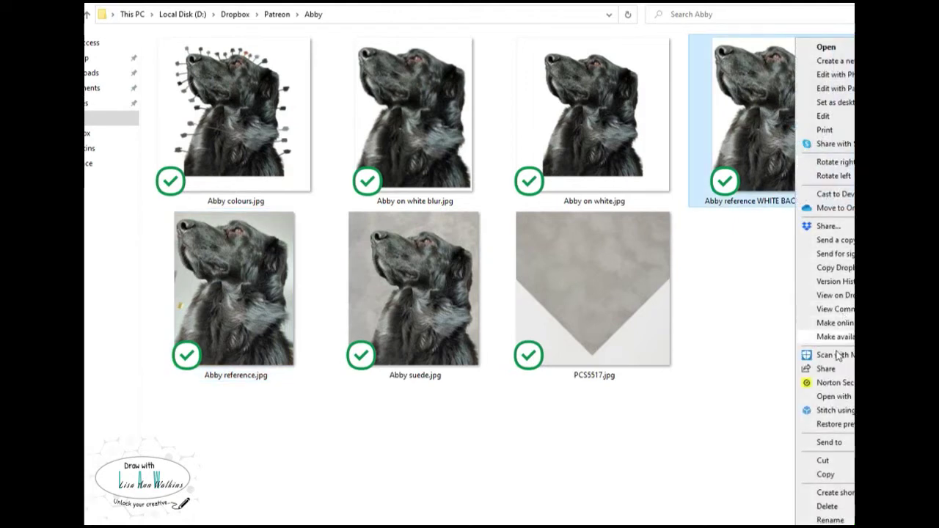
mouse_move(833, 383)
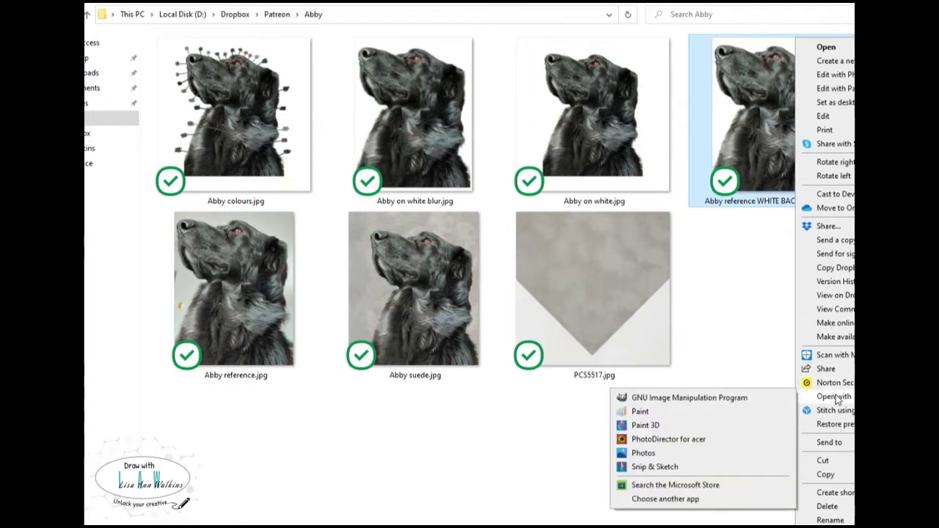
click(703, 413)
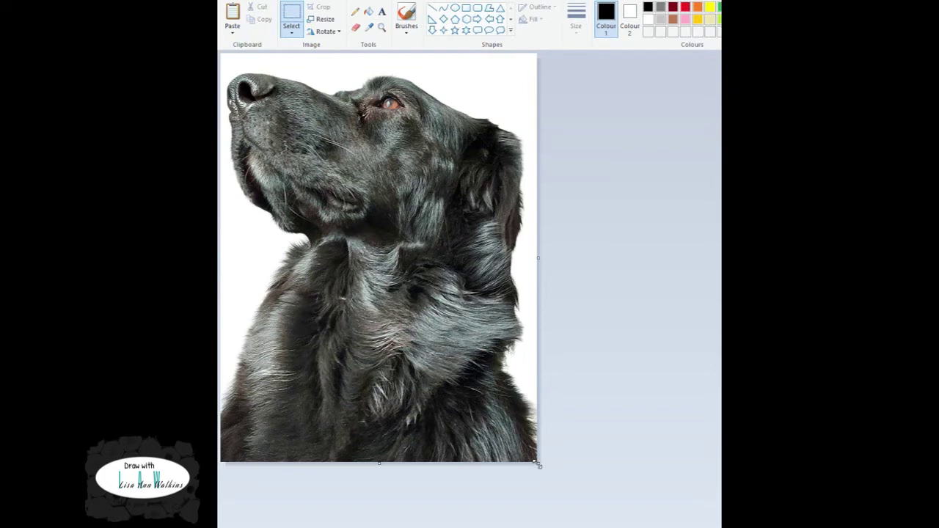
Enlarge the canvas in width and height, and cut, paste and move the dog so white space surrounds it
drag(536, 463, 722, 527)
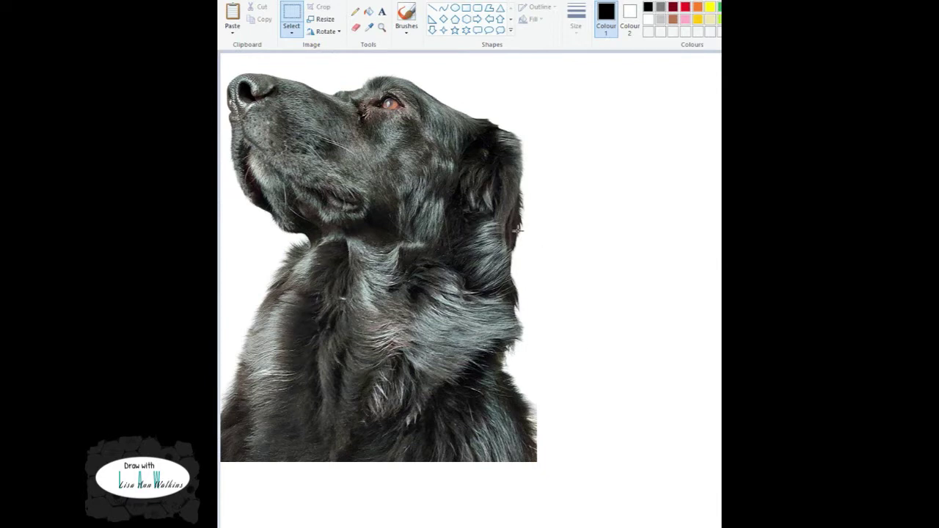
click(294, 13)
drag(222, 57, 543, 466)
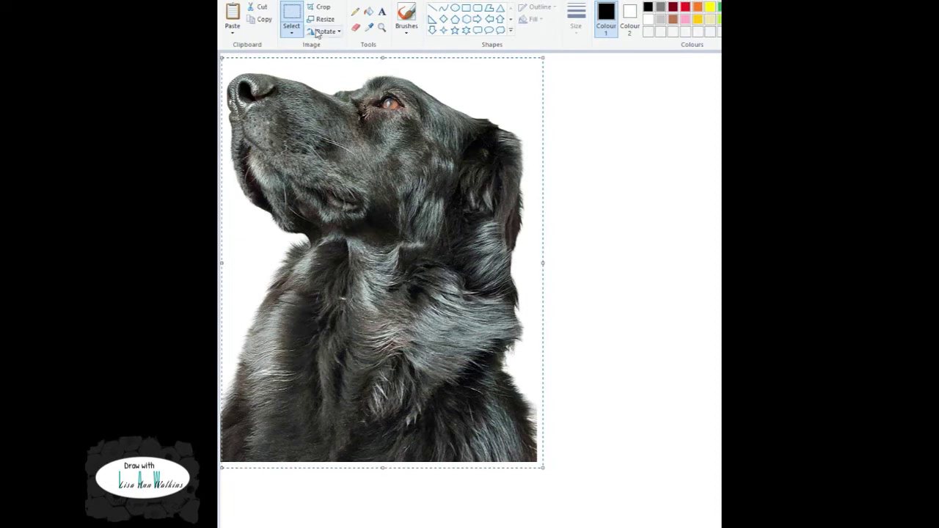
click(262, 7)
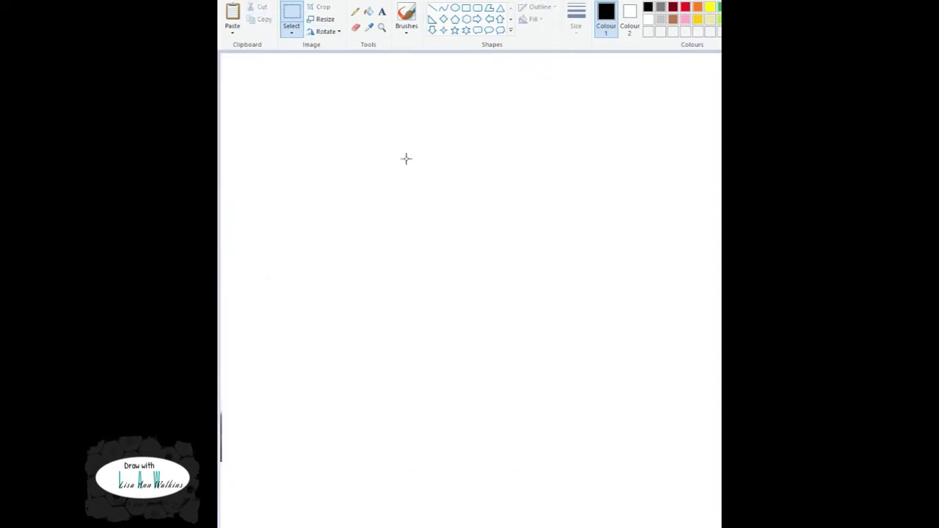
click(234, 22)
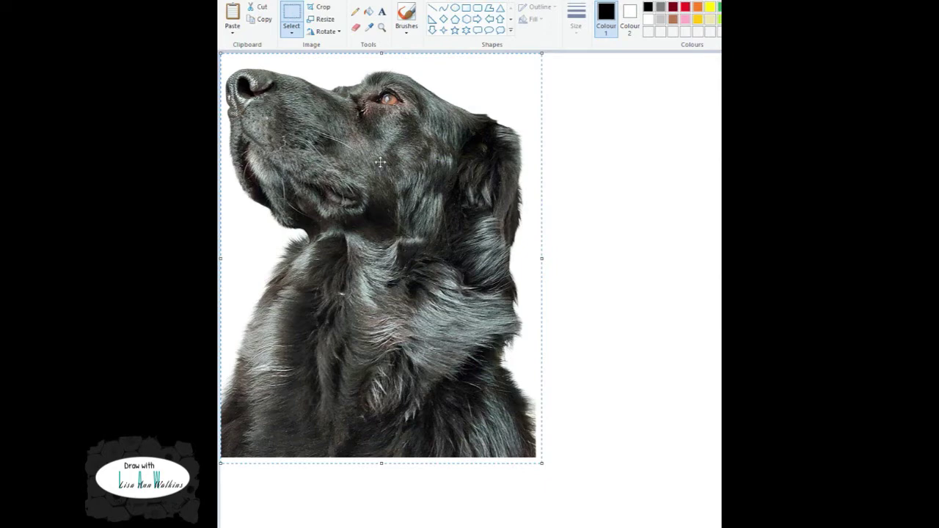
drag(382, 163, 467, 199)
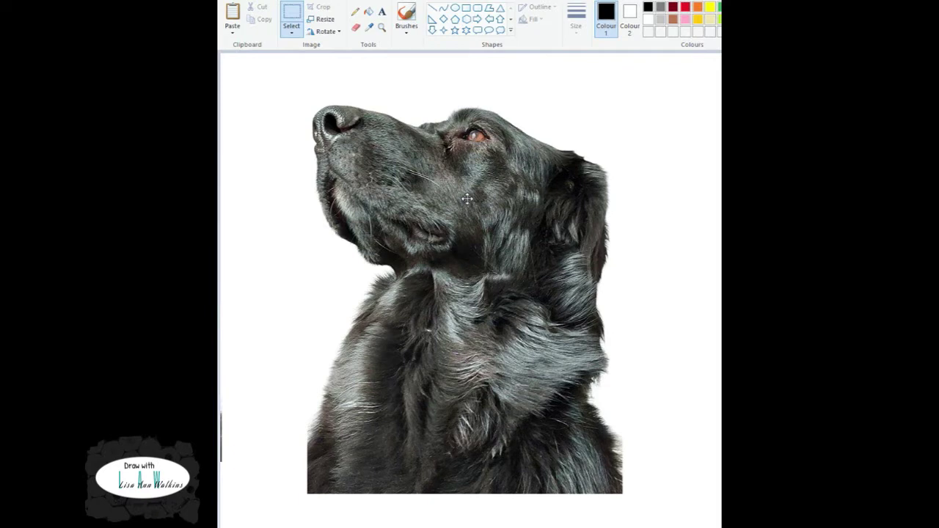
drag(467, 199, 466, 200)
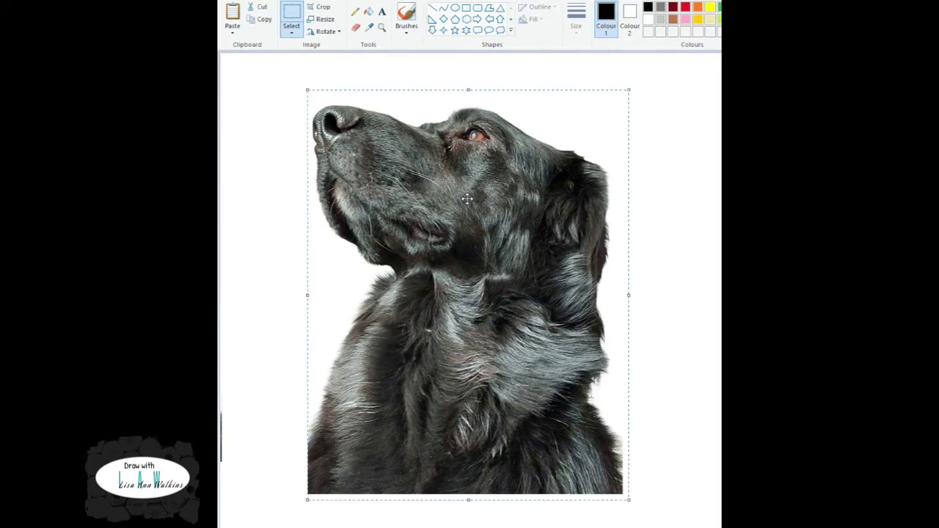
click(649, 128)
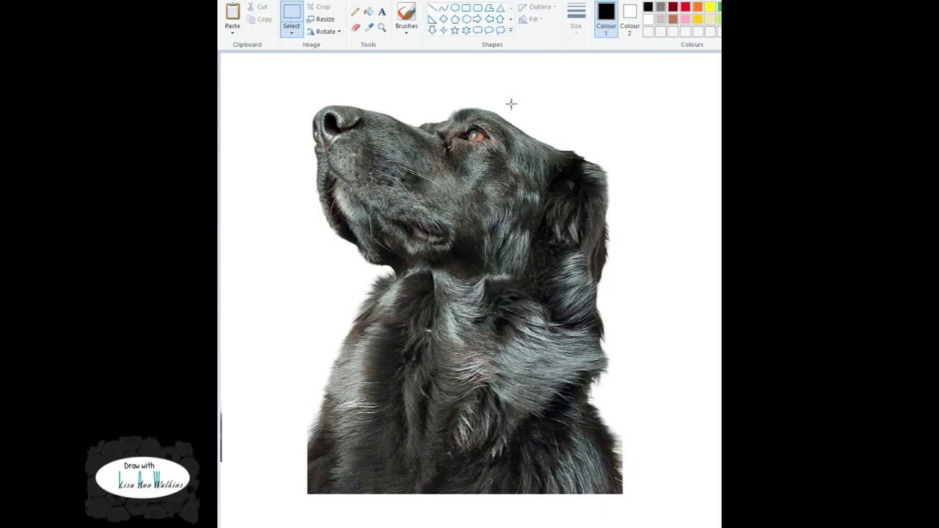
Set up the Watercolour brush with the thickest line size
click(370, 29)
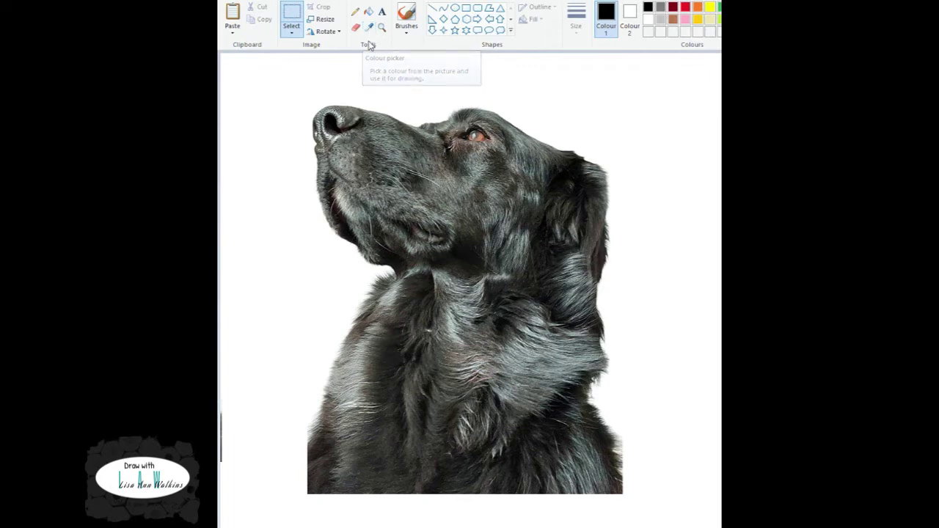
click(408, 15)
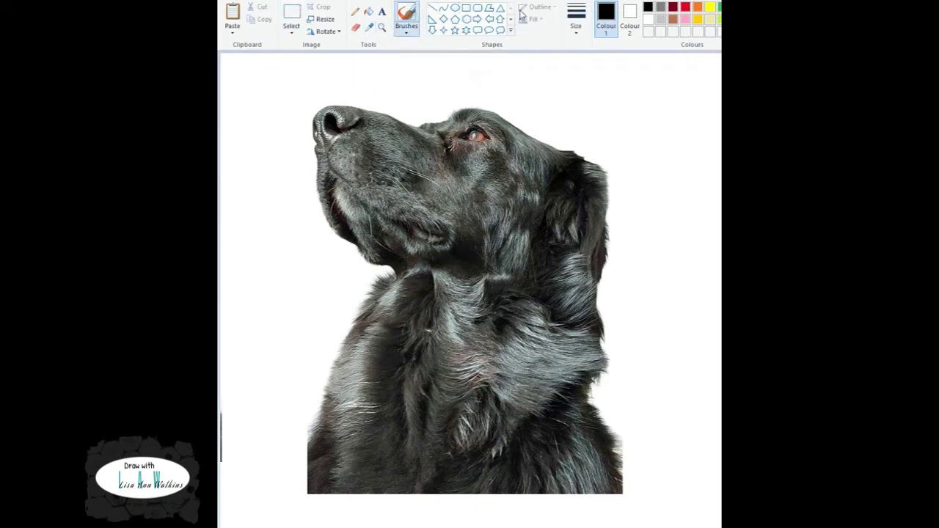
click(576, 29)
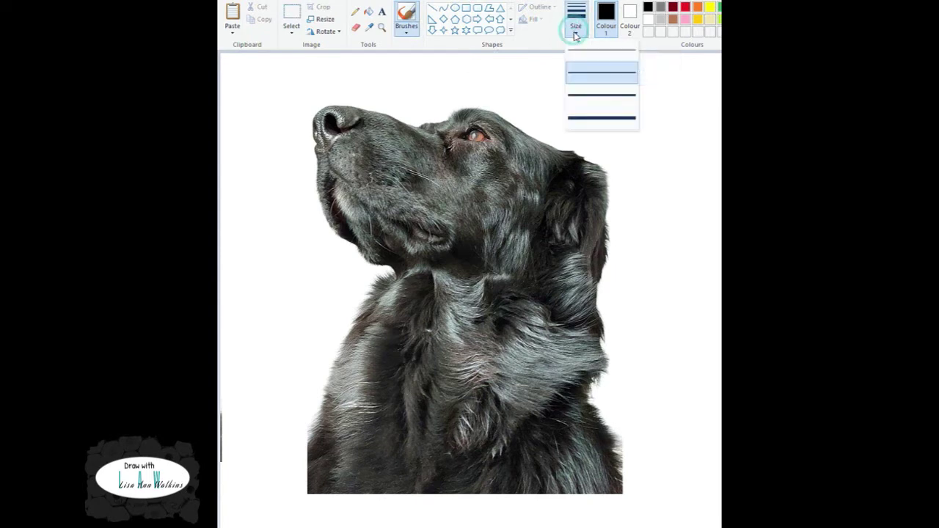
click(585, 119)
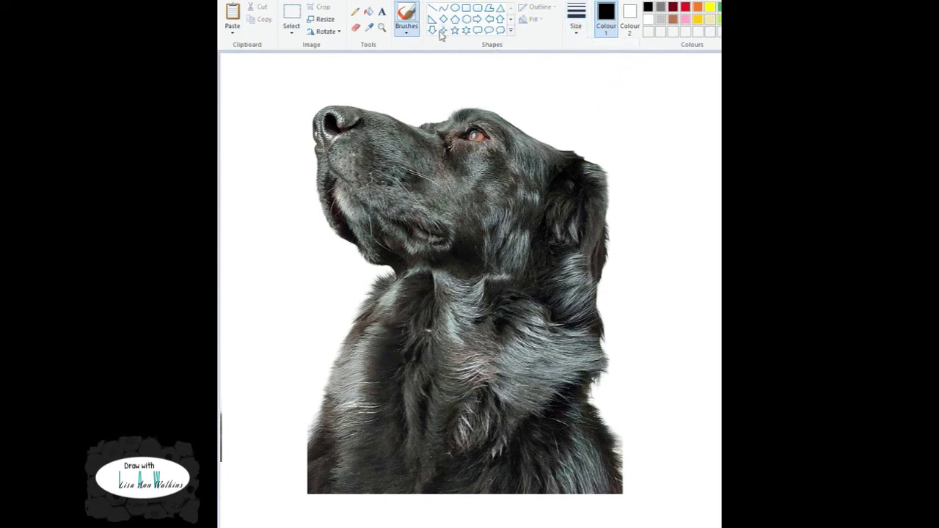
click(408, 33)
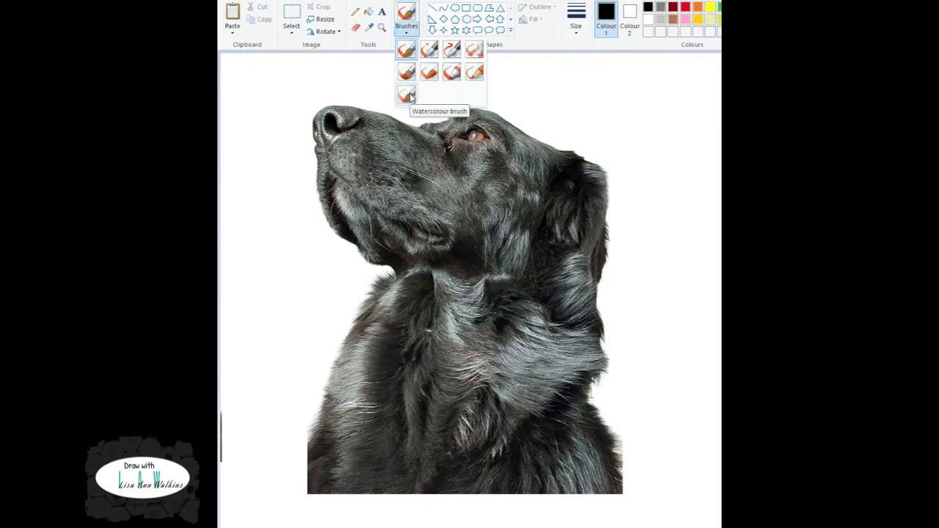
click(408, 94)
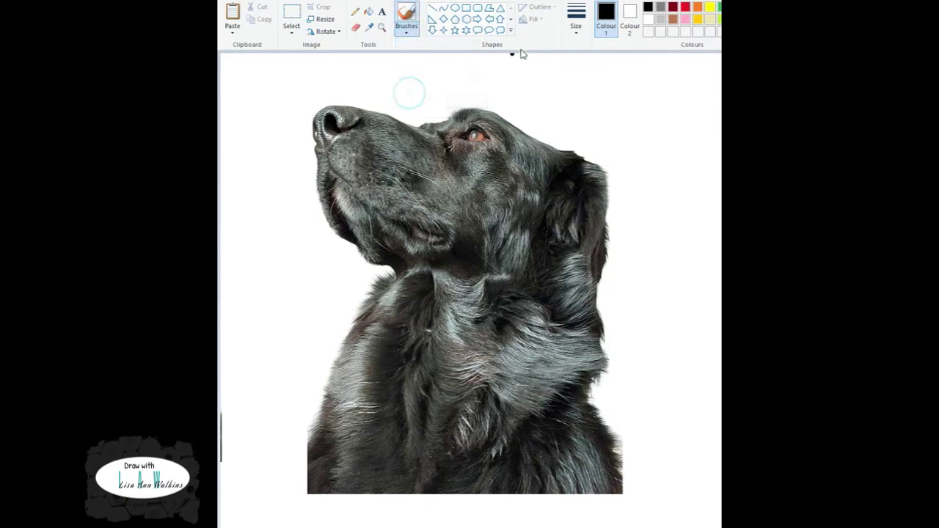
click(578, 32)
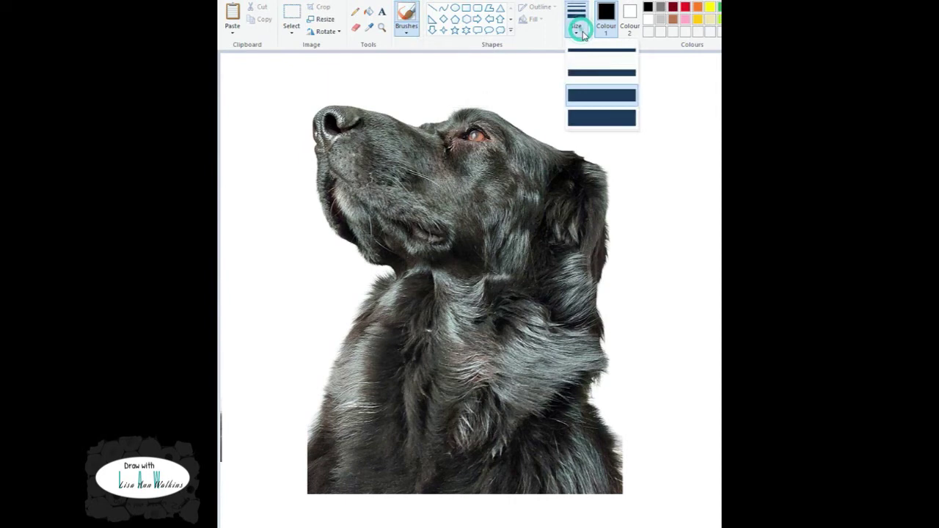
click(589, 95)
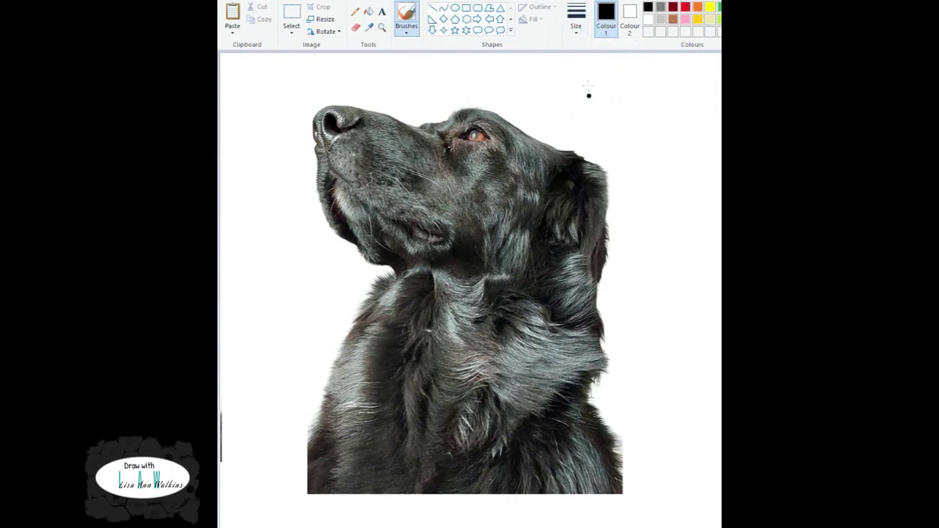
click(576, 30)
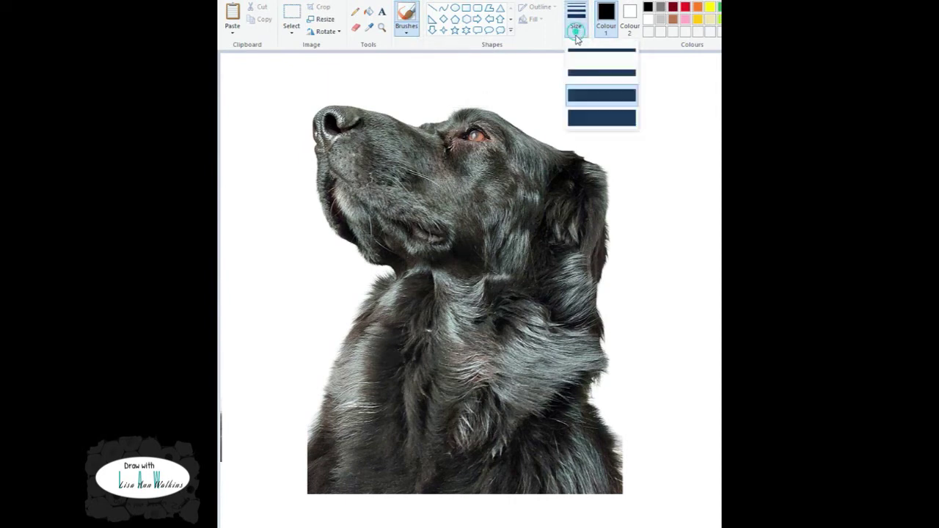
click(580, 120)
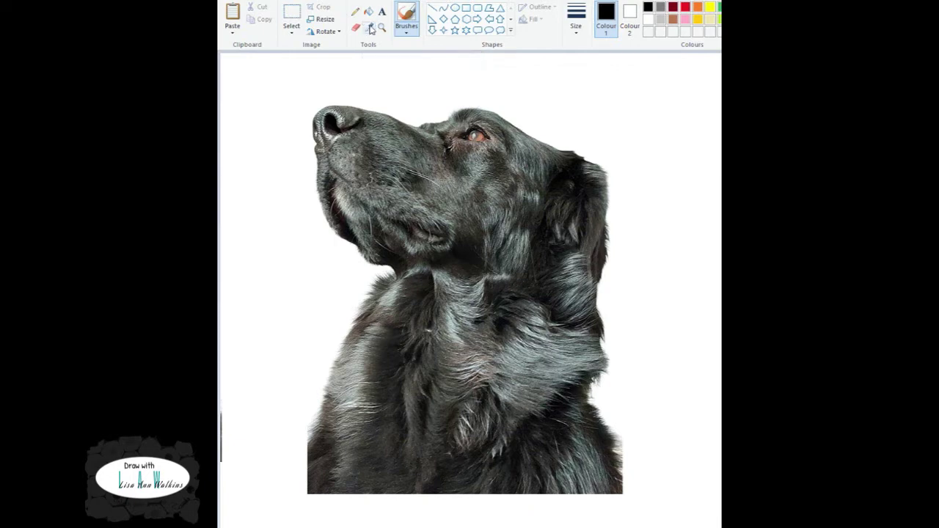
Try a watercolour stroke in the brown sampled from the dog's eye, running up into the white background, and undo it
click(367, 29)
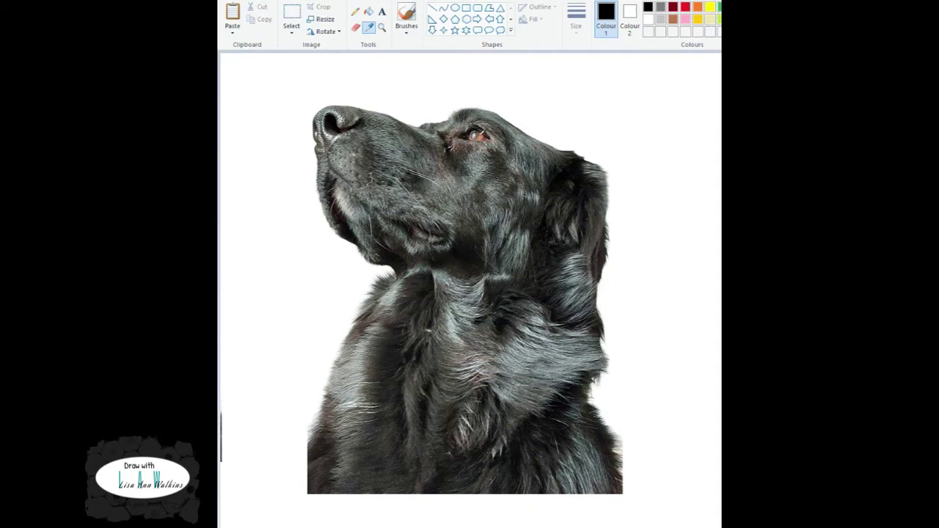
click(475, 135)
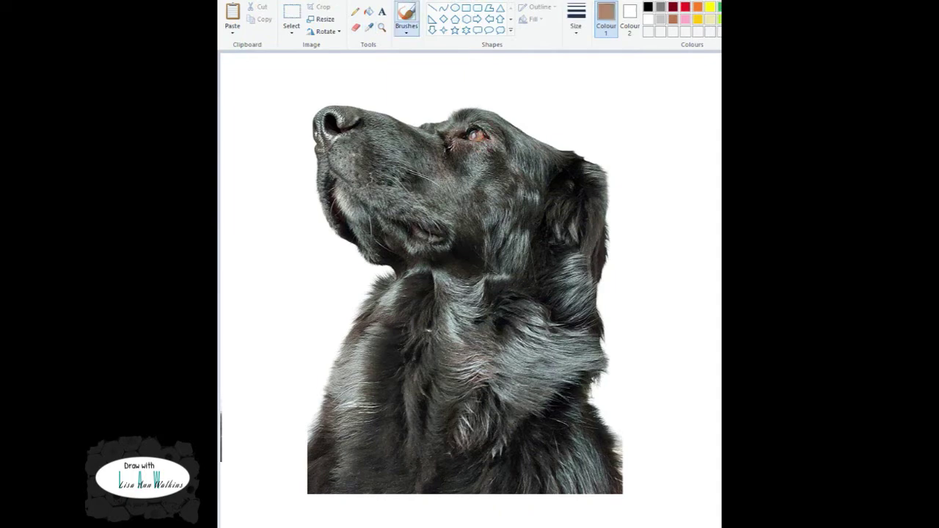
click(476, 135)
drag(482, 126, 490, 91)
click(406, 33)
key(ctrl+z)
key(ctrl+z)
Choose the Marker brush and sample a lighter brown from the dog's eye as Colour 1
click(406, 31)
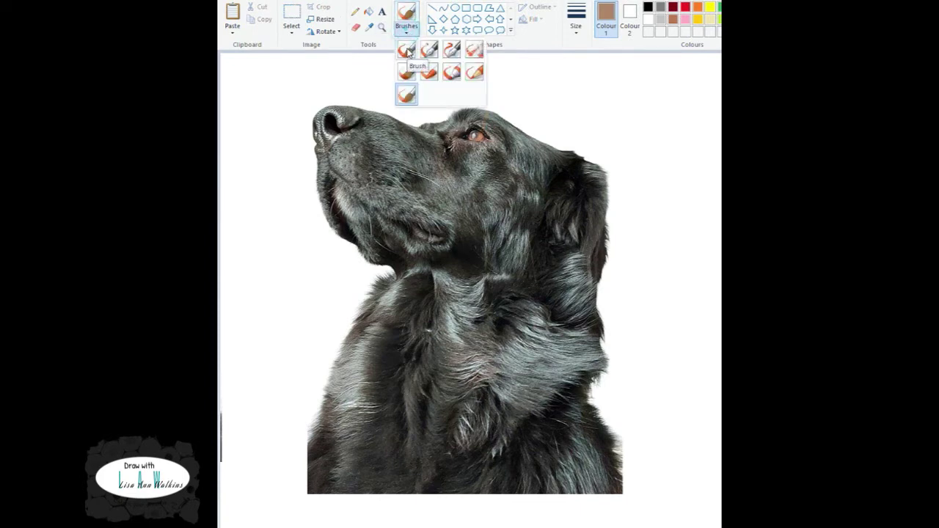
click(451, 71)
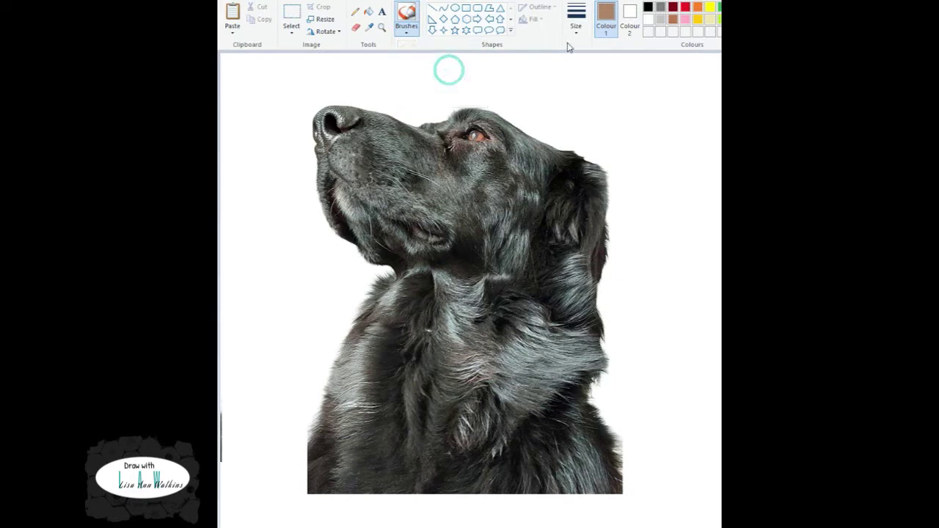
click(576, 29)
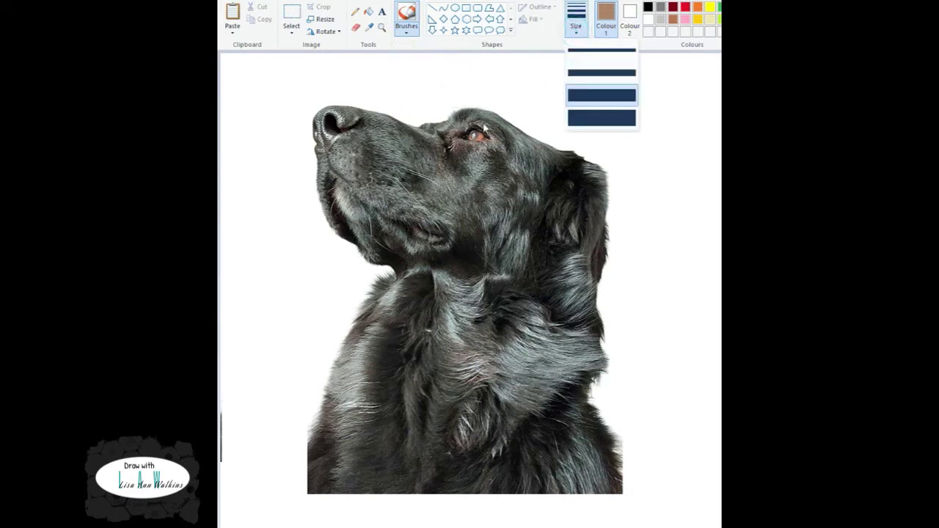
click(368, 28)
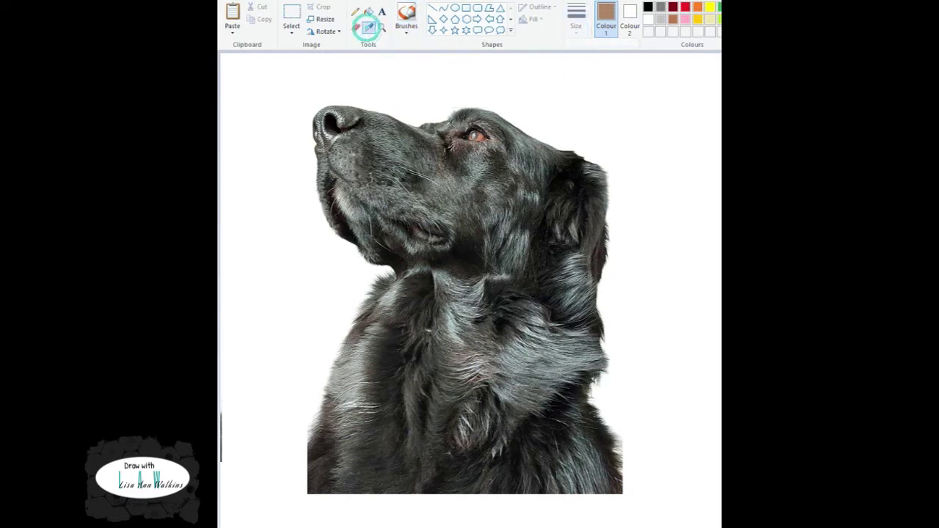
click(473, 135)
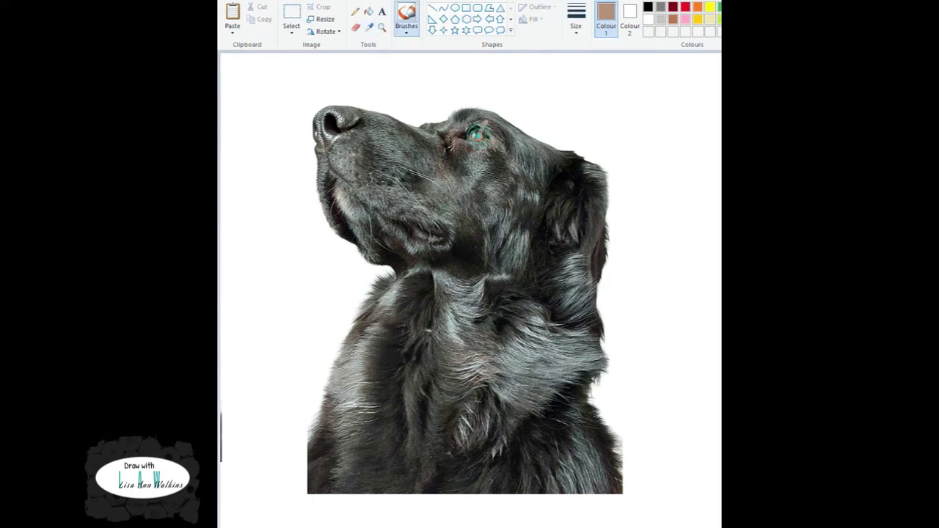
Try a Marker stroke in the sampled brown from the eye to the white area above the head, and undo it
drag(474, 140, 496, 99)
click(496, 100)
key(ctrl+z)
key(ctrl+z)
Switch to the standard Brush and set it to the thickest line size
click(402, 31)
click(406, 49)
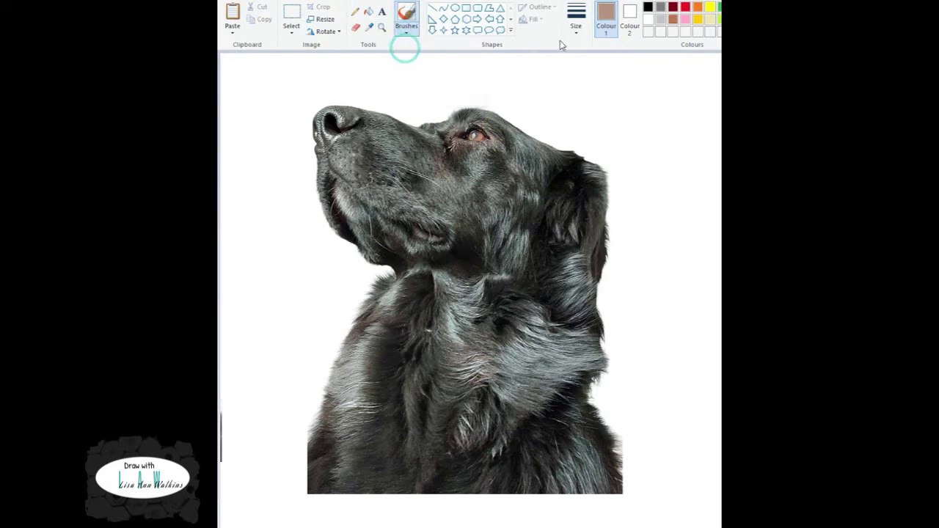
click(576, 29)
click(584, 117)
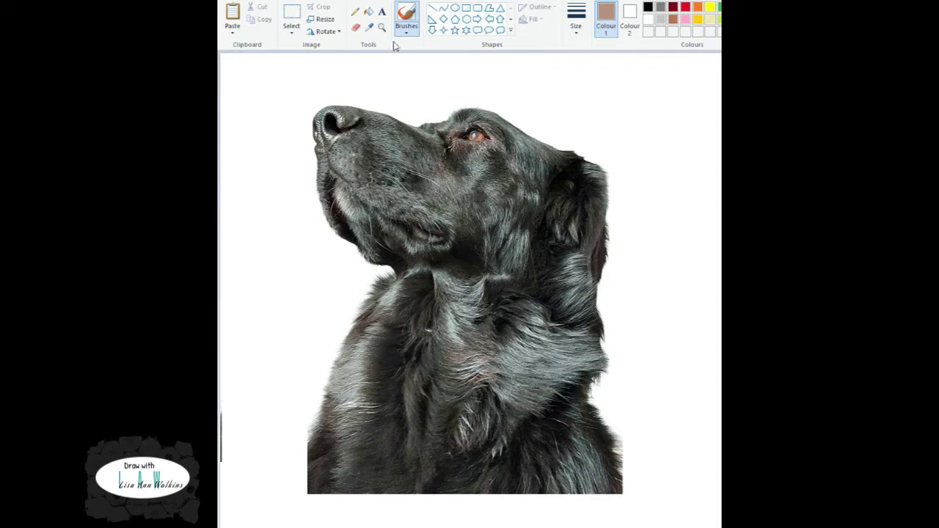
Sample the orange-brown from the dog's eye and draw a line from it to a circle above the head, filled with that colour
click(369, 27)
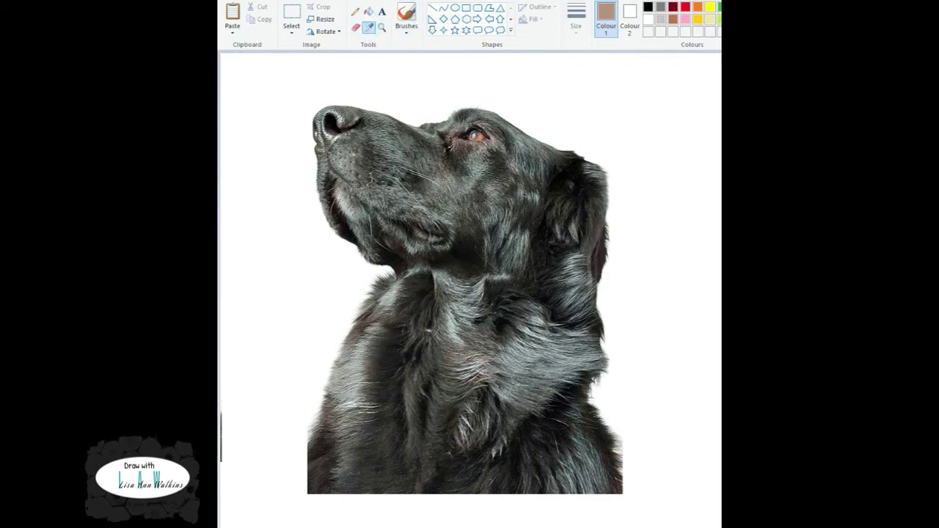
click(475, 135)
drag(477, 136, 505, 101)
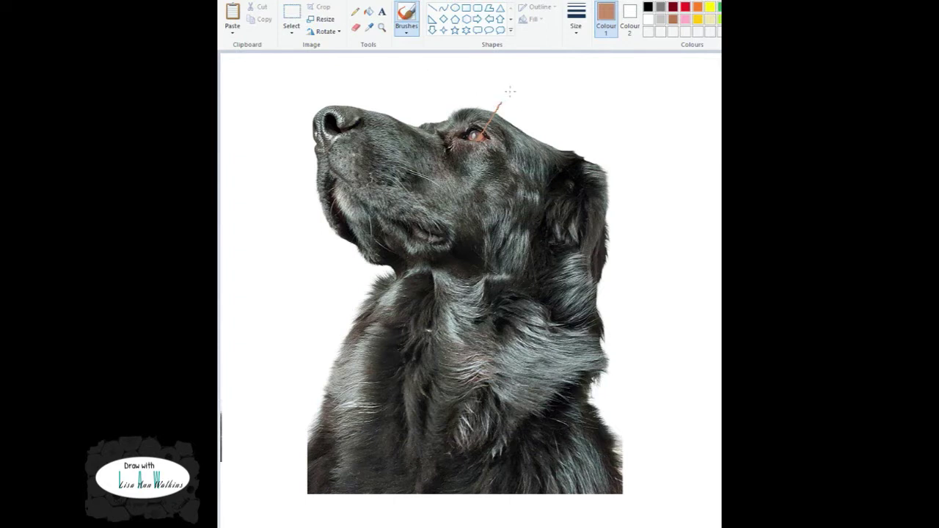
drag(510, 91, 501, 94)
click(369, 10)
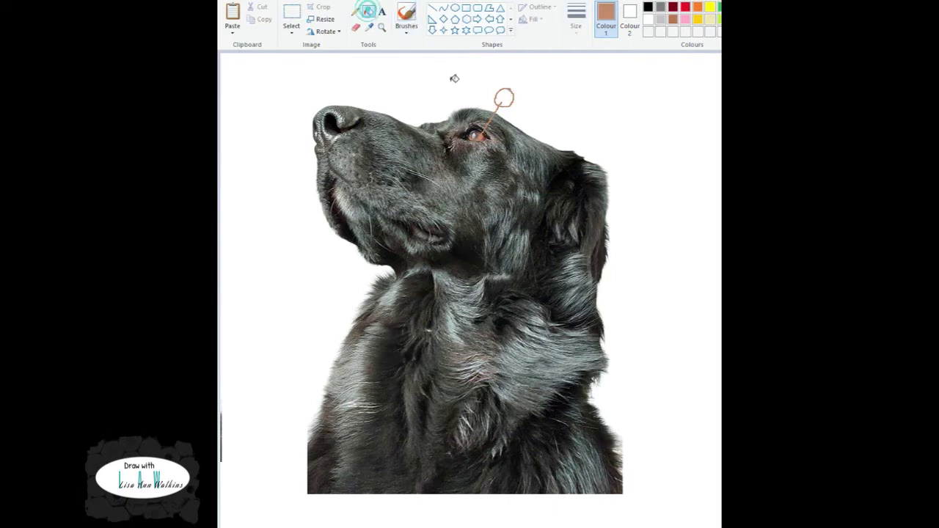
click(504, 98)
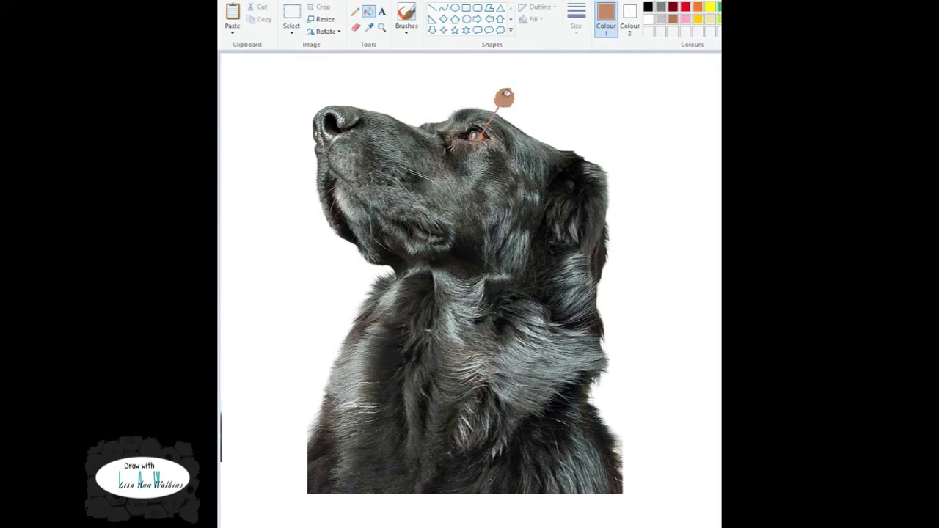
Sample the black inside the nostril and draw a line from it to a circle above the nose, filled with that black
click(369, 29)
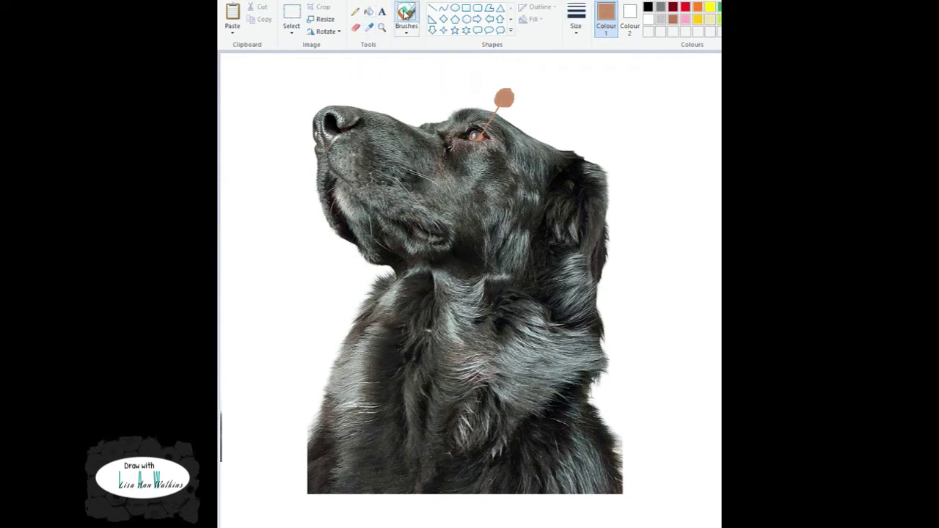
click(369, 28)
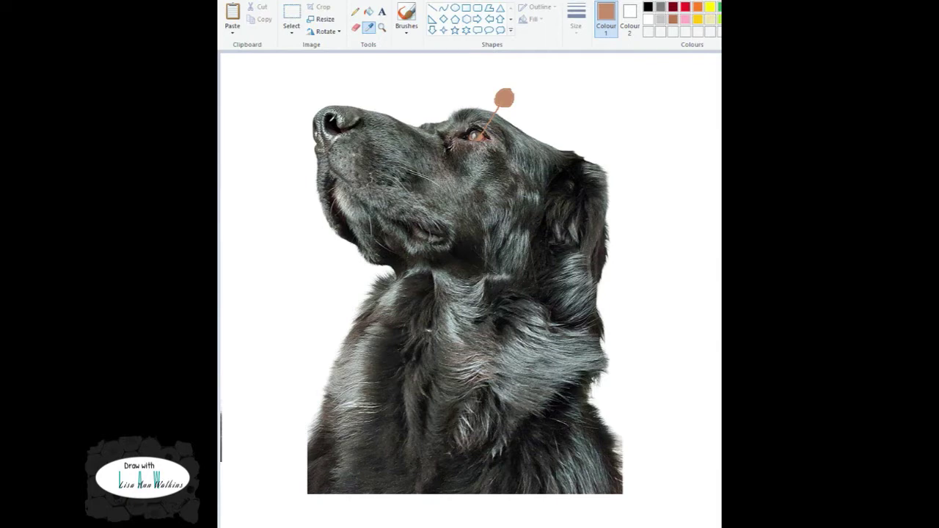
click(330, 121)
drag(327, 115, 318, 96)
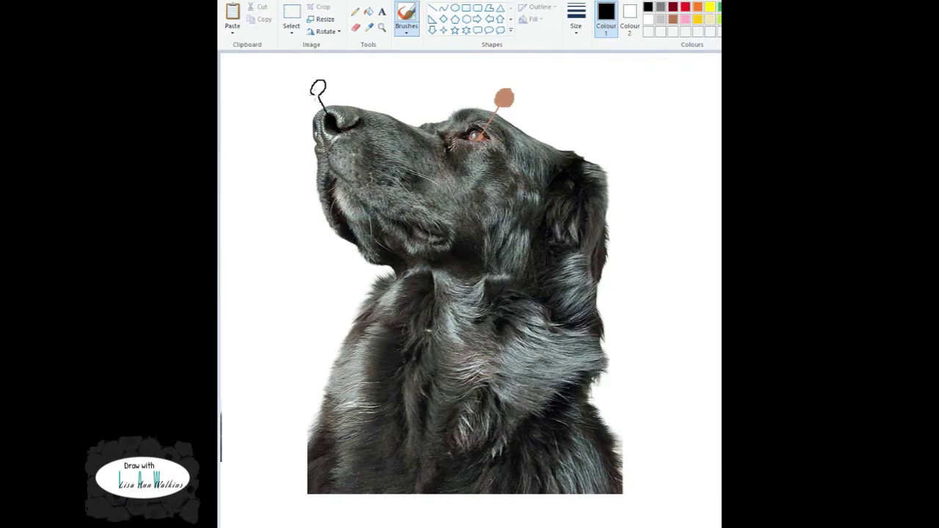
click(368, 11)
click(318, 88)
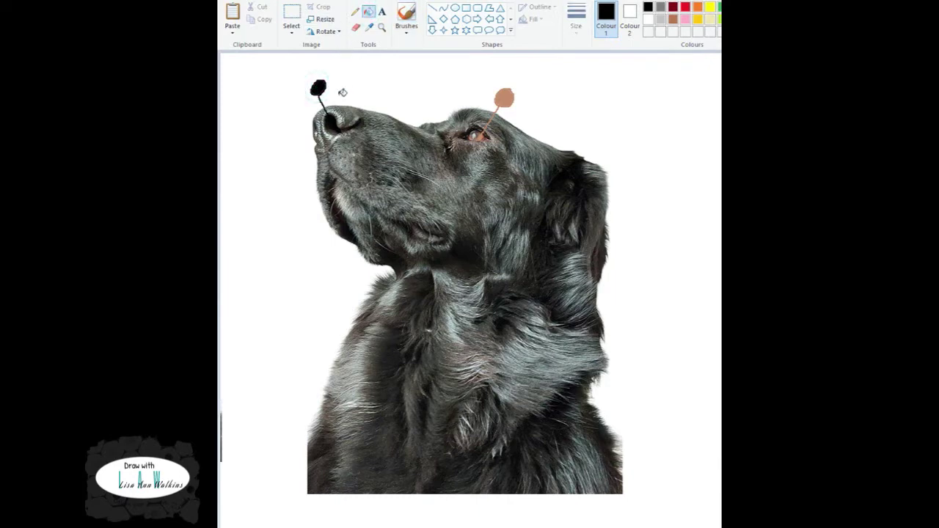
Sample the dark brown at the eye's inner corner and draw a line up to a circle above the brow, filled with that brown
click(405, 15)
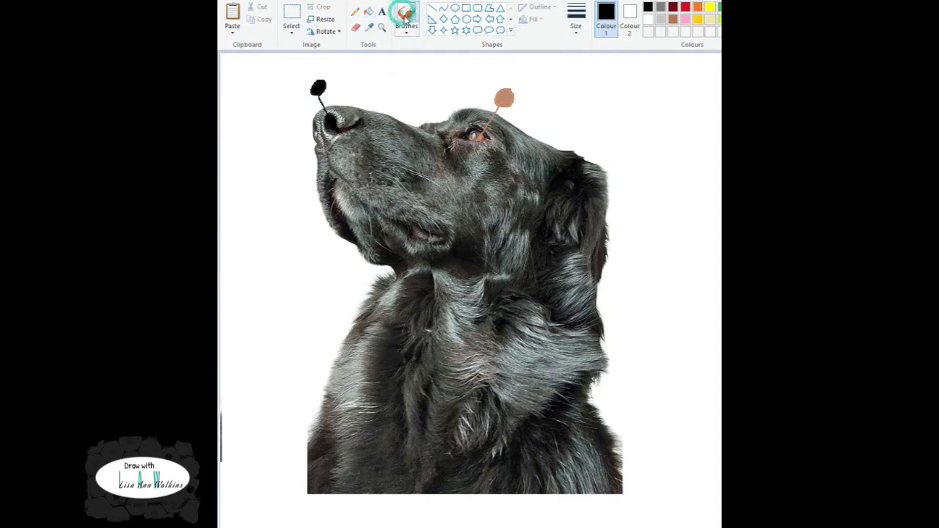
click(369, 28)
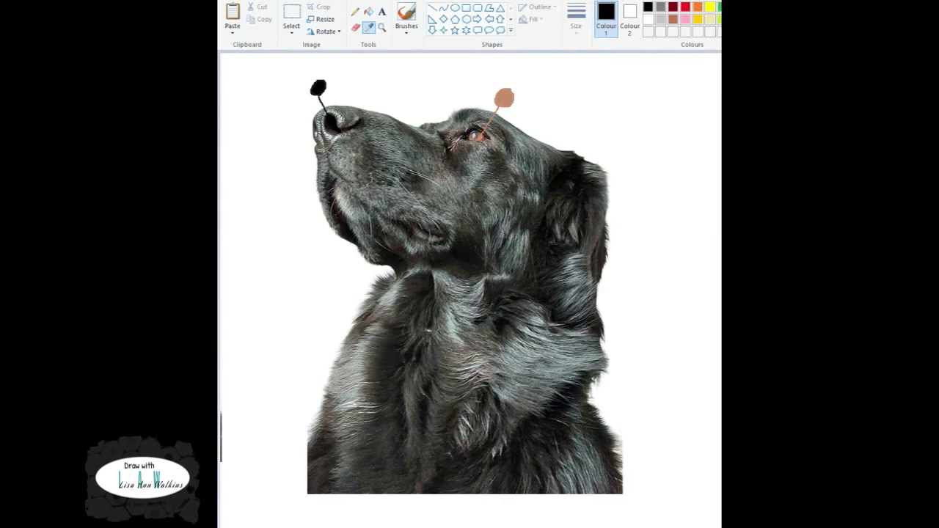
click(459, 139)
drag(454, 139, 443, 104)
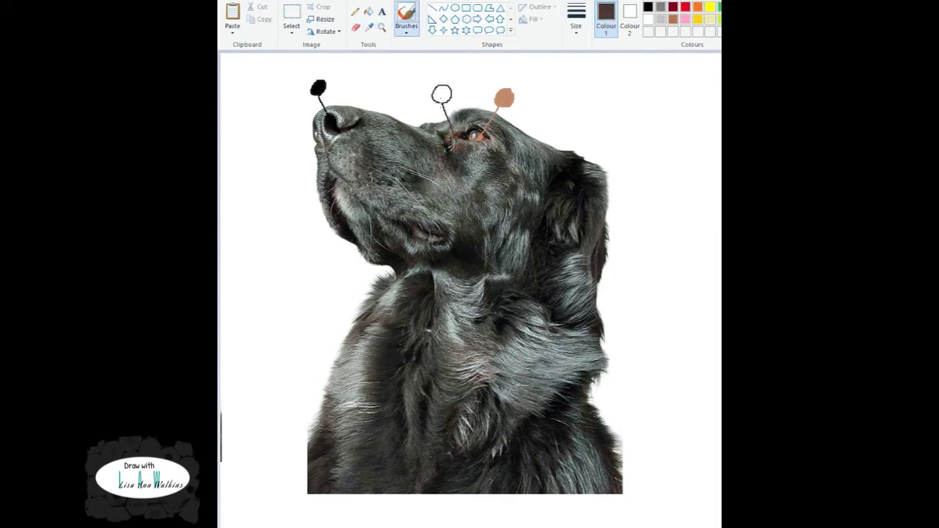
click(368, 11)
click(443, 93)
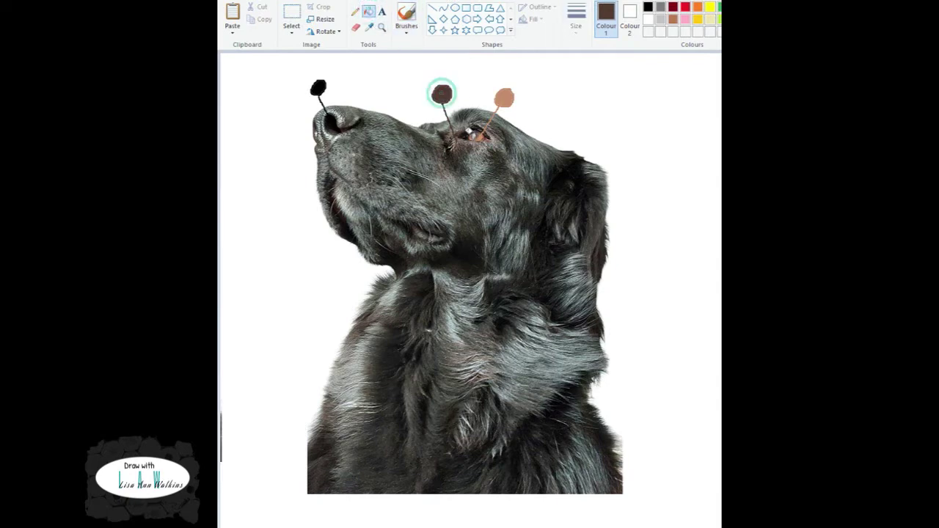
Sample the light grey at the eye's outer corner and draw a line to a circle beyond the forehead, filled with that grey
click(404, 28)
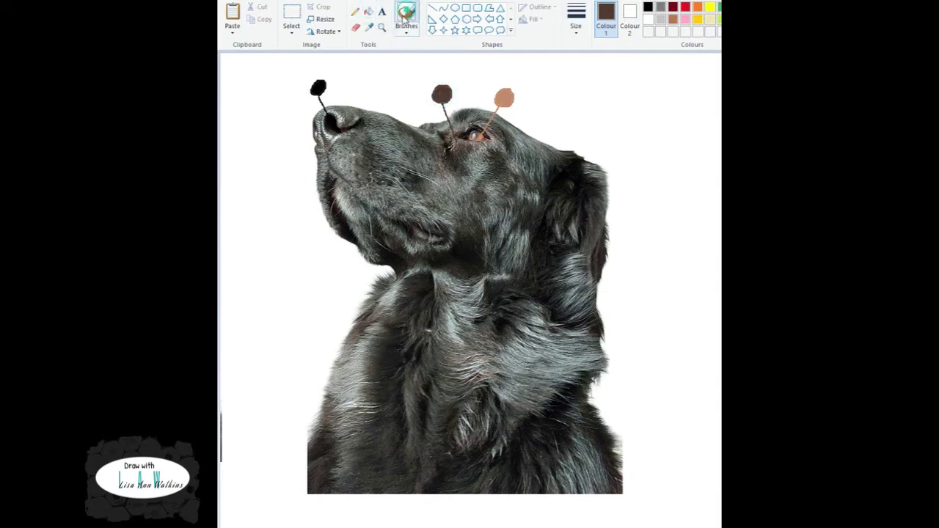
click(369, 28)
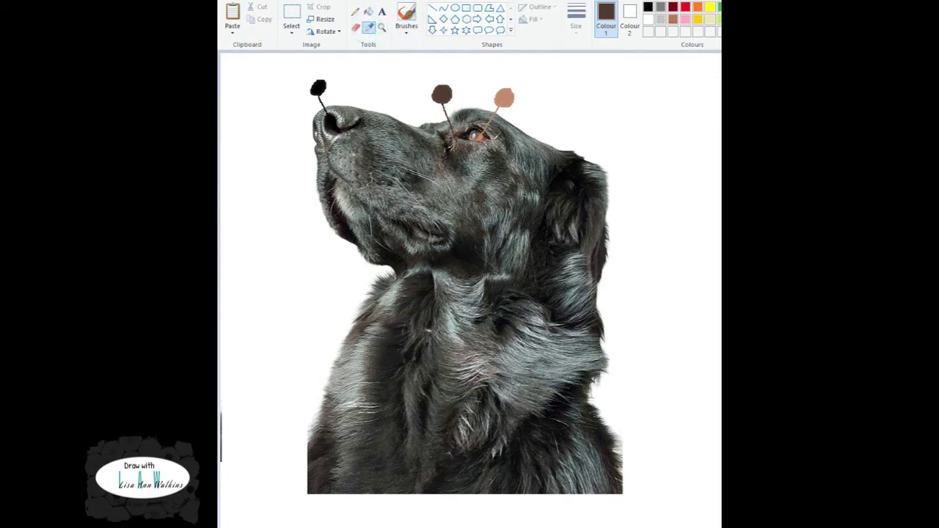
click(492, 139)
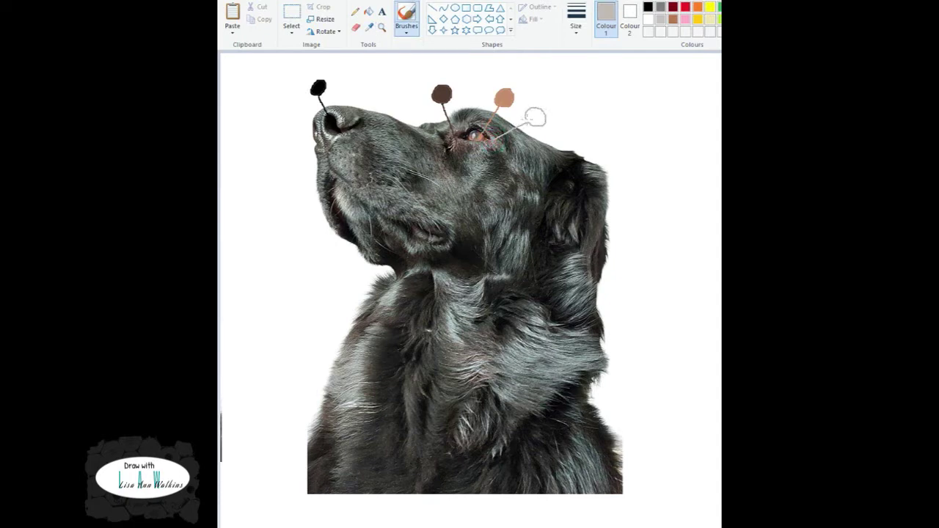
click(369, 11)
click(536, 117)
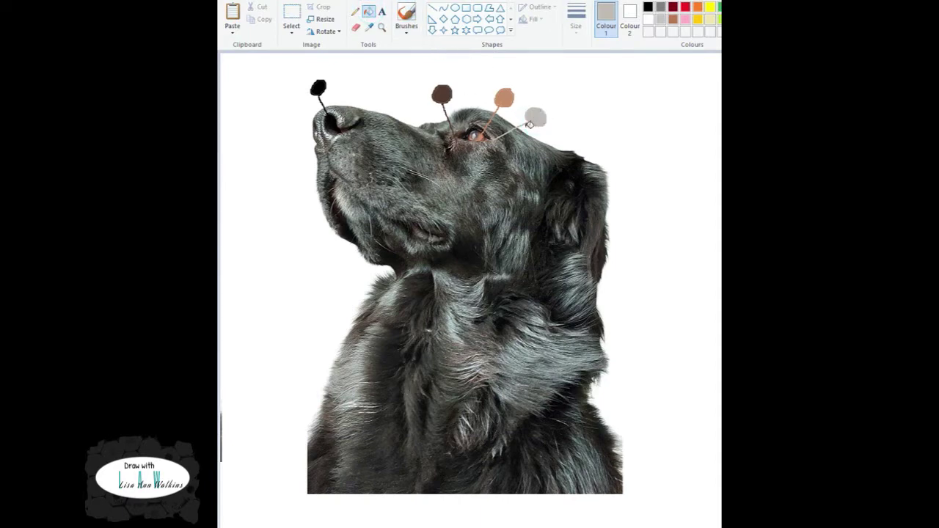
Sample the dark green-black fur behind the eye and draw a line with a circle outline into the white area above the ear
click(371, 30)
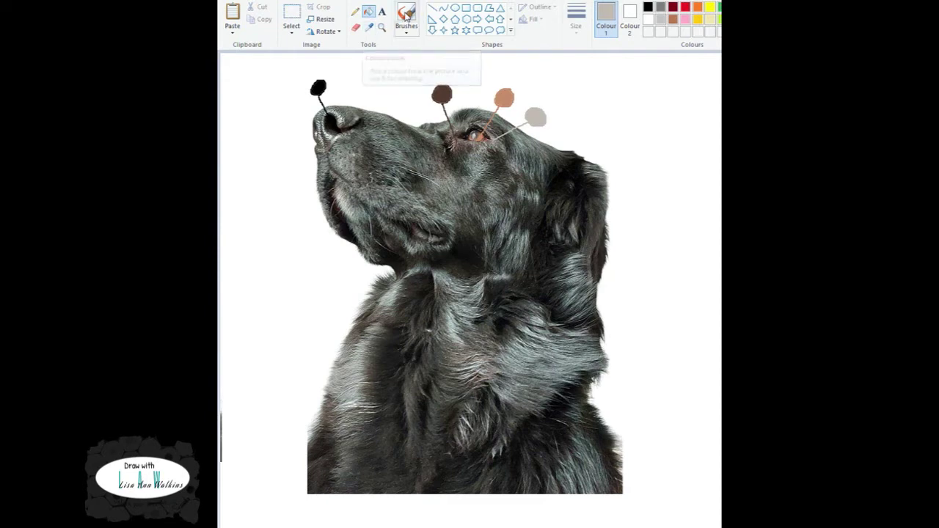
click(371, 29)
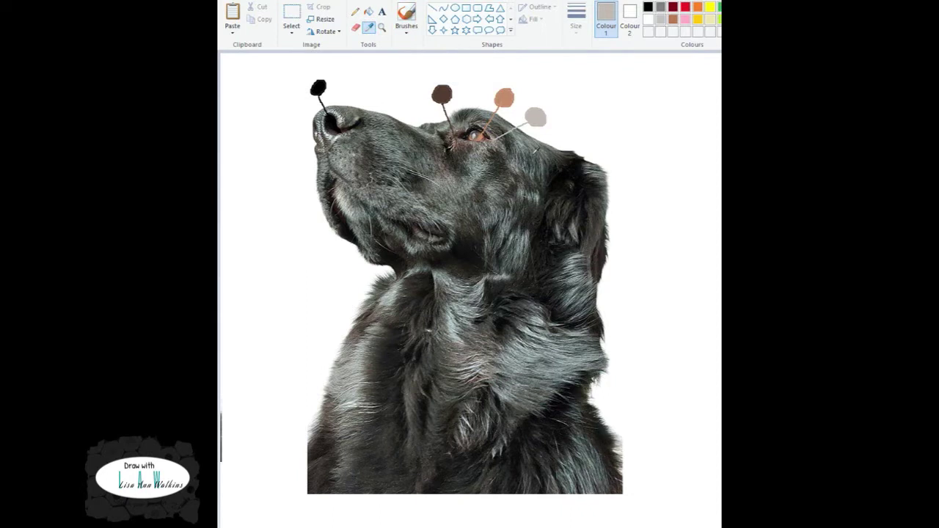
click(531, 153)
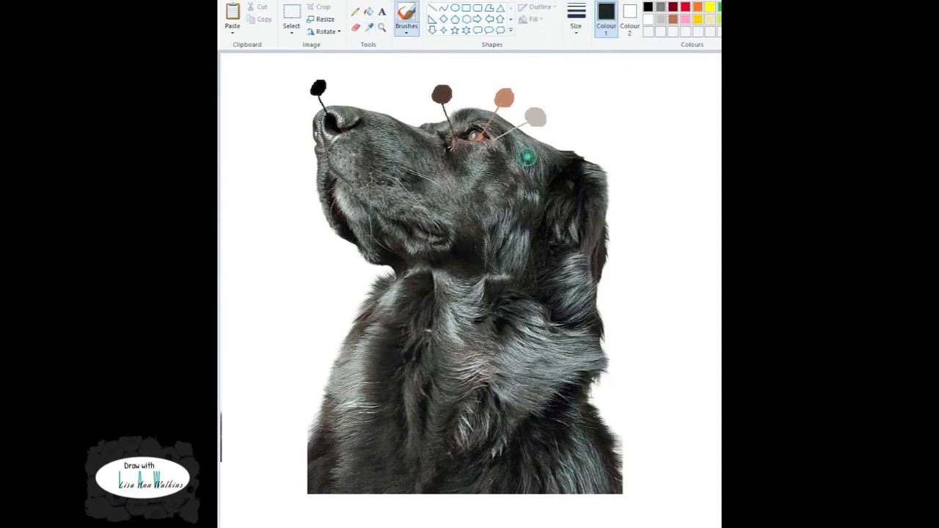
drag(528, 156, 563, 137)
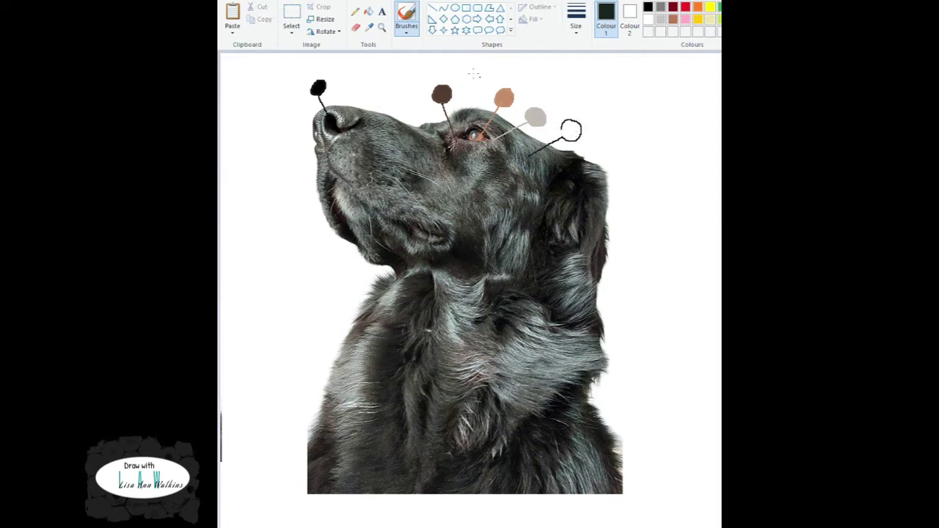
Try to fill the circle outline above the ear with the sampled green-black, and undo the fill
click(368, 11)
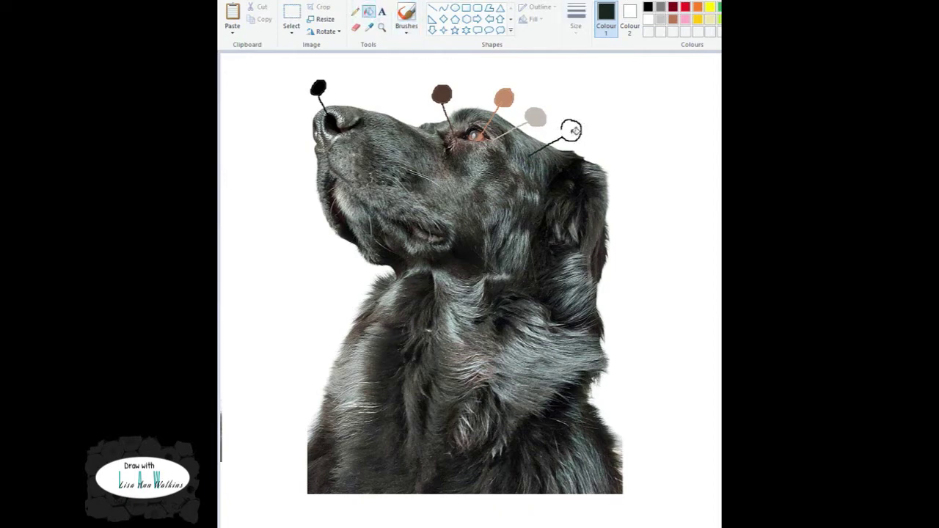
click(575, 129)
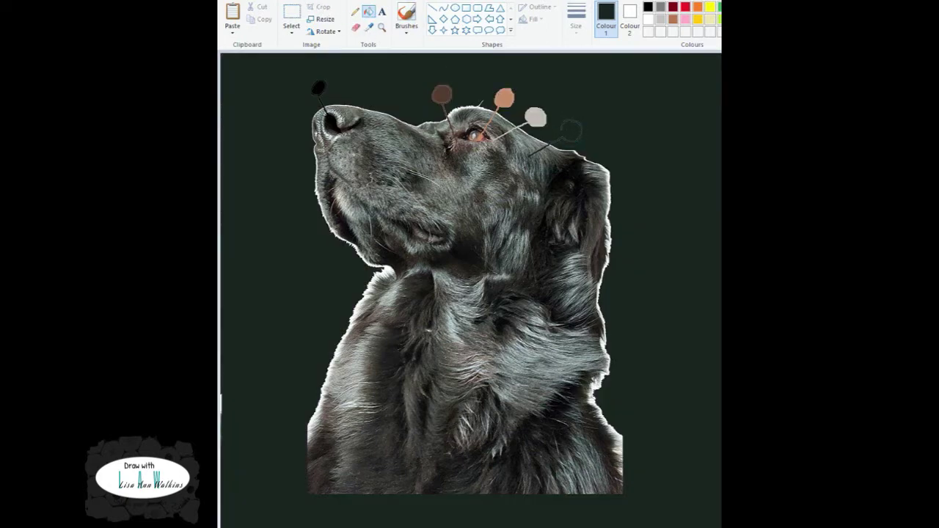
key(ctrl+z)
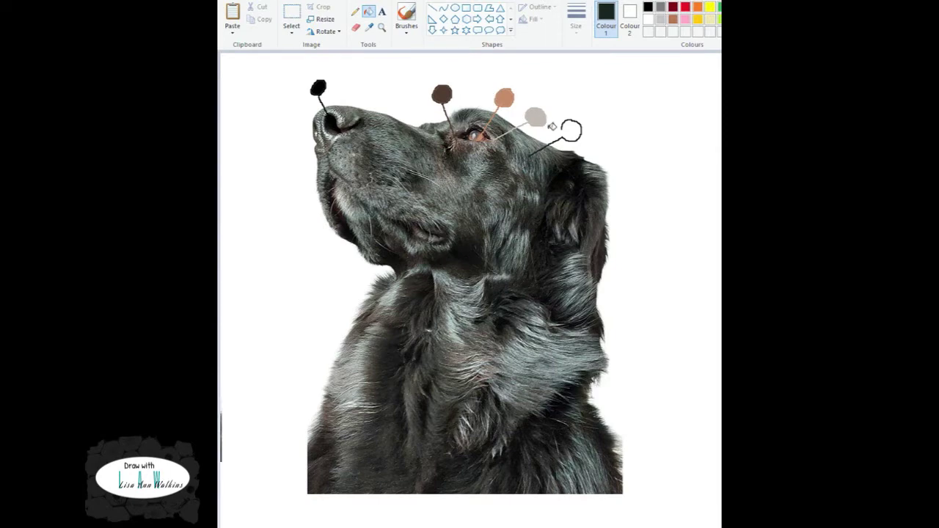
Close the gap in the circle outline above the ear with the brush and fill the circle with the sampled green-black
click(407, 13)
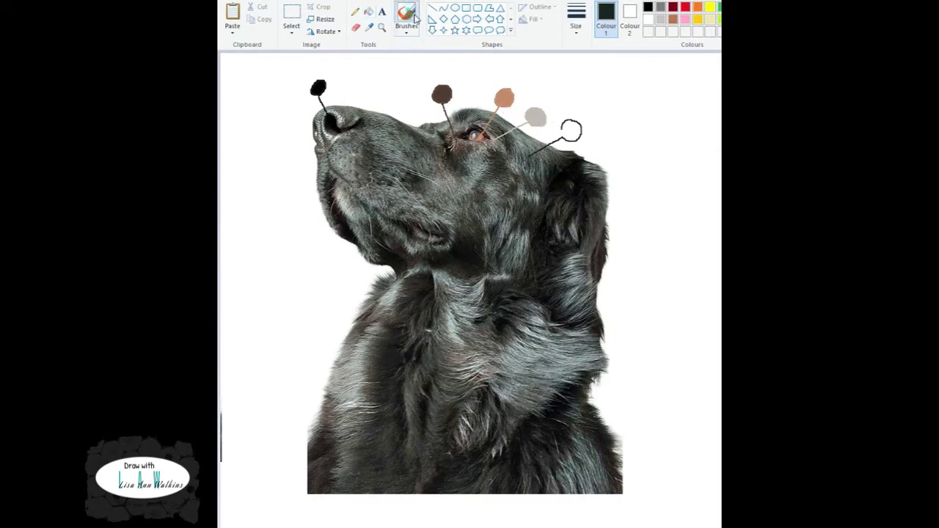
drag(563, 129, 559, 137)
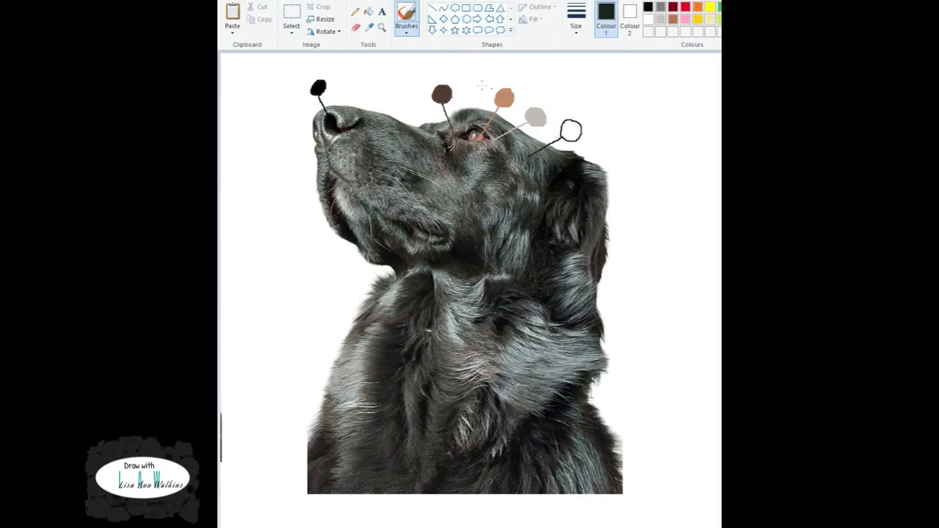
click(368, 11)
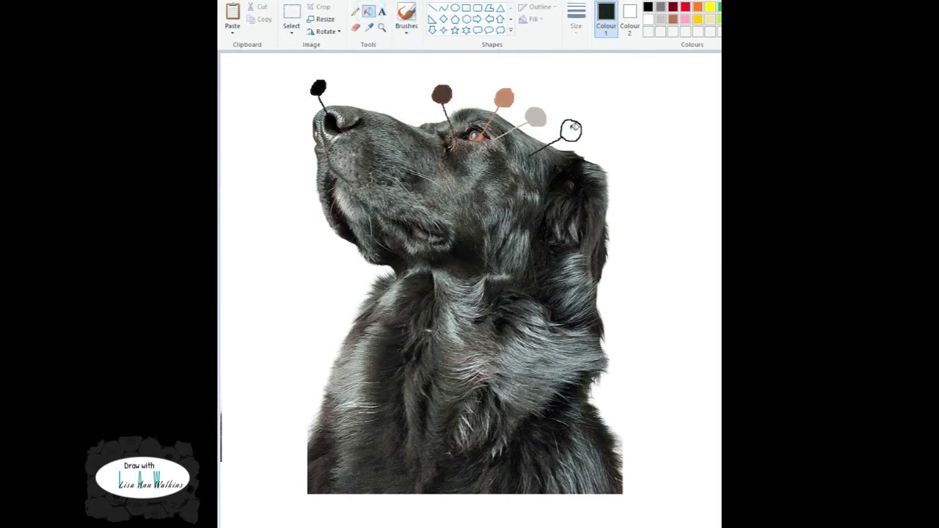
click(571, 129)
Sample the off-white highlight on the front of the nose and draw a line to a circle in front of it, filled with that colour
click(405, 14)
click(369, 26)
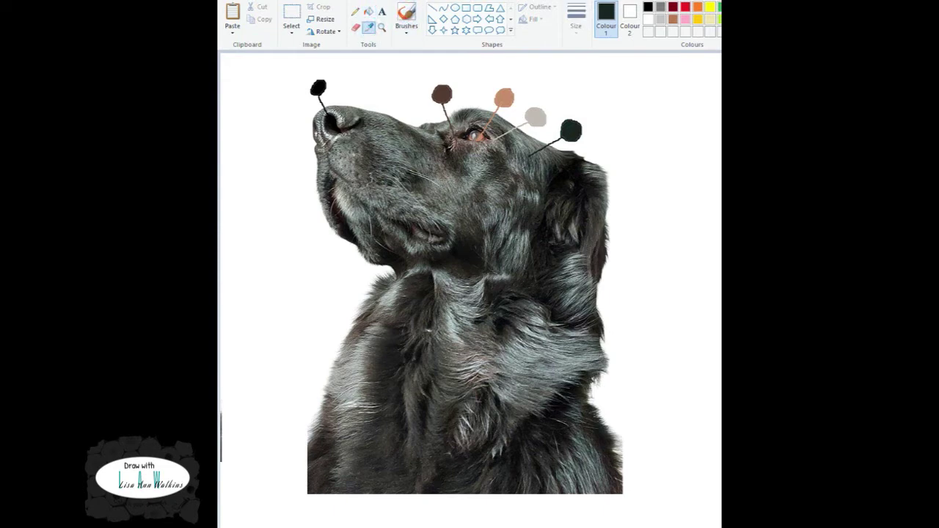
click(309, 150)
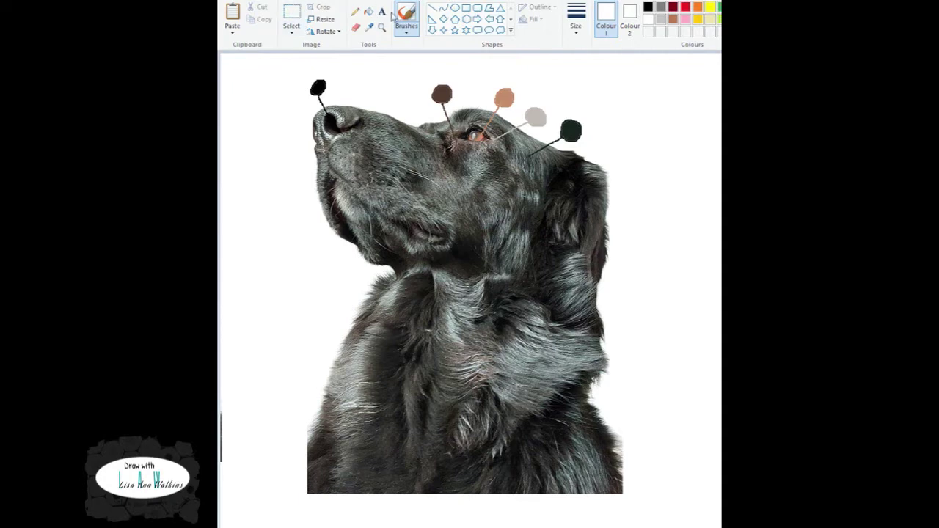
click(369, 27)
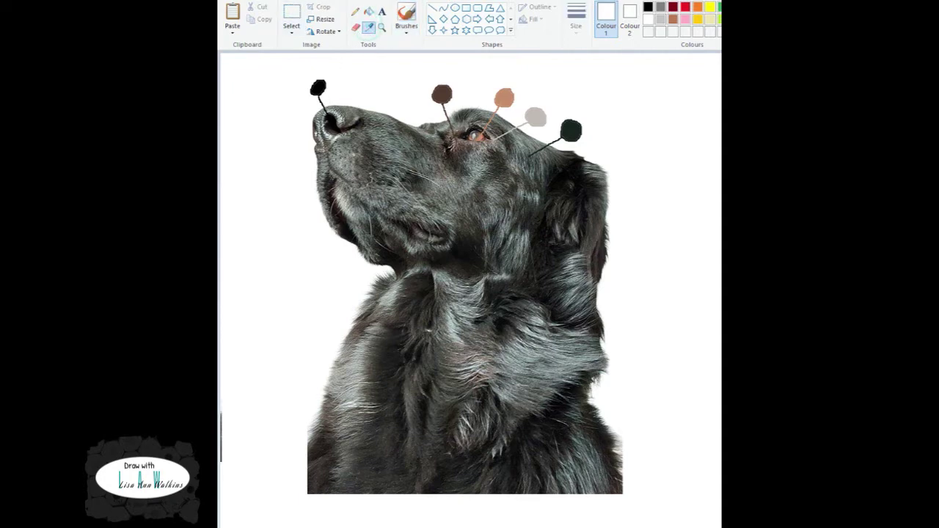
click(301, 139)
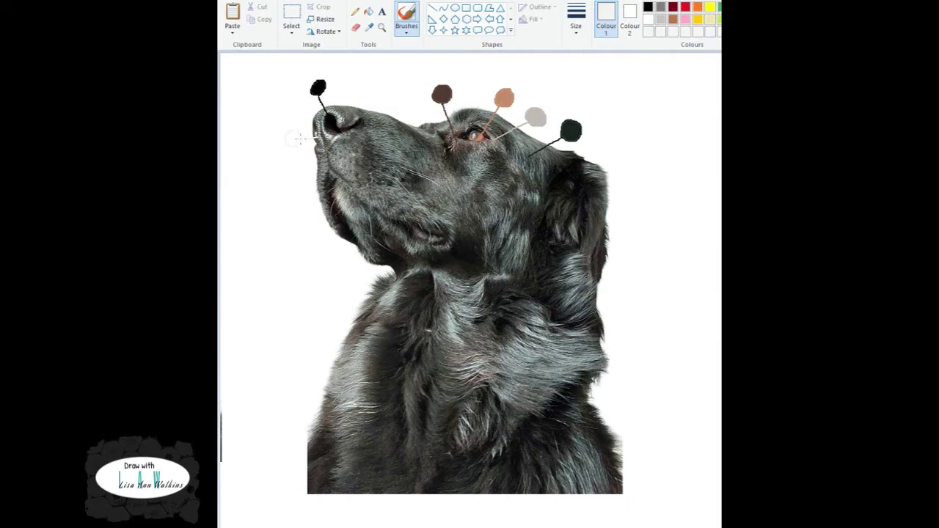
click(368, 11)
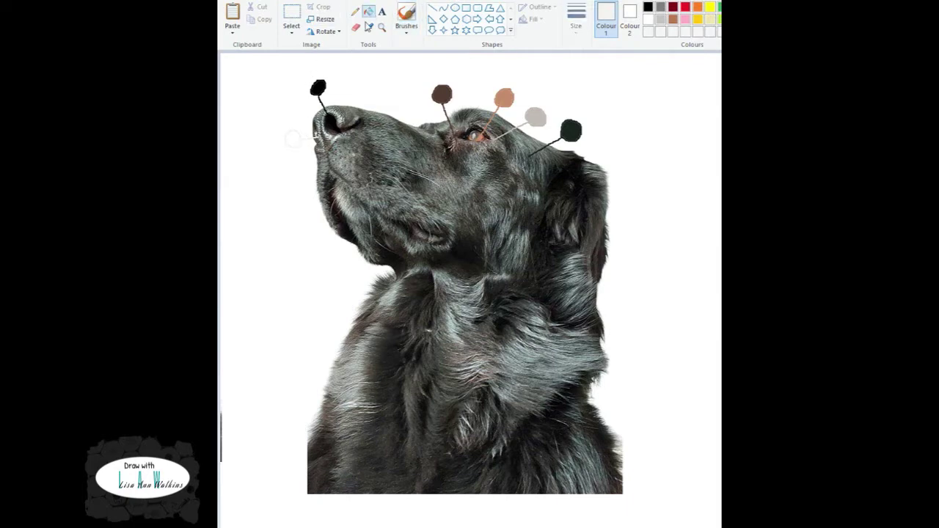
click(293, 137)
Sample the mid-grey by the dog's mouth and draw a line to a circle in front of the chin, filled with that grey
click(406, 16)
click(370, 28)
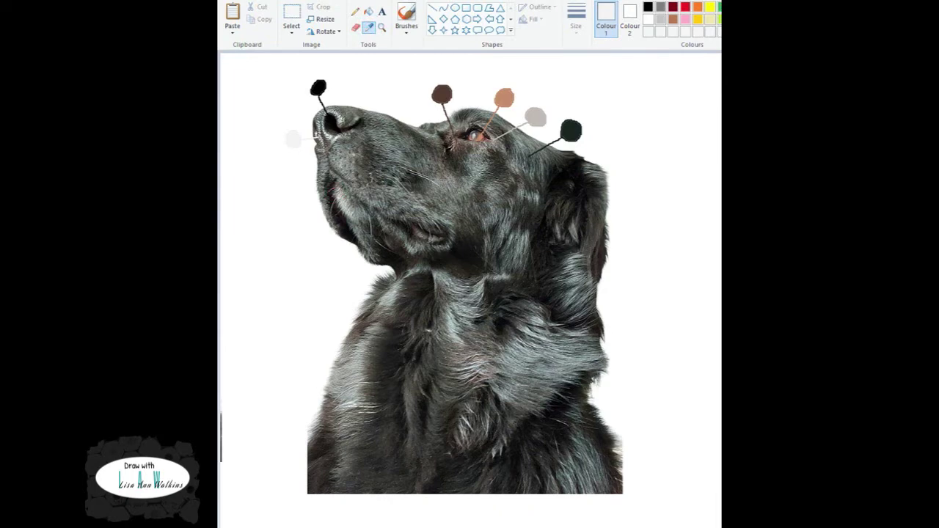
click(317, 137)
drag(342, 185, 300, 207)
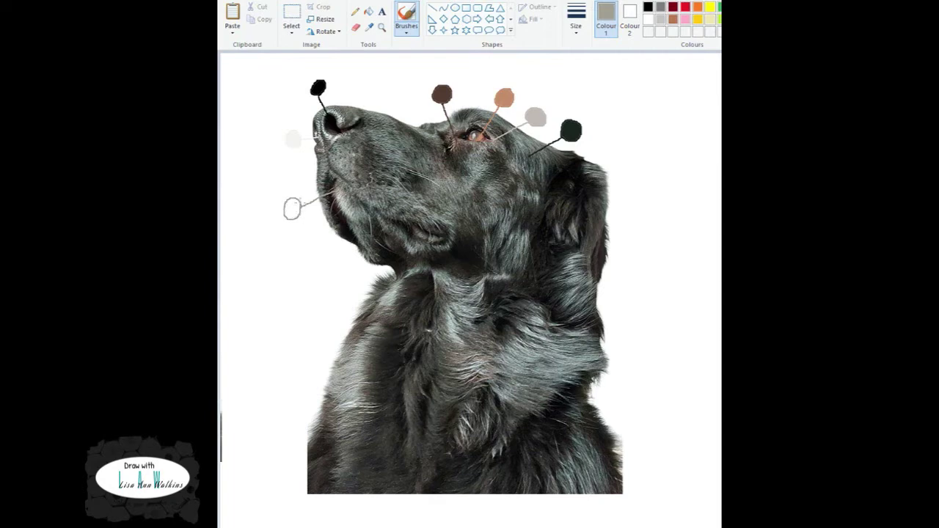
click(369, 11)
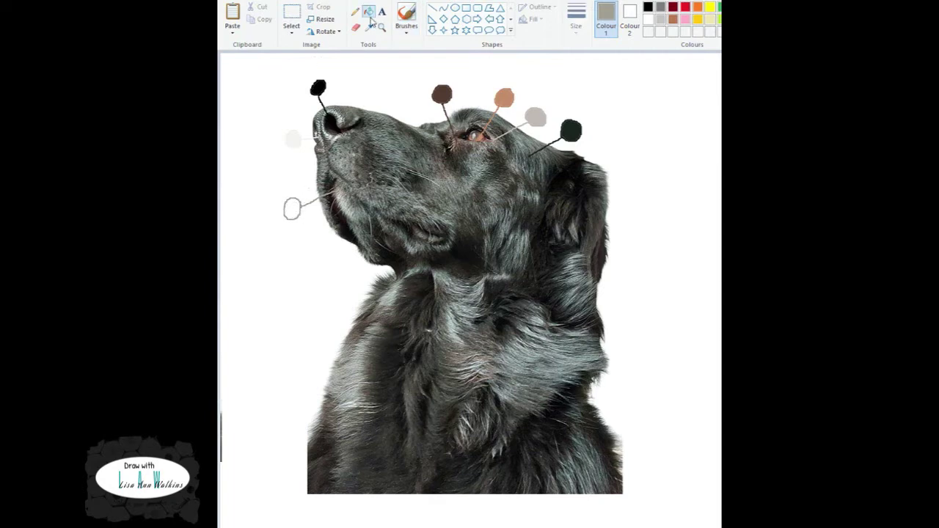
click(292, 209)
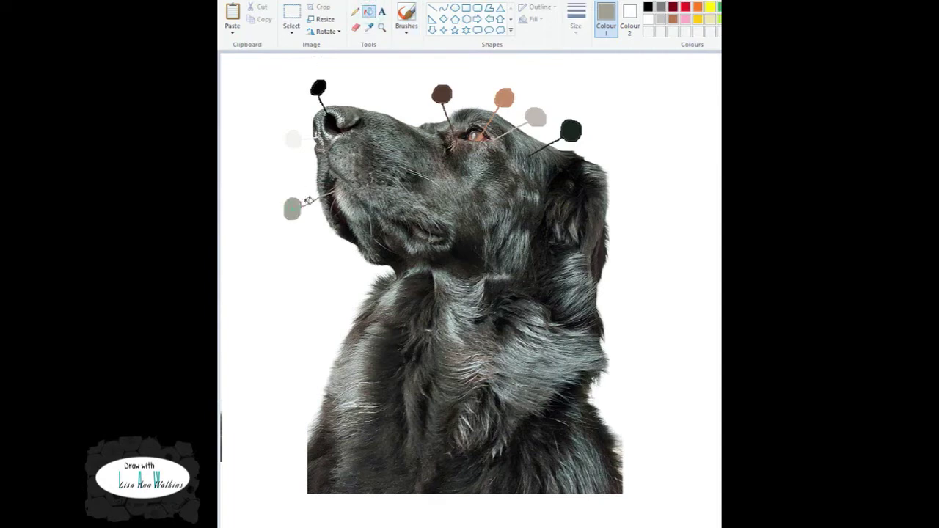
Sample the grey-green on top of the muzzle and draw a line up to a circle above it, filled with that colour
click(369, 27)
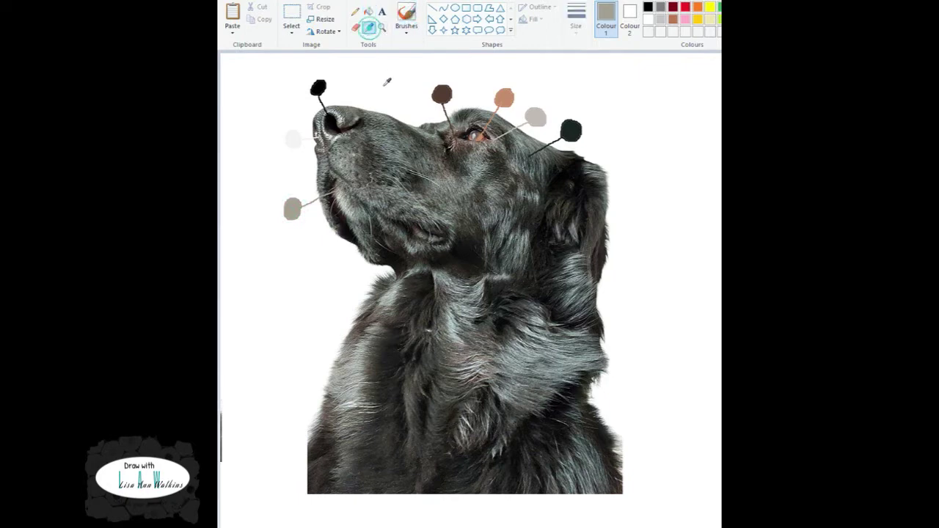
click(387, 142)
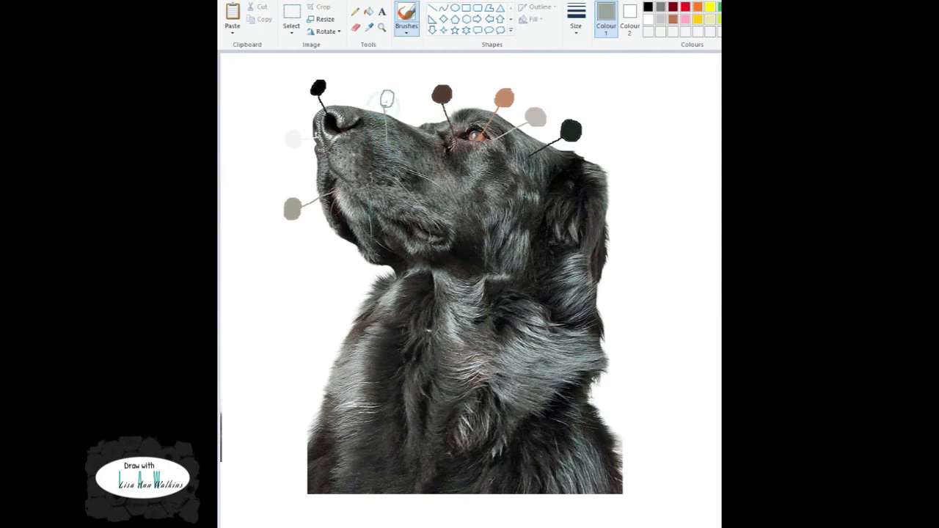
click(368, 11)
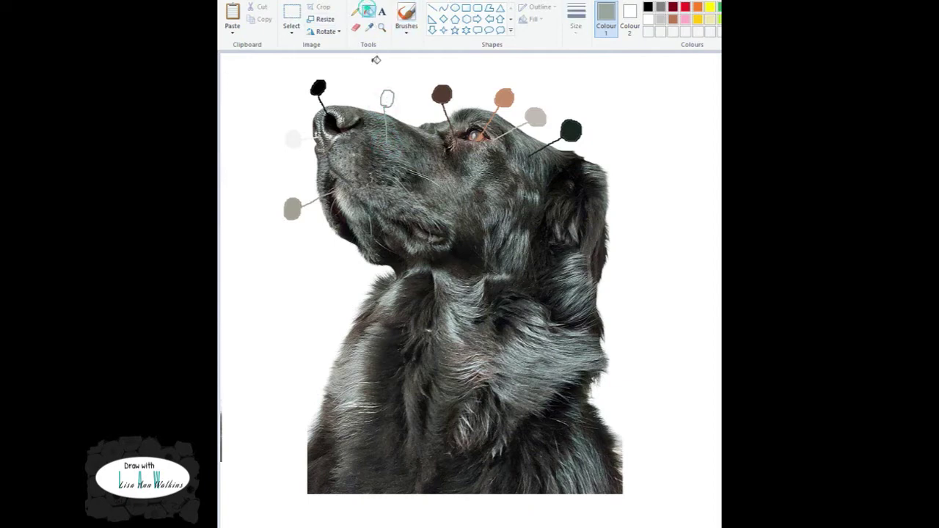
click(386, 99)
click(407, 15)
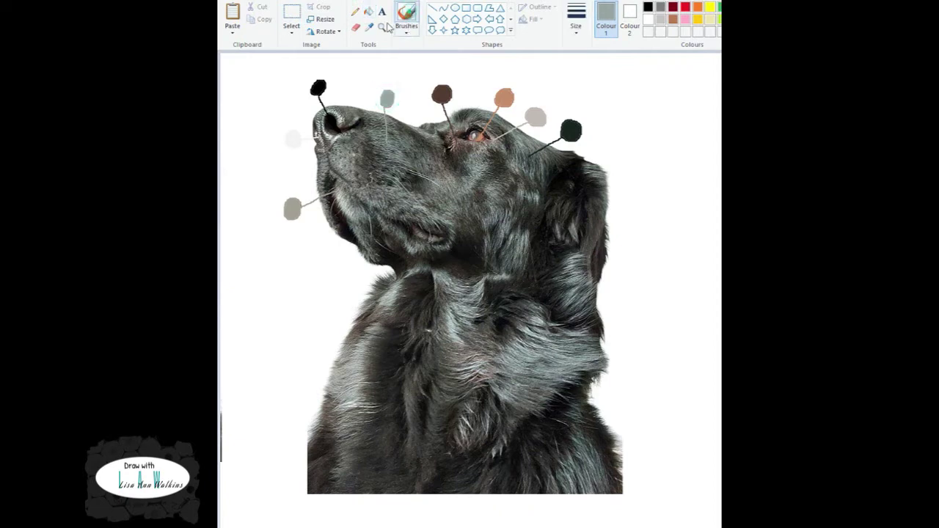
Sample the dark grey under the dog's chin and draw a line to a circle below the jaw, filled with that grey
click(369, 28)
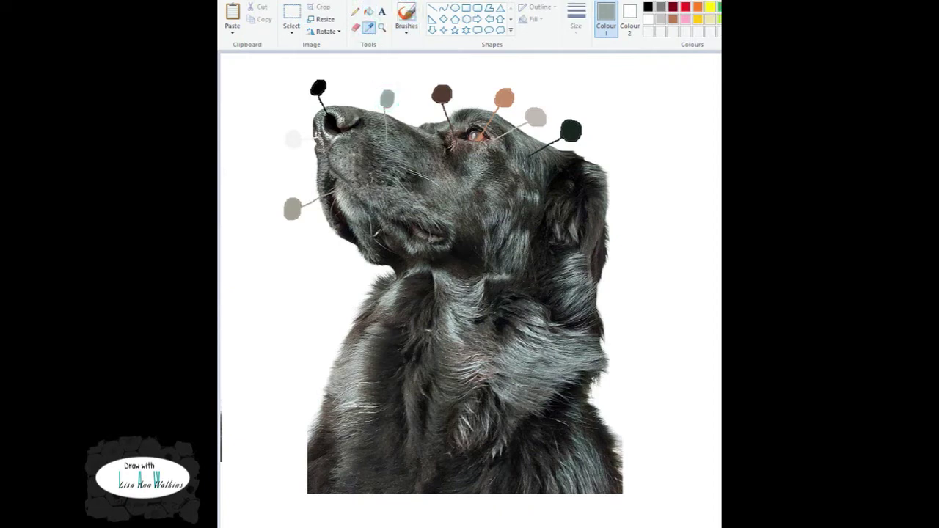
click(364, 236)
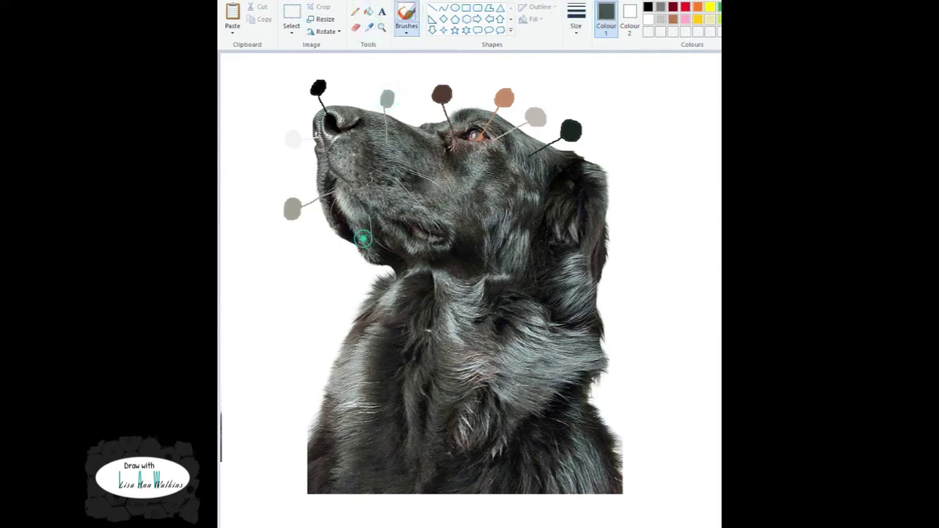
drag(358, 245, 340, 256)
click(369, 11)
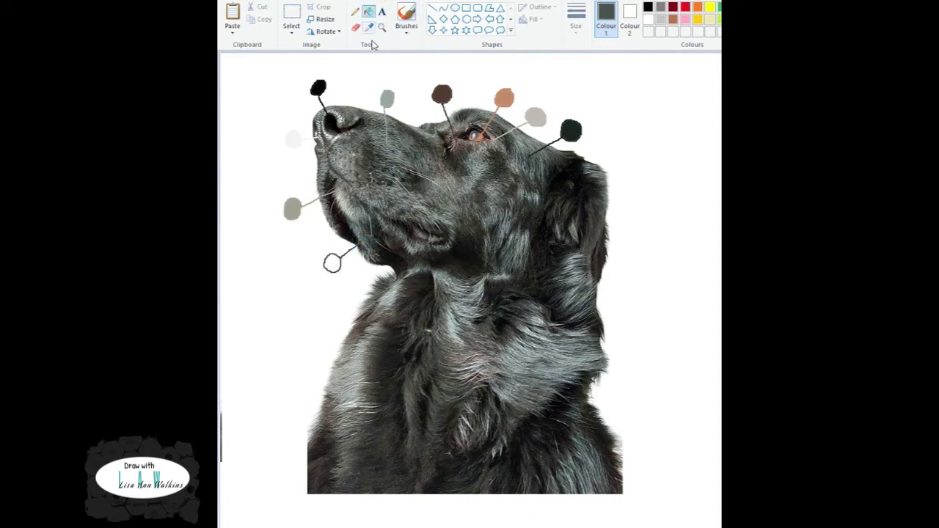
click(336, 260)
click(402, 22)
Sample the dark green-grey at the top of the ear and draw a line to a circle behind it, filled with that colour
click(369, 27)
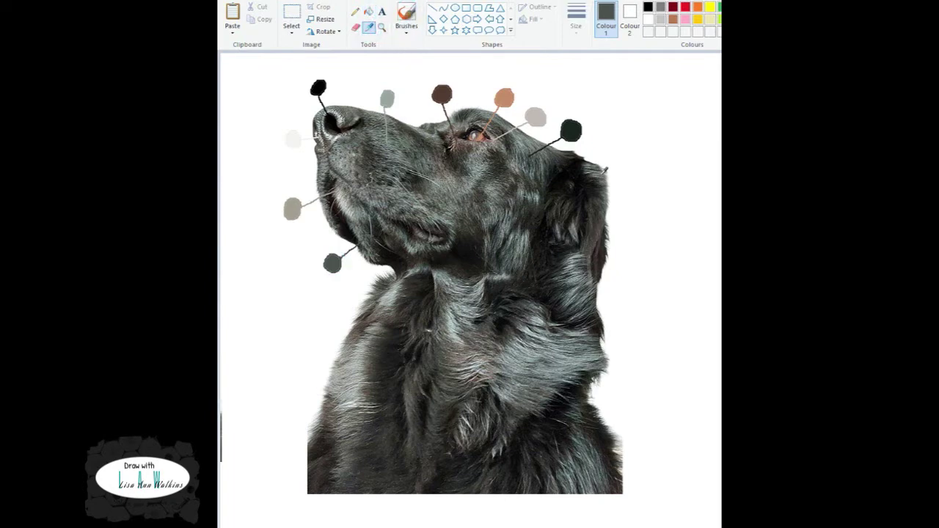
click(600, 173)
drag(598, 174, 622, 169)
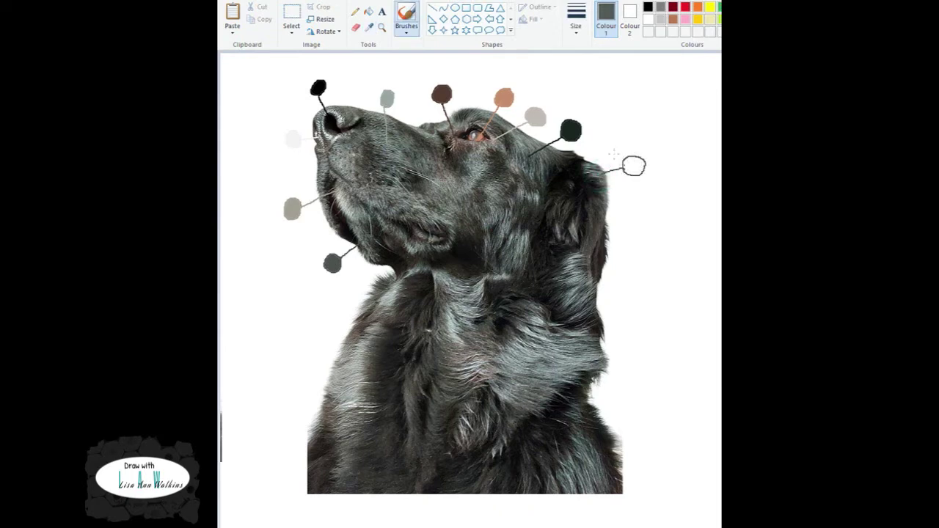
click(368, 11)
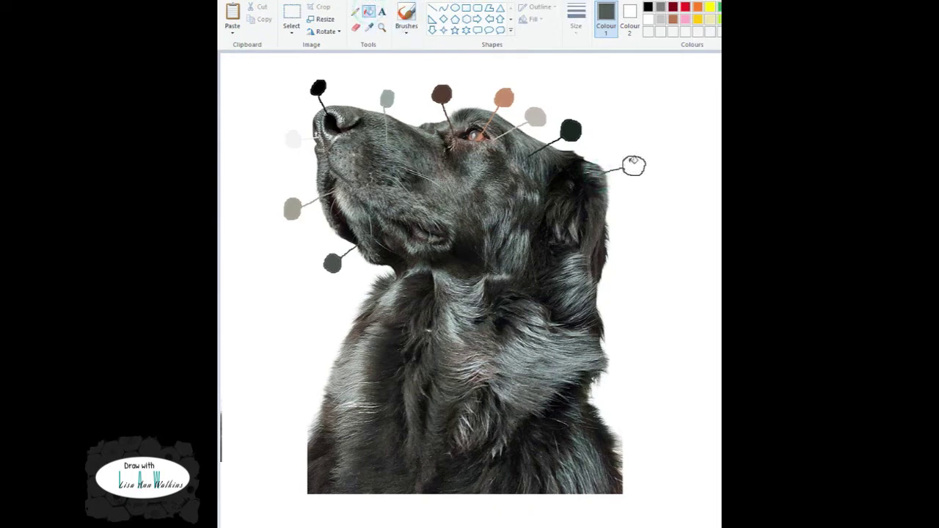
click(633, 163)
click(406, 15)
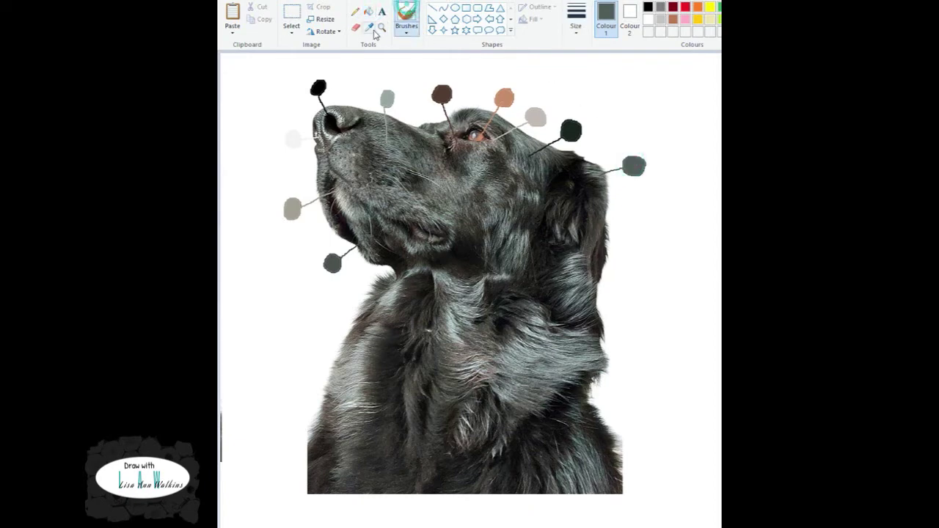
Sample the light grey hairs mid-body and draw a long line to a circle behind the dog's back, filled with that grey
click(369, 27)
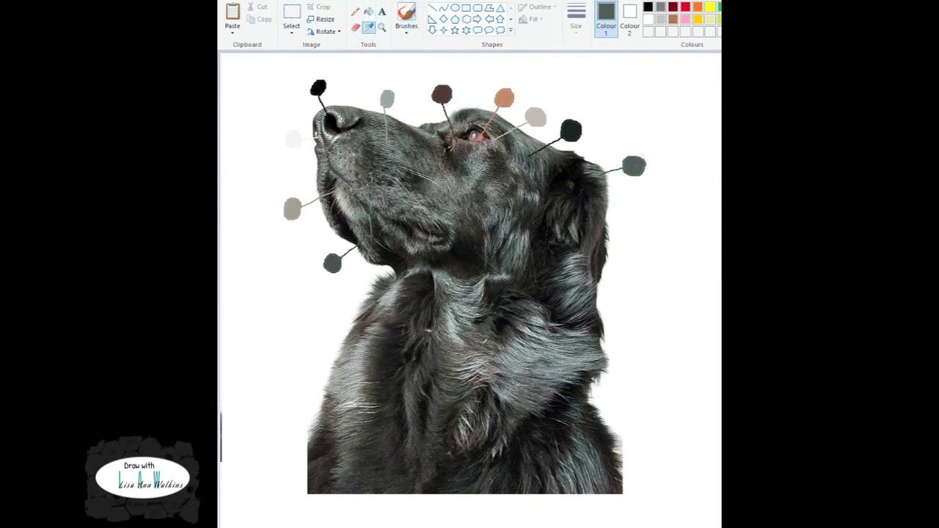
click(470, 355)
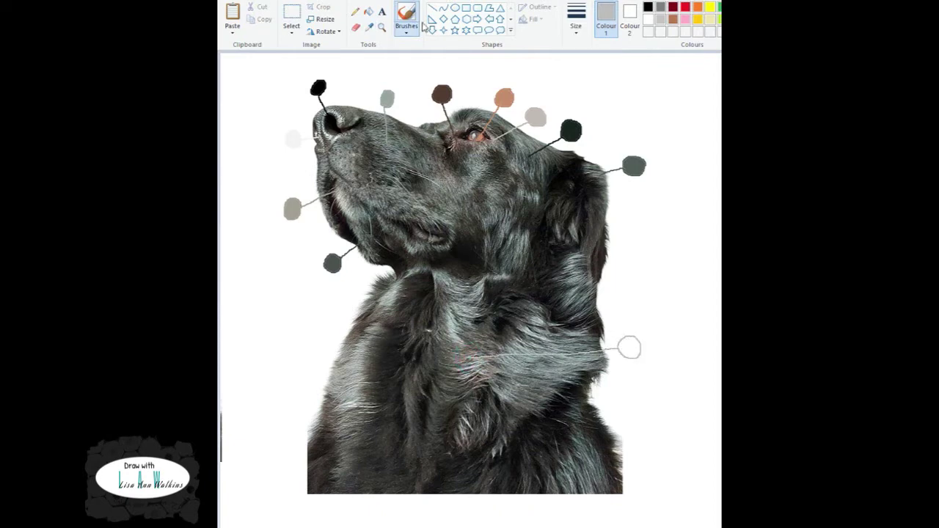
click(369, 11)
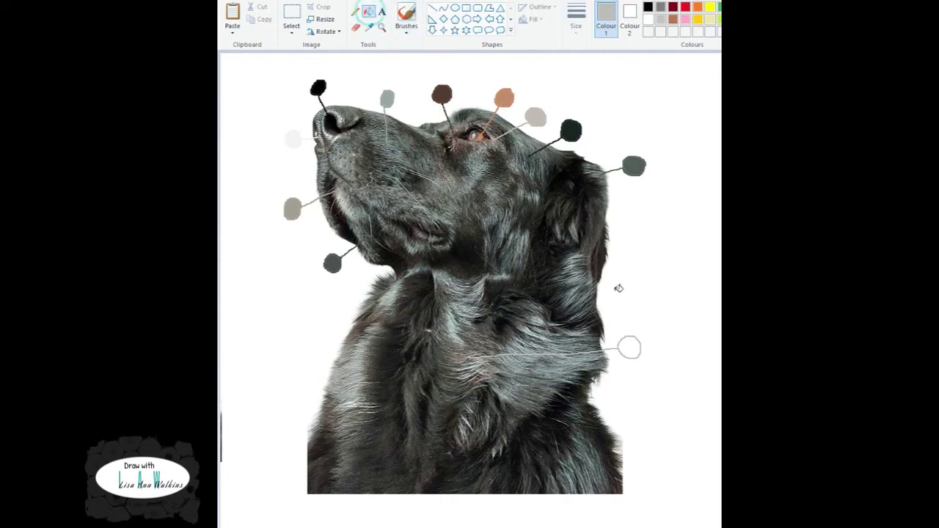
click(628, 345)
Sample the brownish grey just below the light mid-body hairs and draw a line to a filled circle under the light grey swatch
click(369, 27)
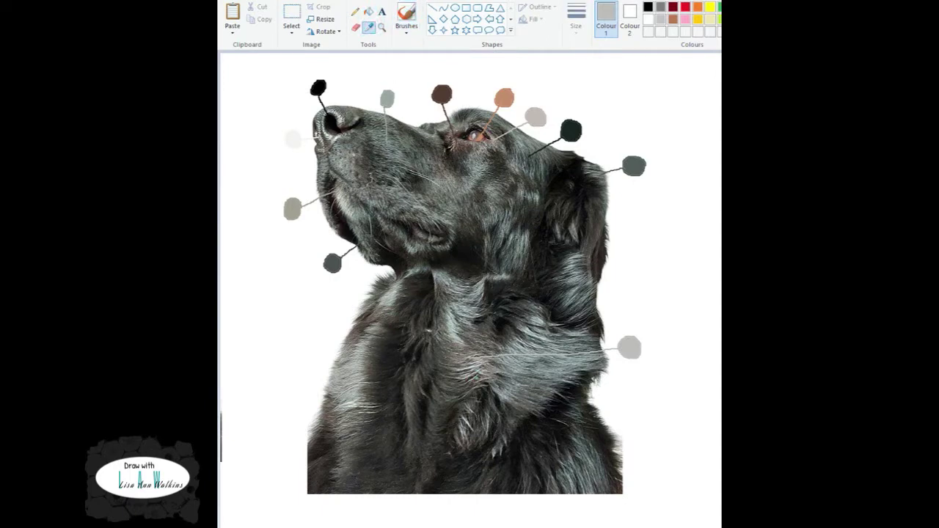
click(478, 376)
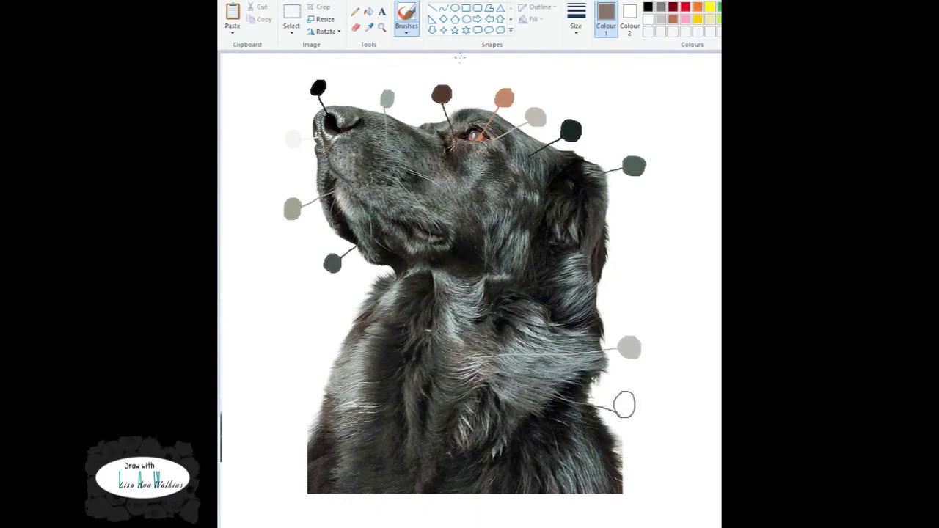
click(368, 11)
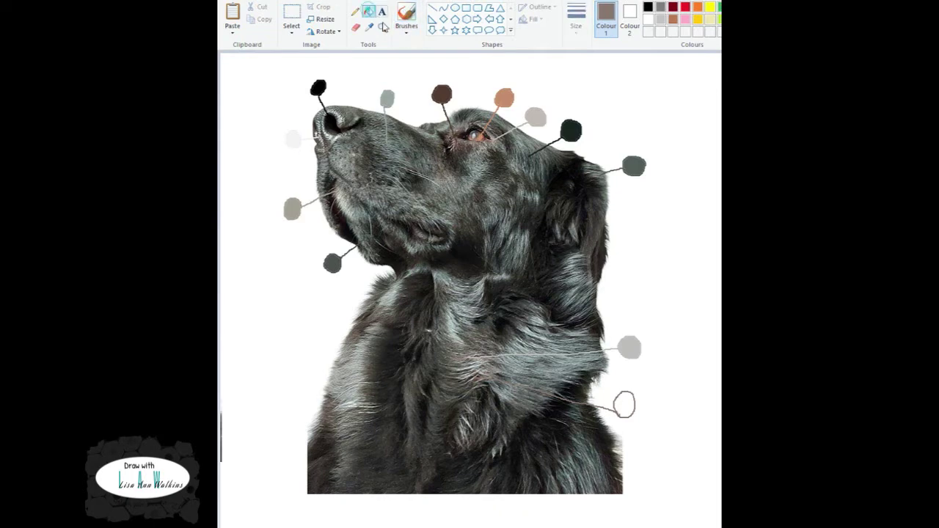
click(623, 402)
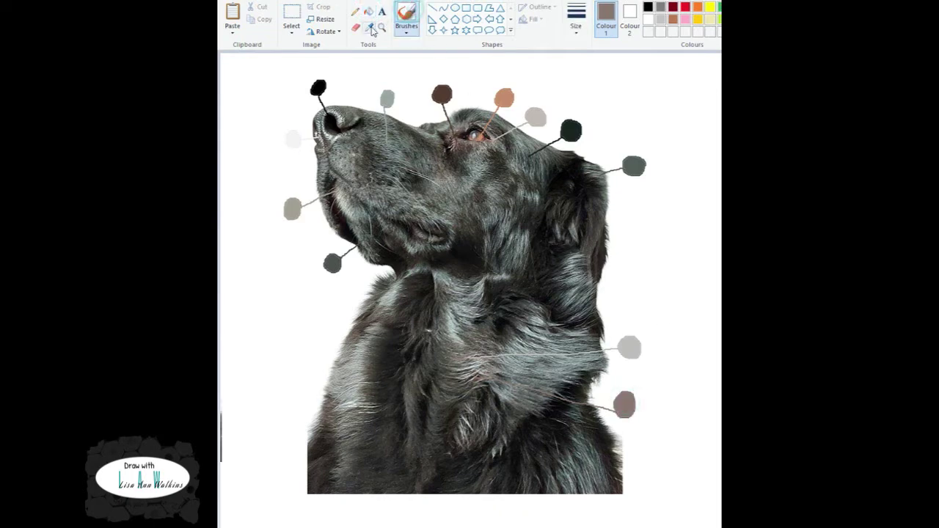
Sample the dark brown-grey at the front edge of the upper chest and draw a short line to a circle filled with it
click(369, 28)
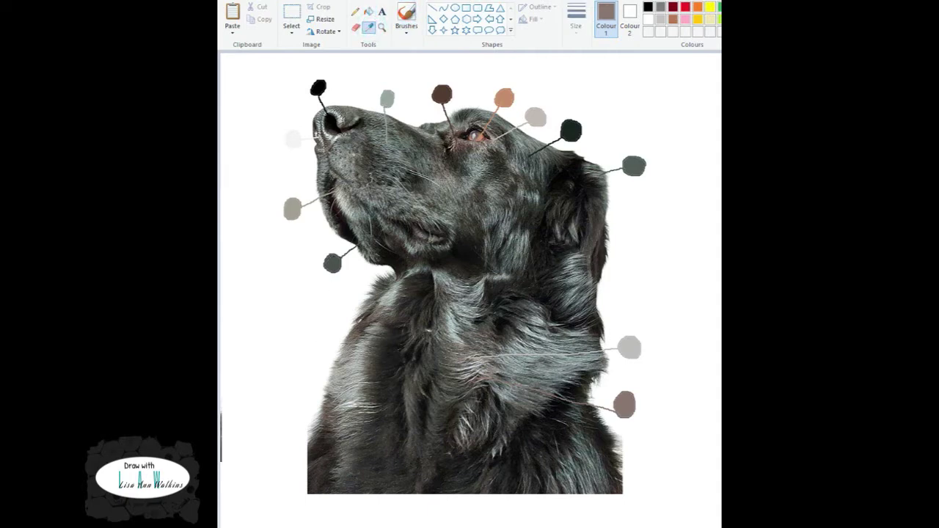
click(357, 329)
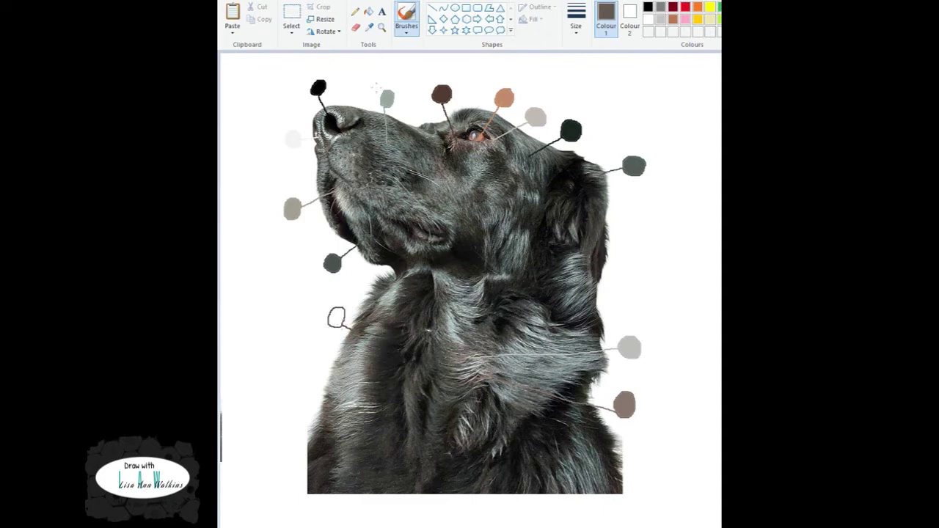
click(368, 11)
click(338, 316)
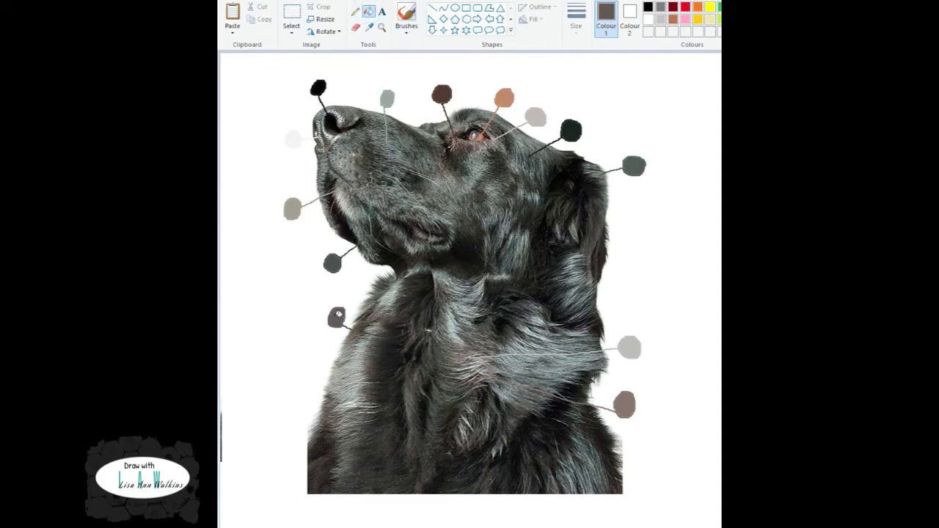
click(338, 316)
Sample the dark grey fur at the base of the throat and draw a short line to a small circle filled with it
click(369, 27)
click(377, 285)
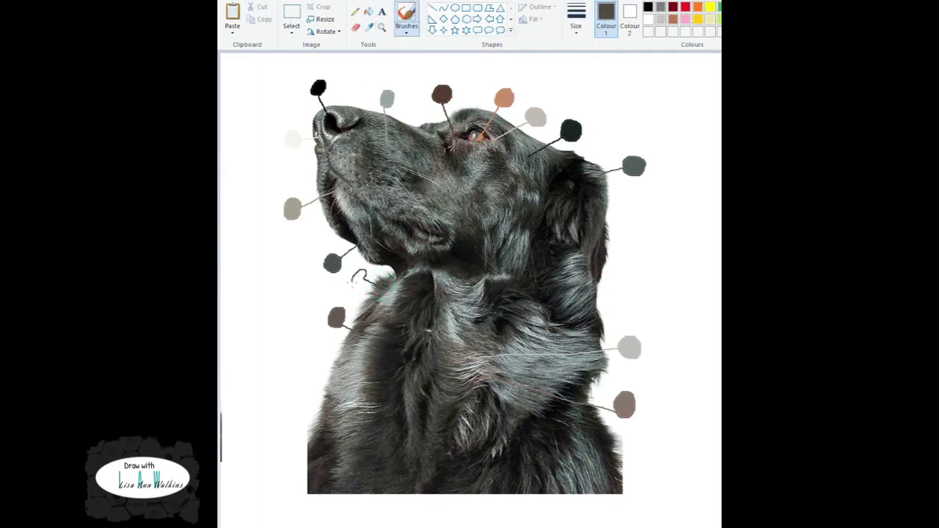
click(369, 11)
click(359, 278)
Sample the dark brown-grey at the front edge of the lower chest and draw a line to a circle filled with that colour
click(369, 27)
click(331, 413)
drag(325, 412, 300, 394)
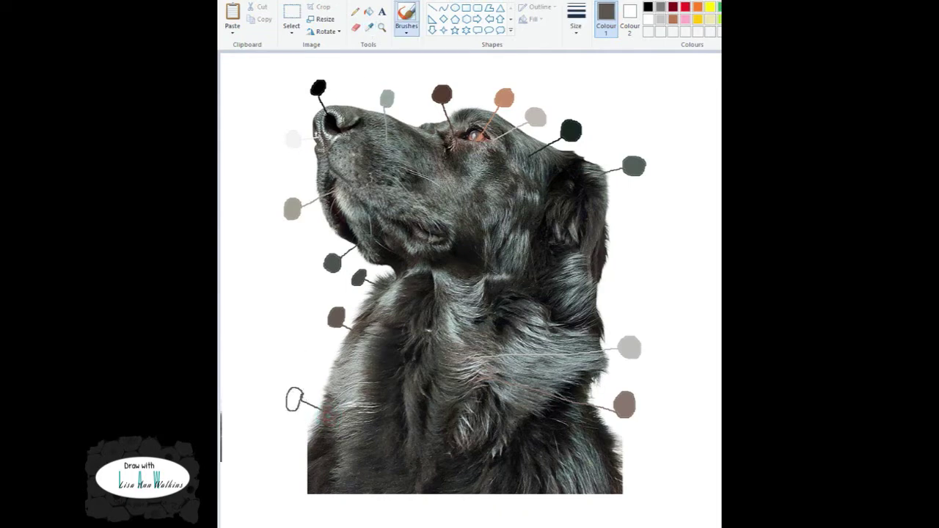
click(368, 11)
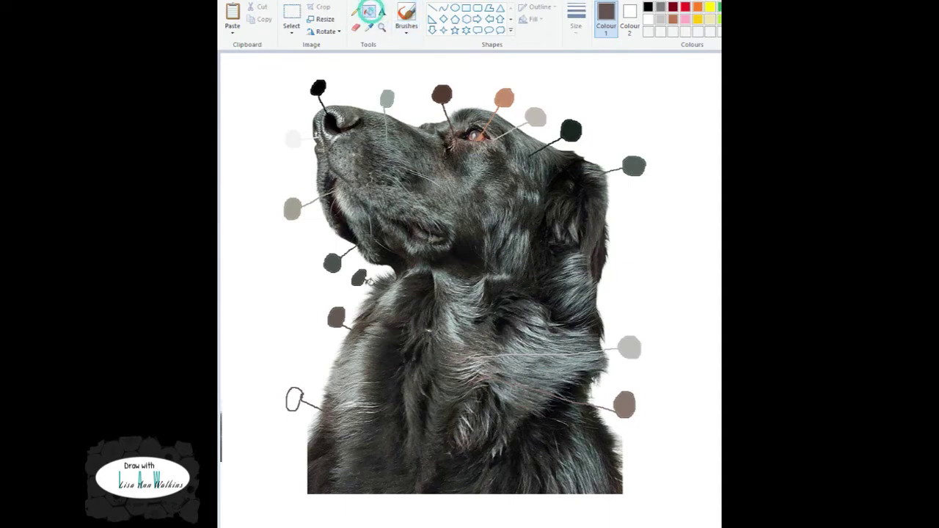
click(294, 400)
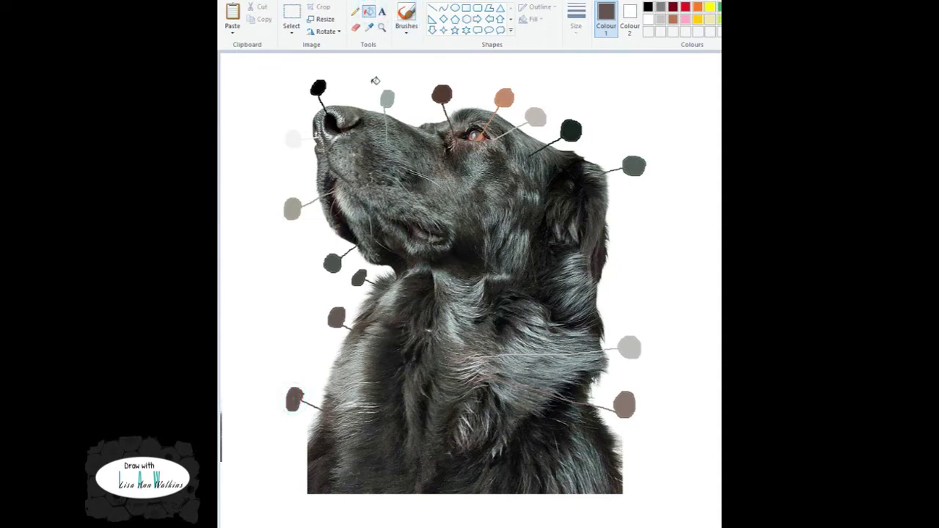
Sample the light grey chest fur above the lowest front swatch and draw a short line to a circle filled with that grey
click(370, 27)
click(337, 380)
click(335, 383)
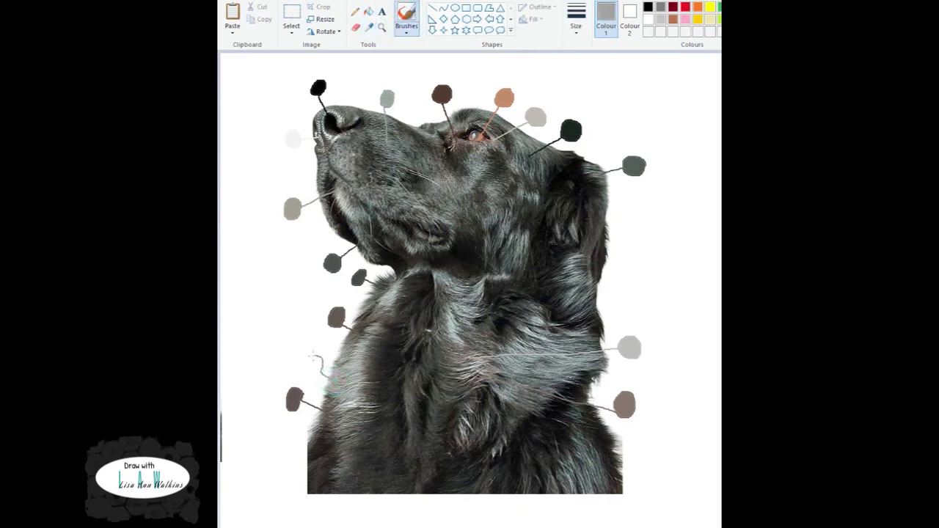
click(369, 11)
click(315, 367)
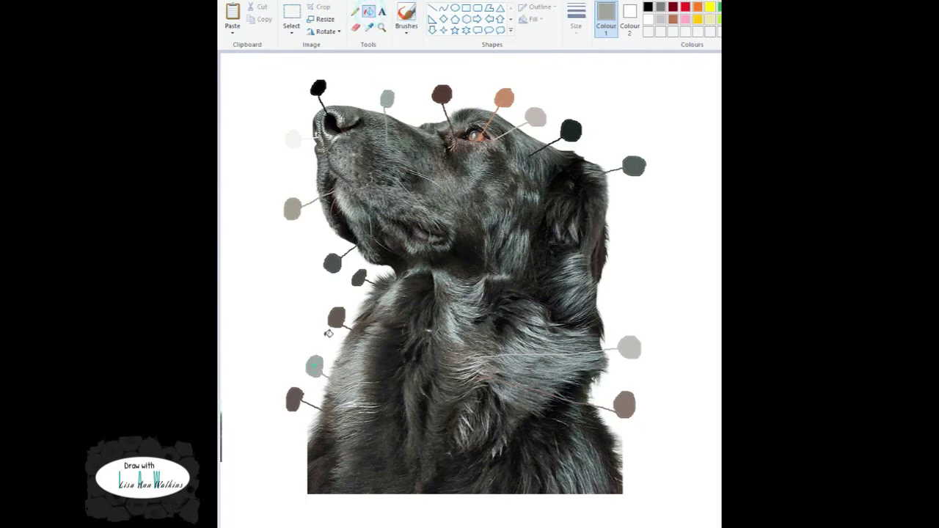
Sample the near-black fur on the dog's lower back and draw a line to a circle behind it, filled with that colour
click(369, 27)
click(580, 429)
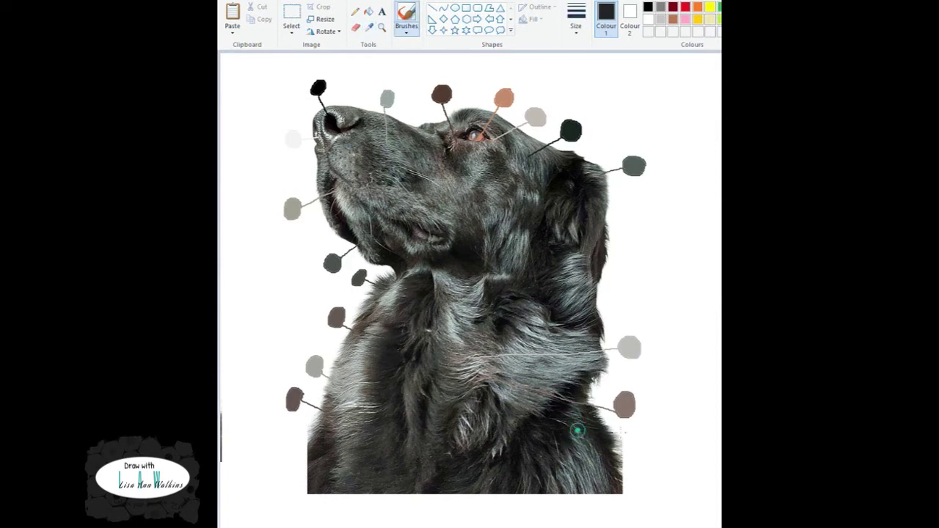
mouse_move(610, 433)
mouse_down()
mouse_move(652, 433)
mouse_move(659, 444)
mouse_move(670, 436)
mouse_move(652, 424)
mouse_up()
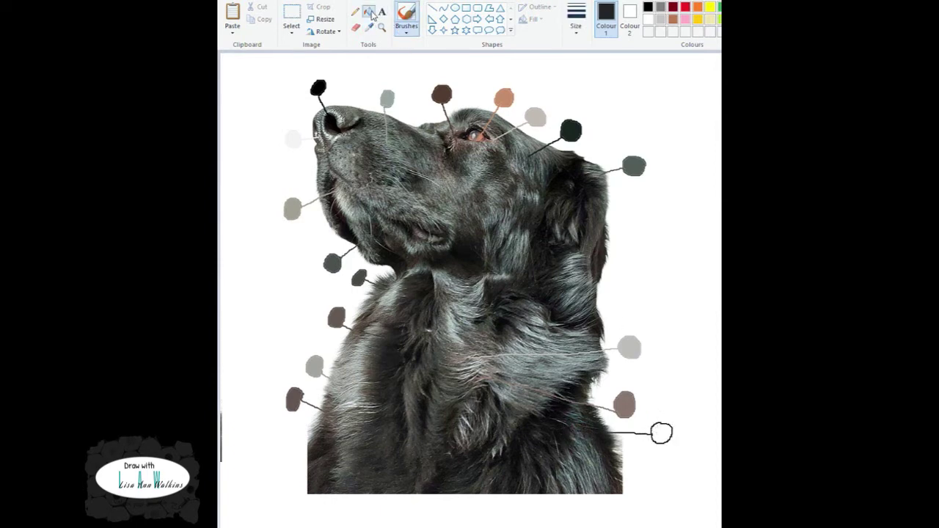
click(368, 11)
click(661, 432)
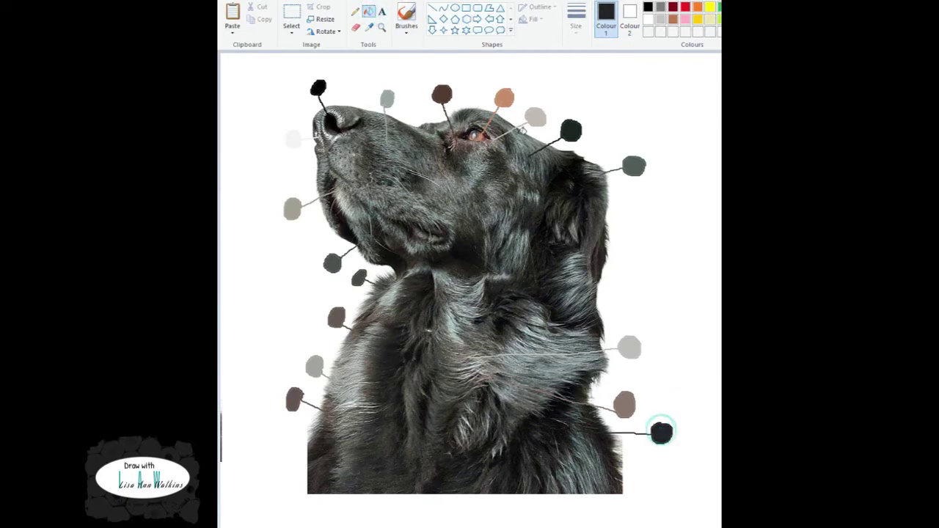
Sample the slate grey fur at the photo's lower edge near the back and draw a line to a filled circle beneath the photo
click(368, 27)
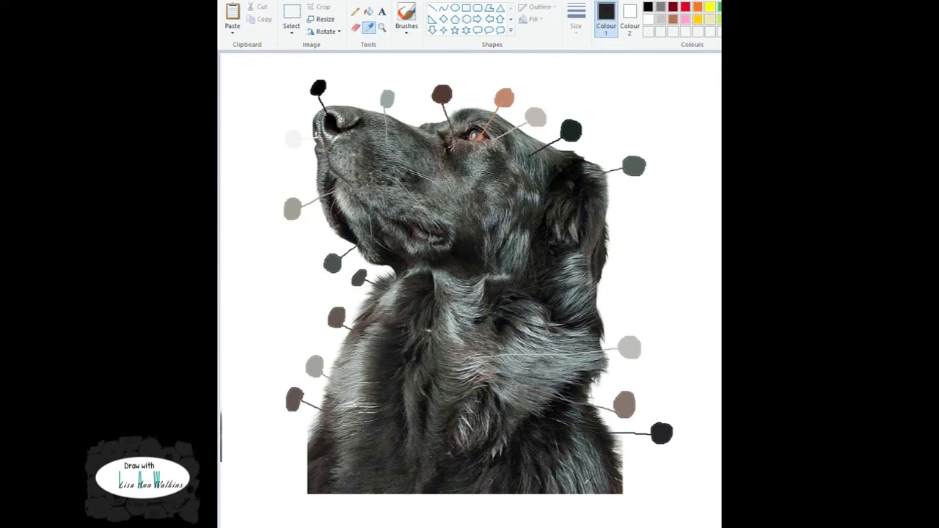
click(585, 485)
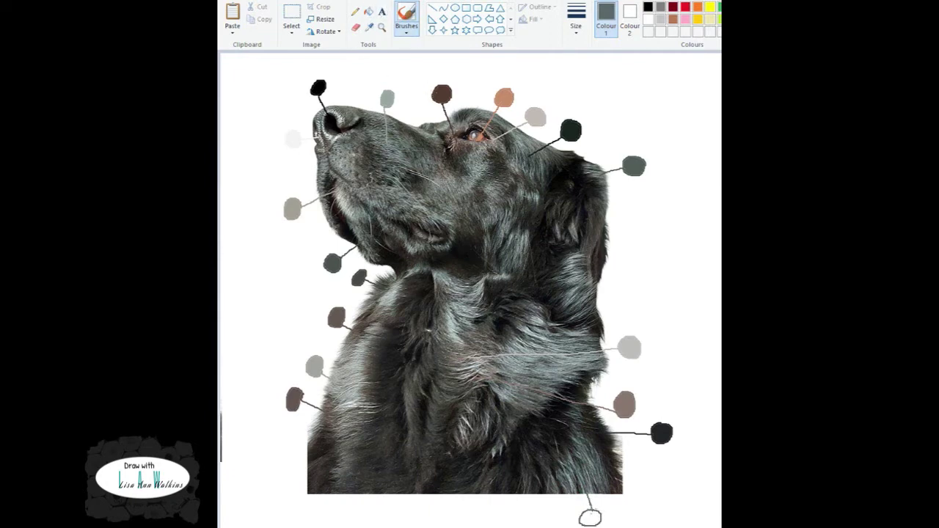
click(368, 11)
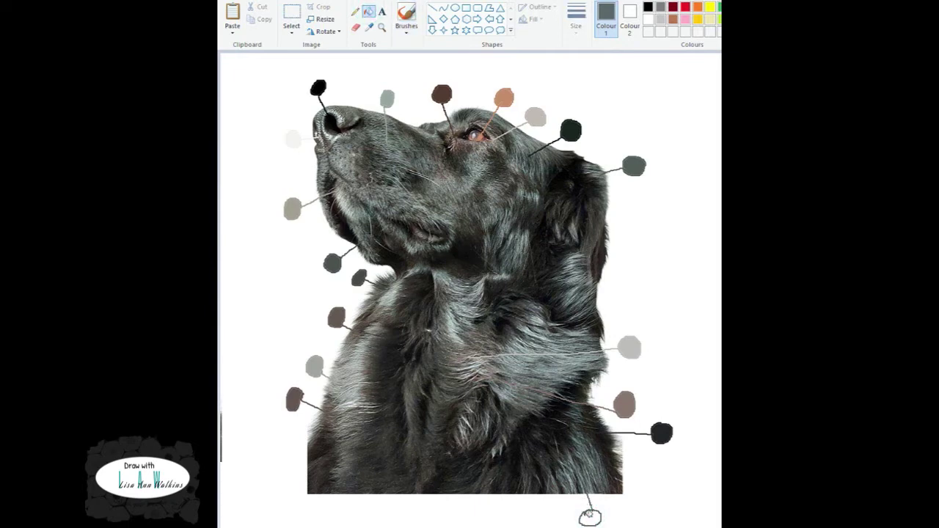
click(587, 518)
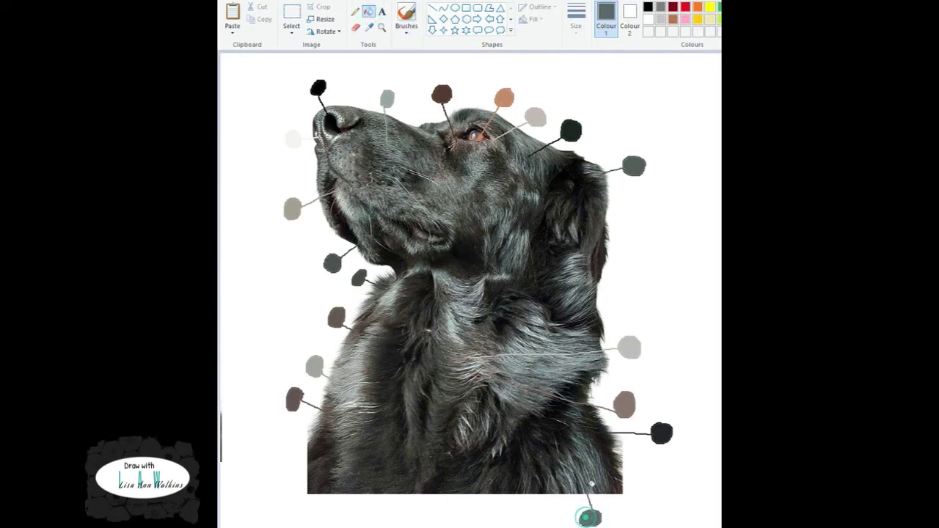
click(407, 12)
click(369, 27)
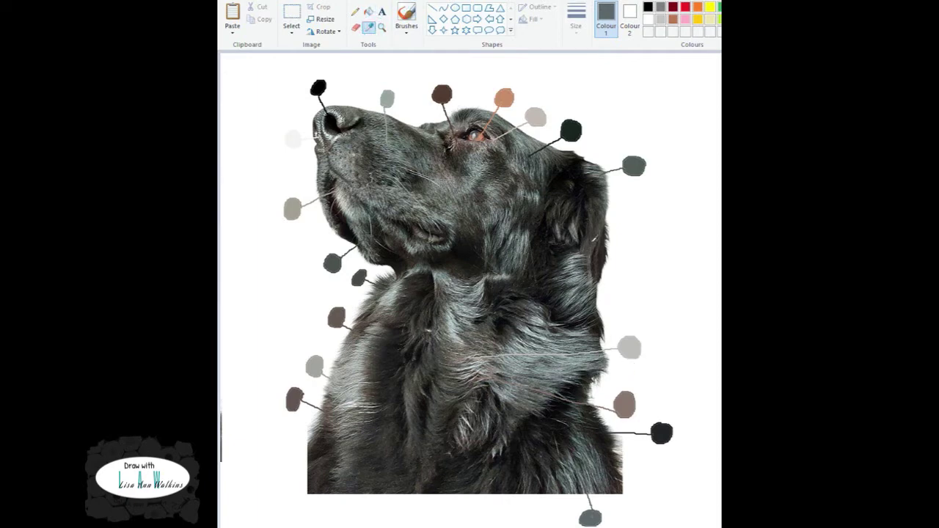
Sample the dark brown-grey fur at the ear's rear edge and draw a line to a circle behind it, filled with that colour
click(594, 240)
drag(606, 245, 620, 246)
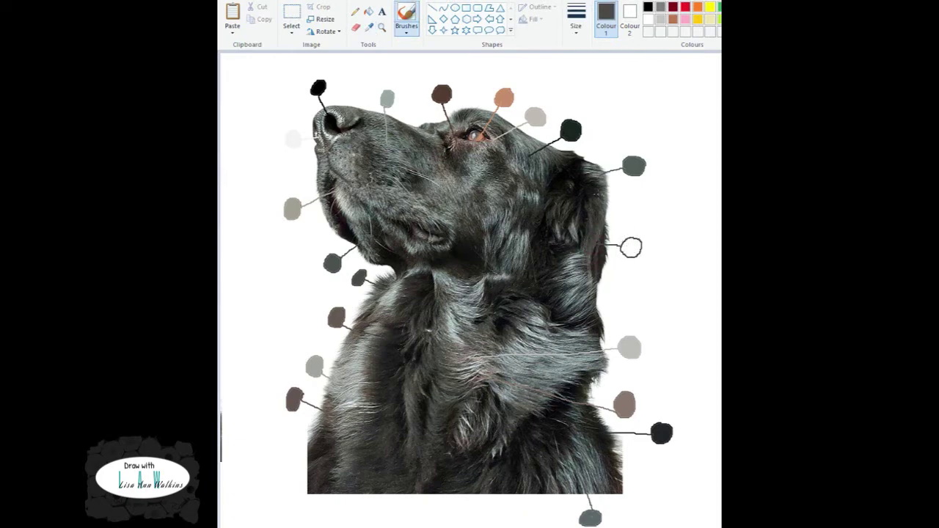
click(368, 11)
click(630, 247)
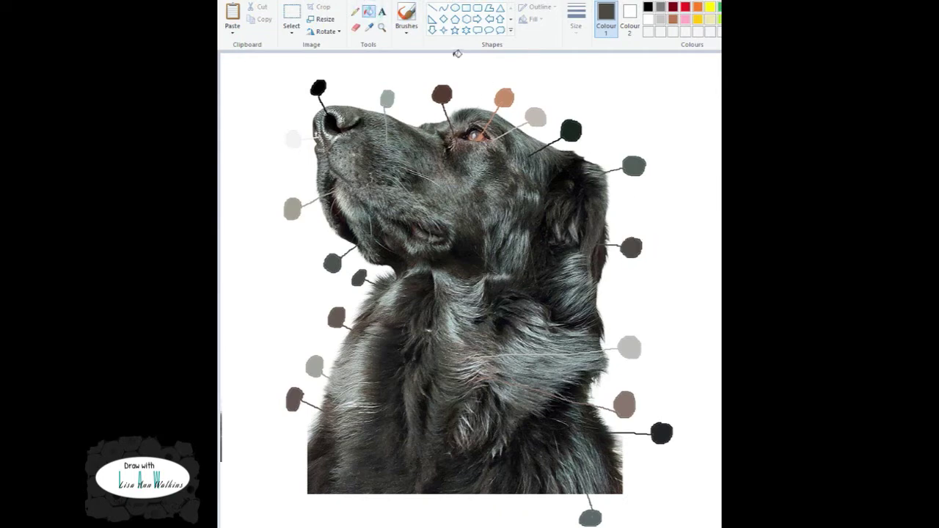
Sample the dark brownish grey inside the mouth and draw a line to a circle in front of the jaw, filled with that colour
click(407, 14)
click(371, 28)
click(415, 231)
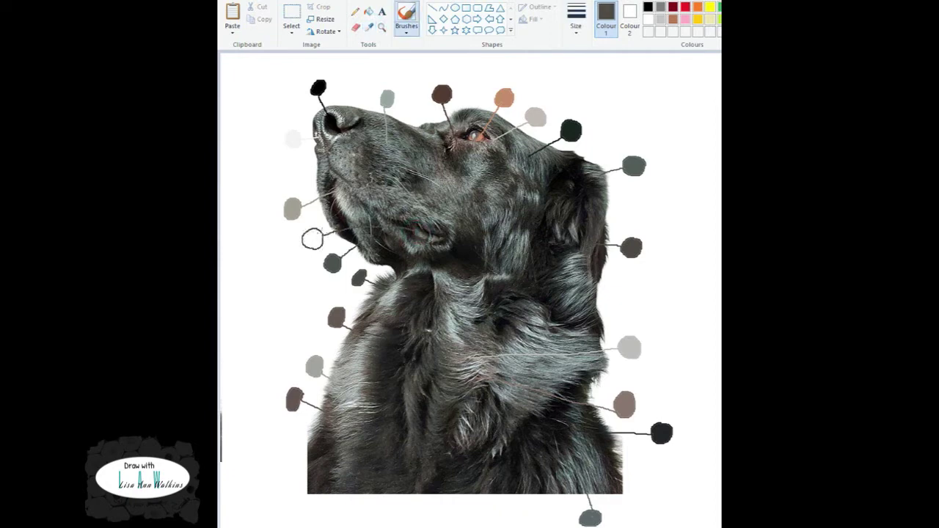
click(371, 13)
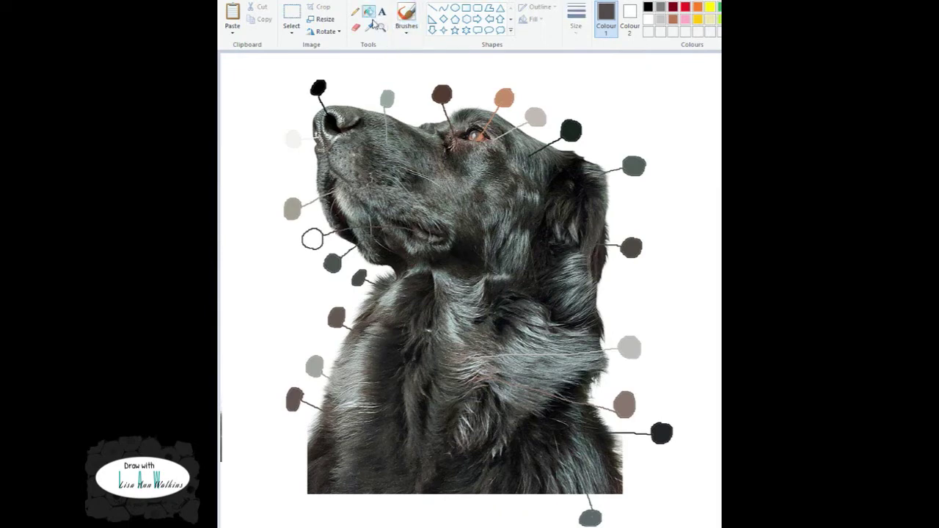
click(310, 239)
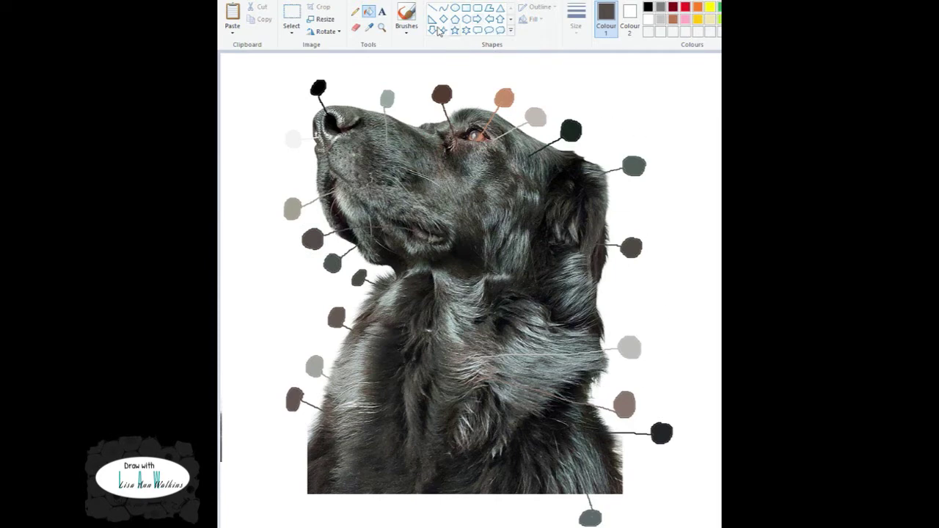
Sample the bluish grey highlight in the eye and draw a line up to a circle above the head, filled with that grey
click(369, 26)
click(474, 132)
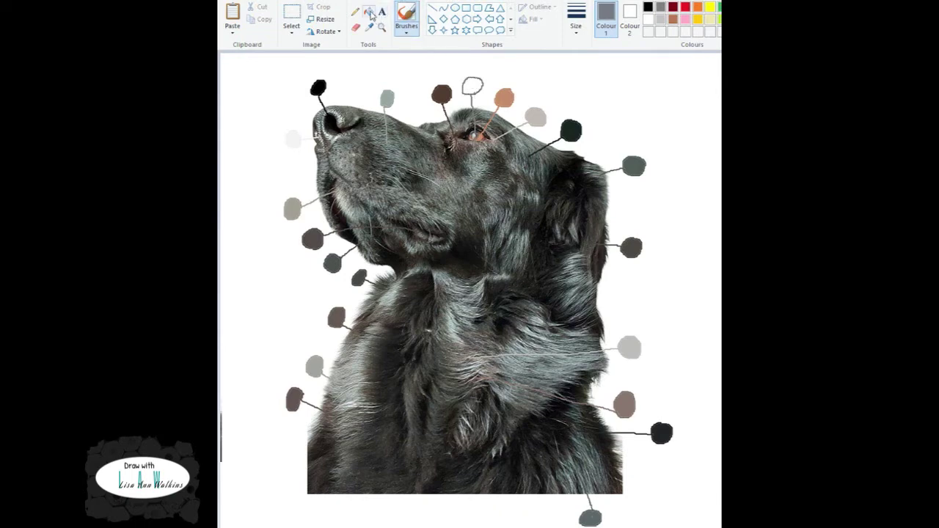
click(368, 11)
click(473, 85)
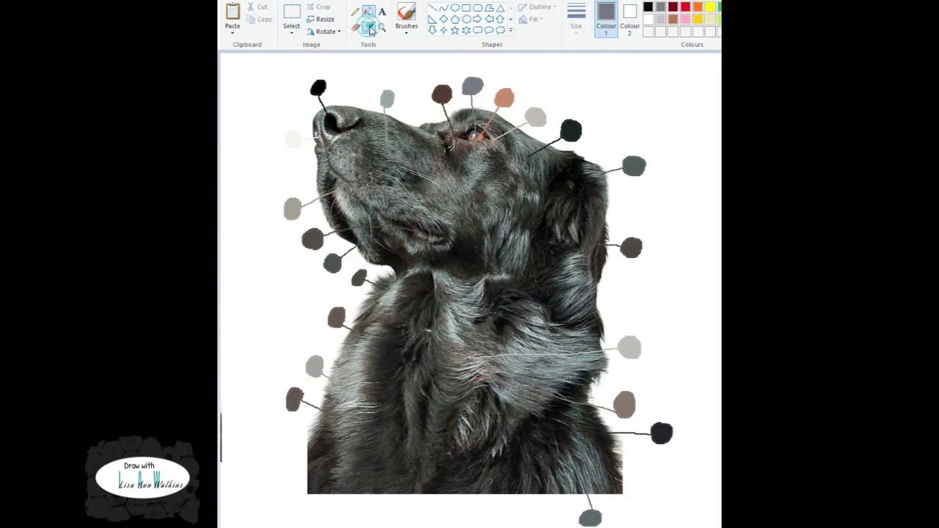
Sample the dark grey fur in front of the eye and draw a line to a small filled circle above the muzzle
click(405, 16)
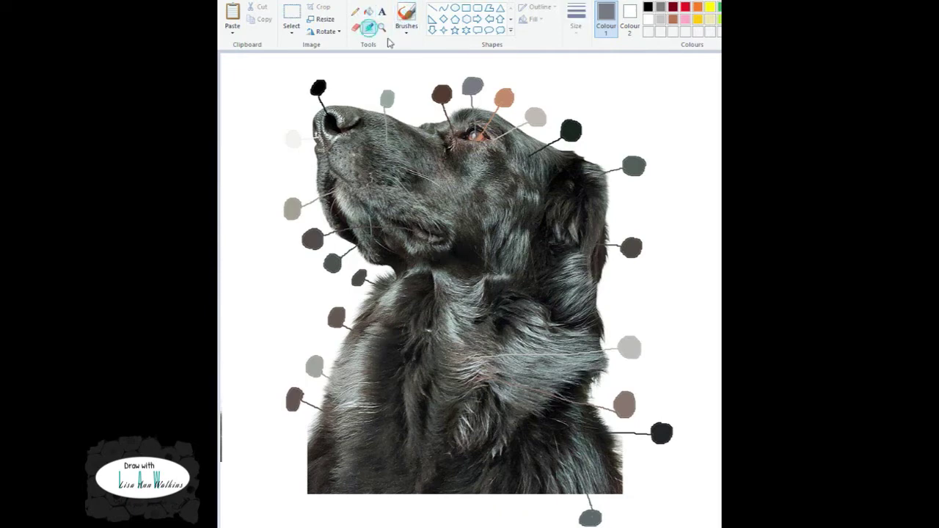
click(369, 27)
click(430, 144)
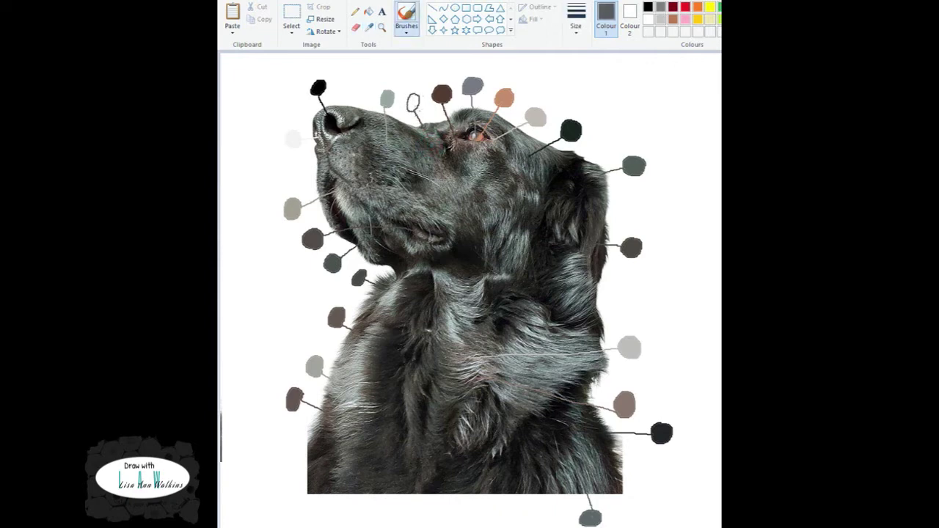
click(368, 11)
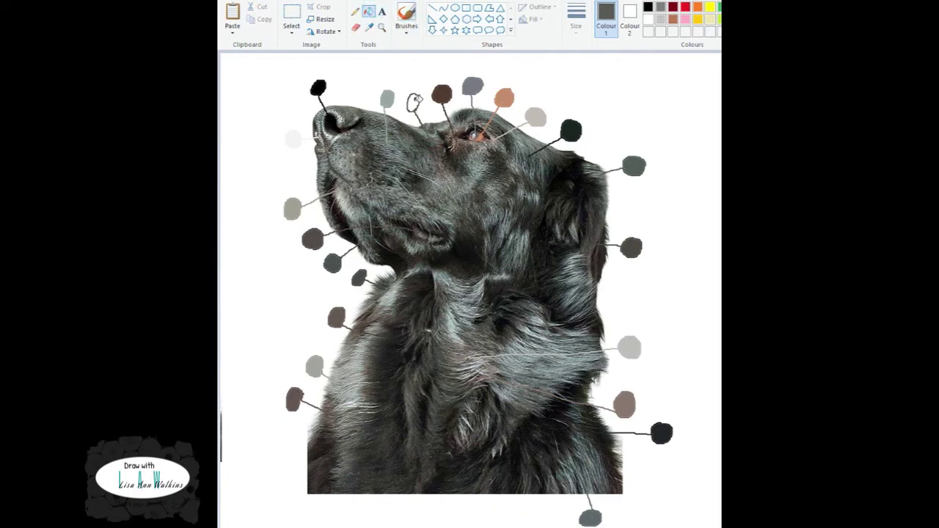
click(413, 102)
Sample the dark olive-grey fur in the middle of the chest and draw a line to a filled circle beneath the photo
click(406, 15)
click(369, 27)
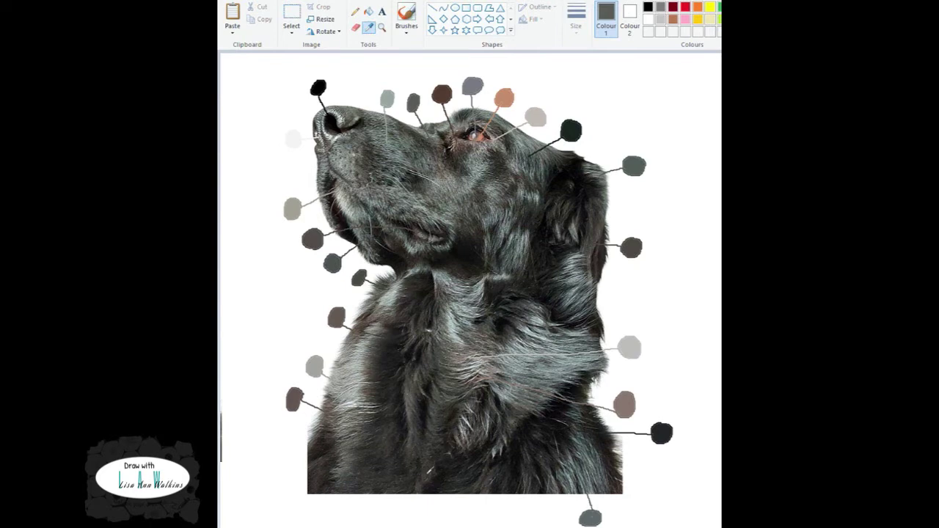
click(412, 409)
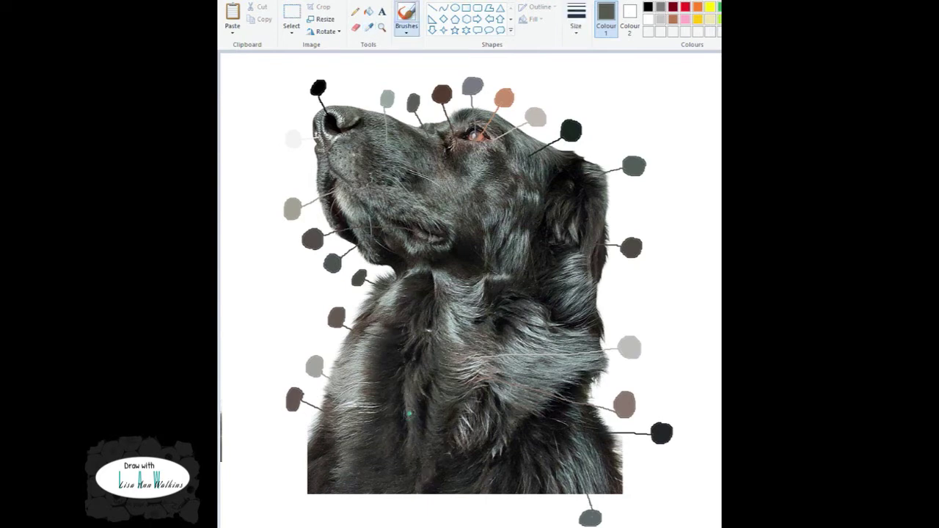
mouse_move(409, 412)
mouse_down()
mouse_move(394, 497)
mouse_move(376, 510)
mouse_up()
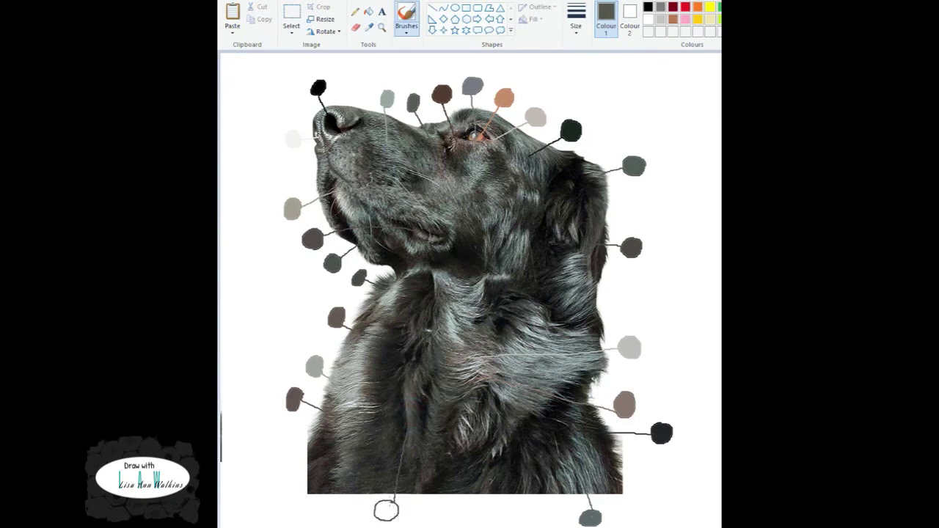
click(368, 11)
click(385, 508)
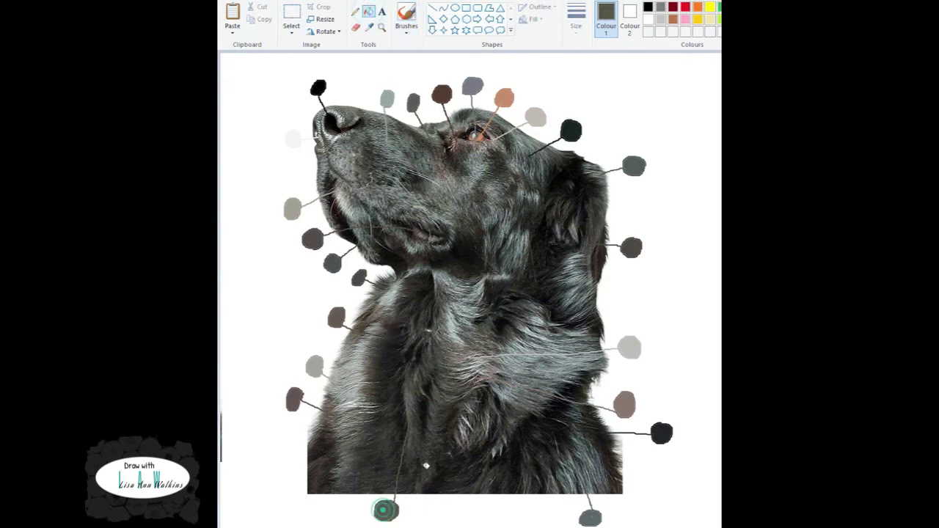
Sample the dark grey fur at the photo's lower front corner and draw a line to a circle beside it, filled with that colour
click(406, 15)
click(369, 28)
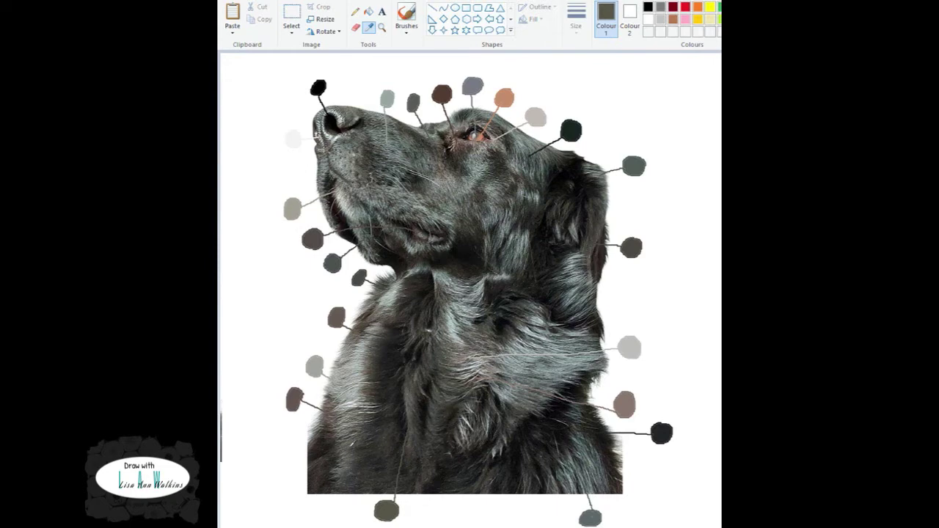
click(319, 469)
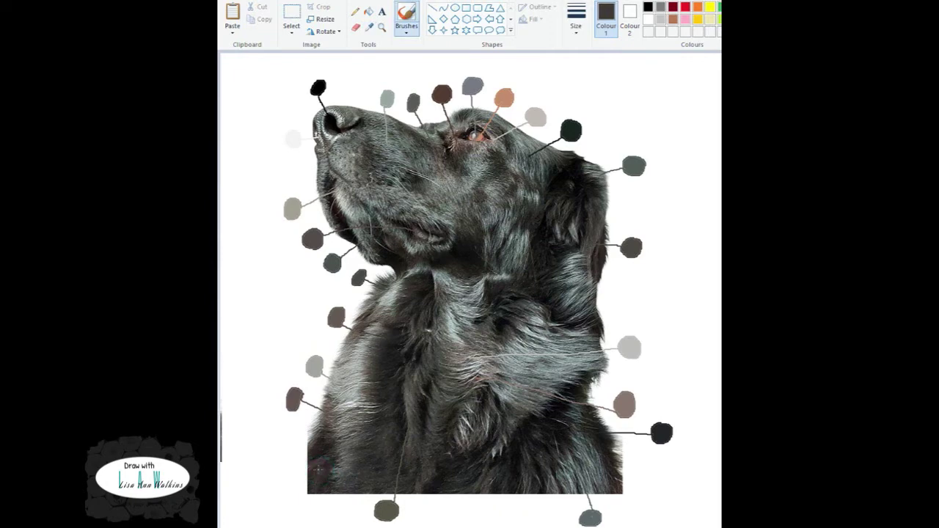
drag(290, 473, 273, 470)
click(369, 11)
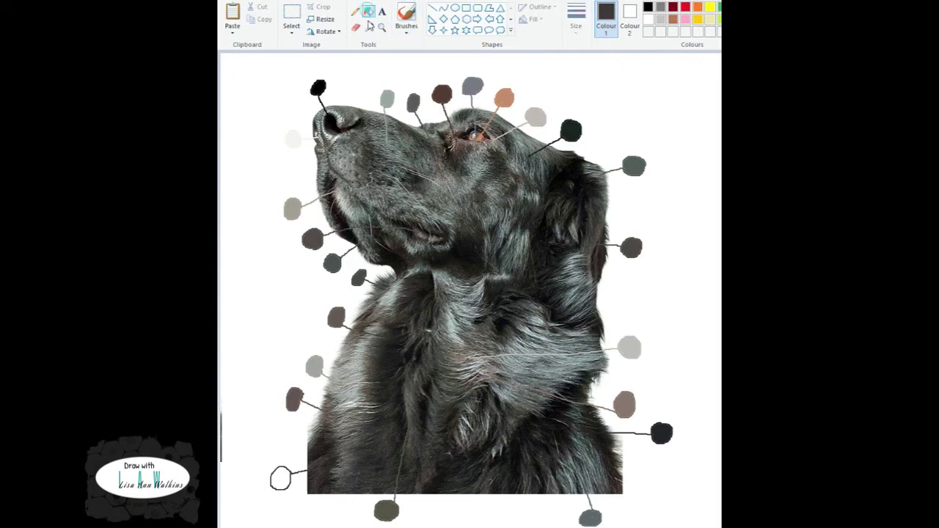
click(283, 477)
click(404, 13)
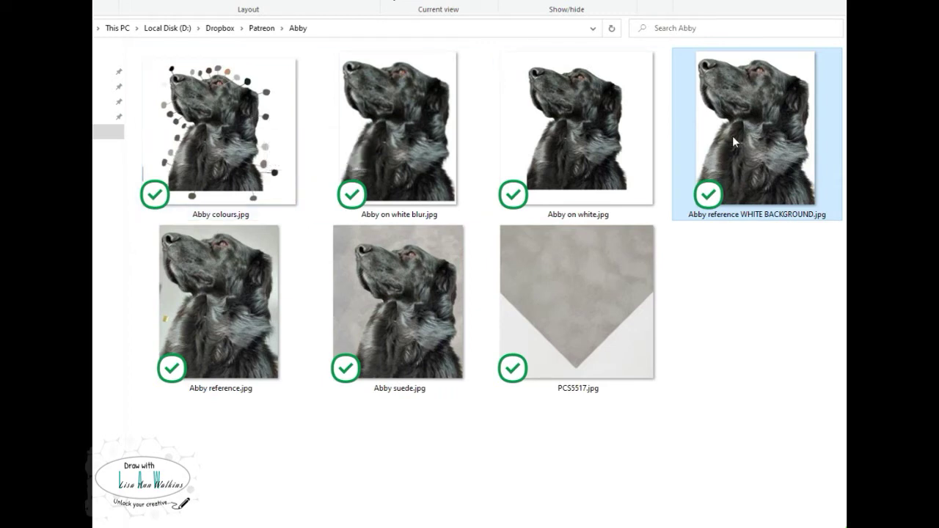
Open Abby reference.jpg from the Abby folder in GIMP and convert it to the RGB working space
mouse_move(759, 143)
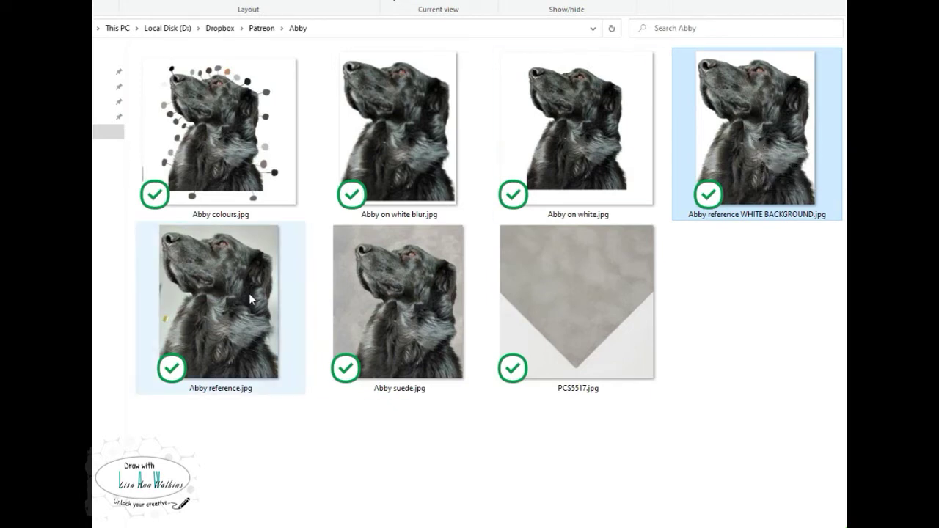
mouse_move(240, 306)
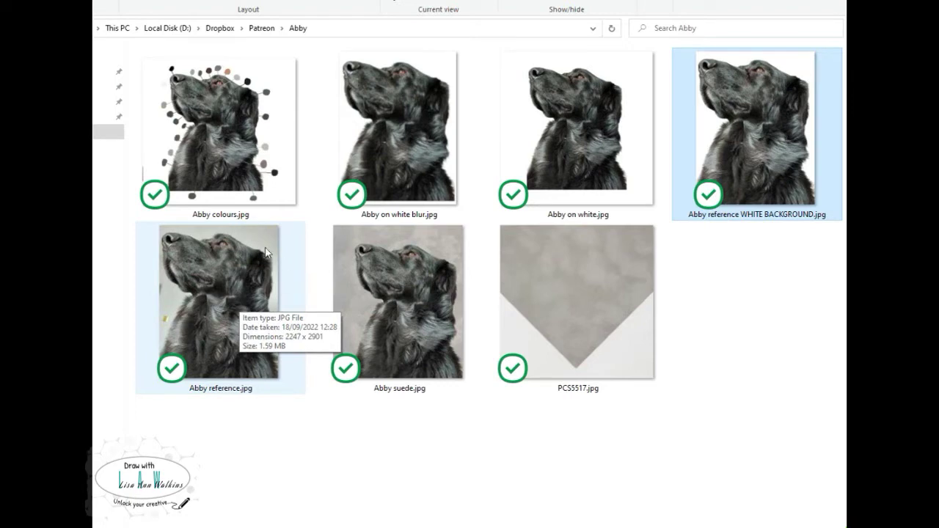
right_click(214, 331)
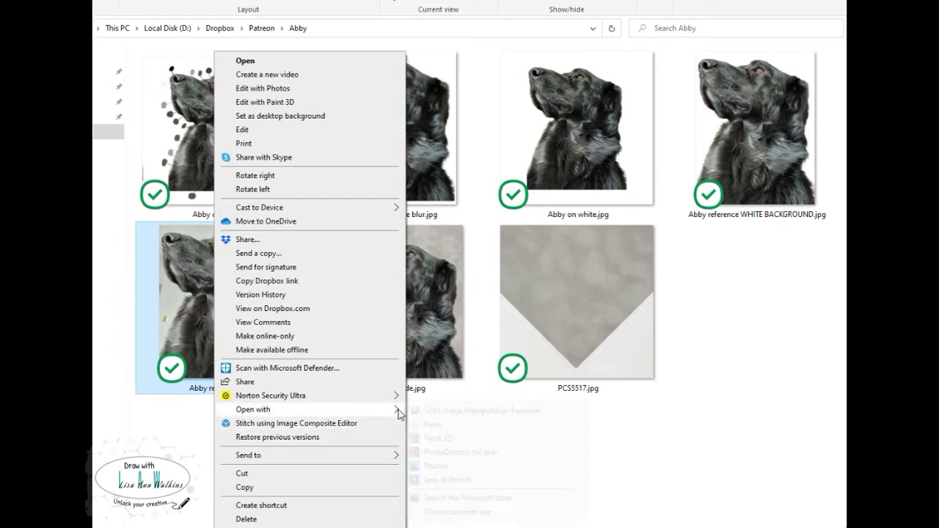
mouse_move(398, 410)
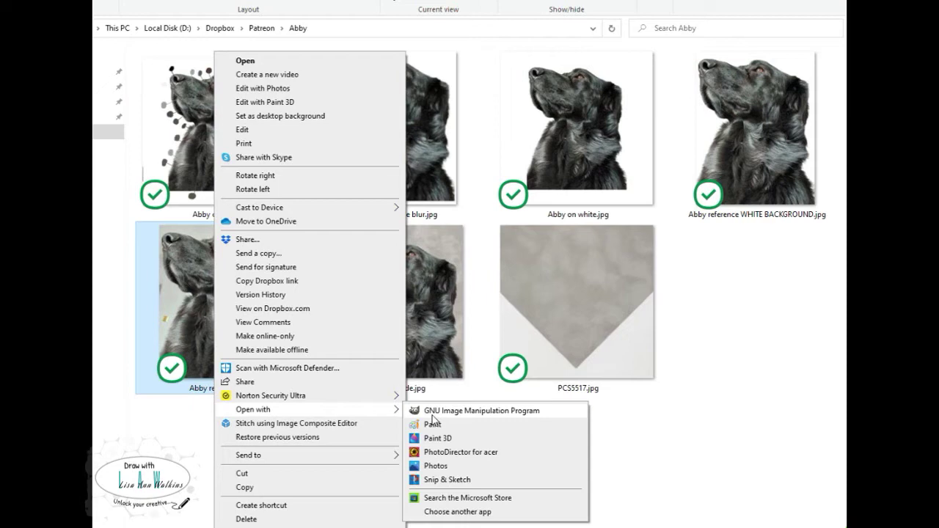
click(432, 415)
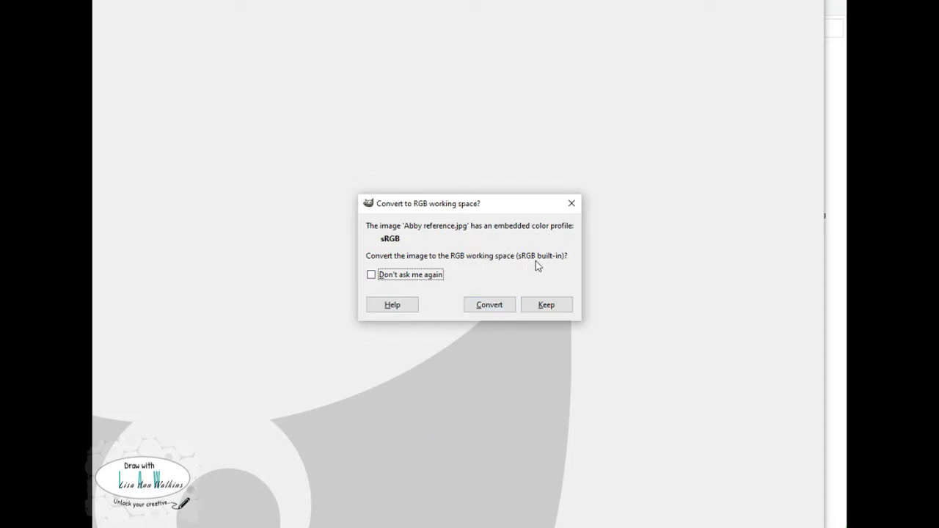
click(483, 304)
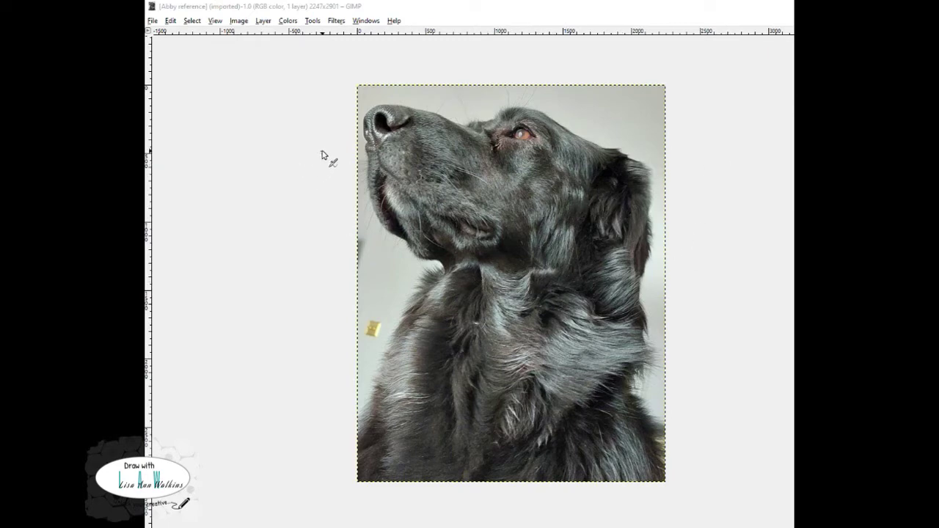
Start the Difference of Gaussians edge-detect filter on the dog photo and bring the eye into its preview
click(323, 53)
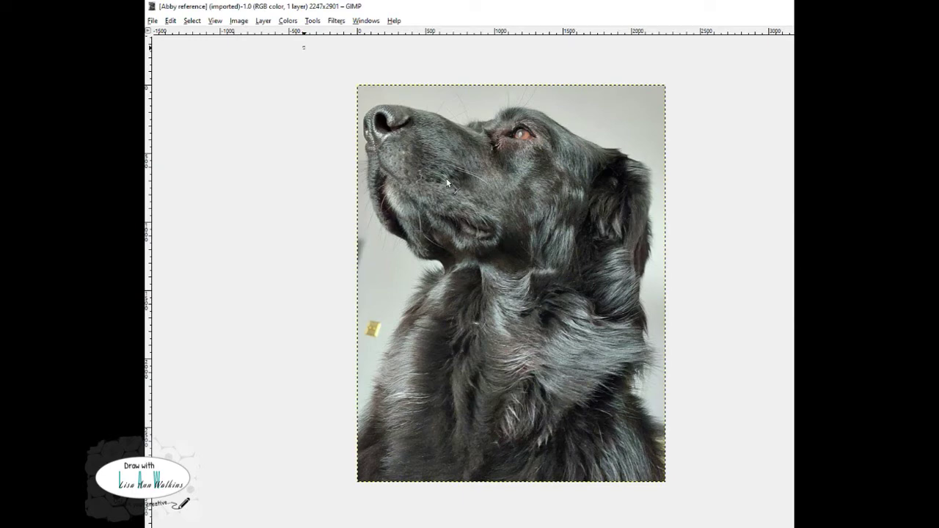
click(336, 22)
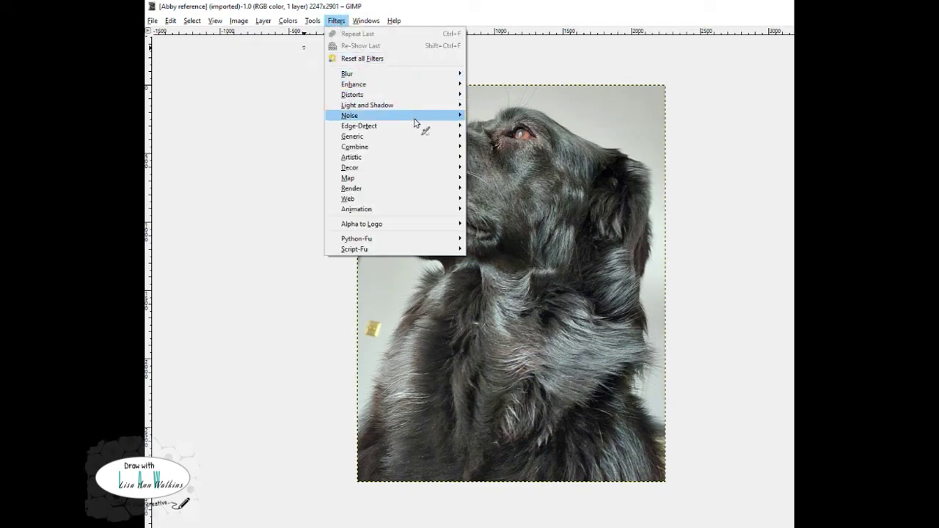
mouse_move(408, 128)
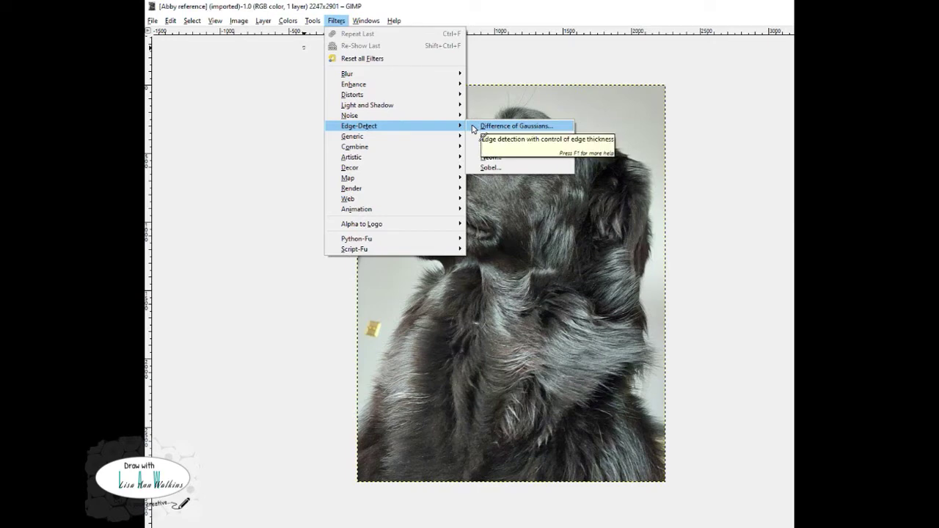
click(514, 126)
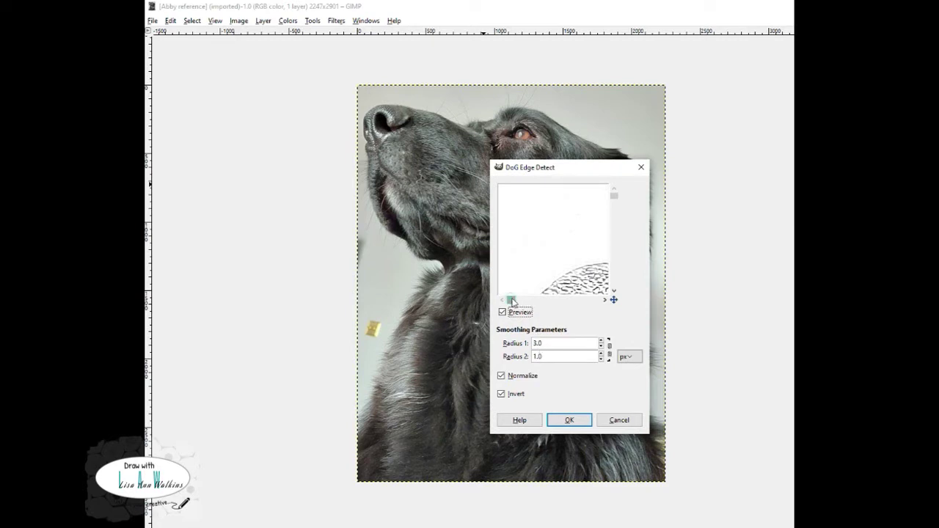
drag(512, 302, 558, 300)
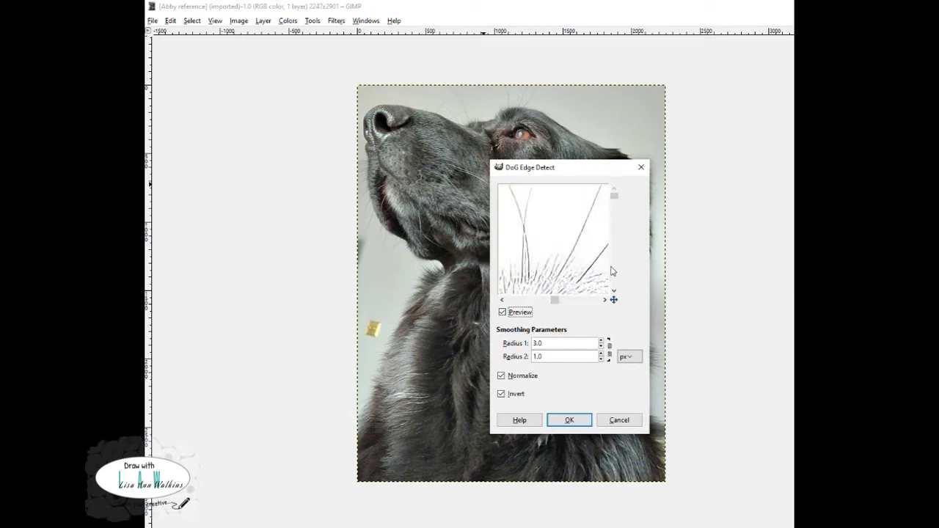
drag(614, 195, 616, 207)
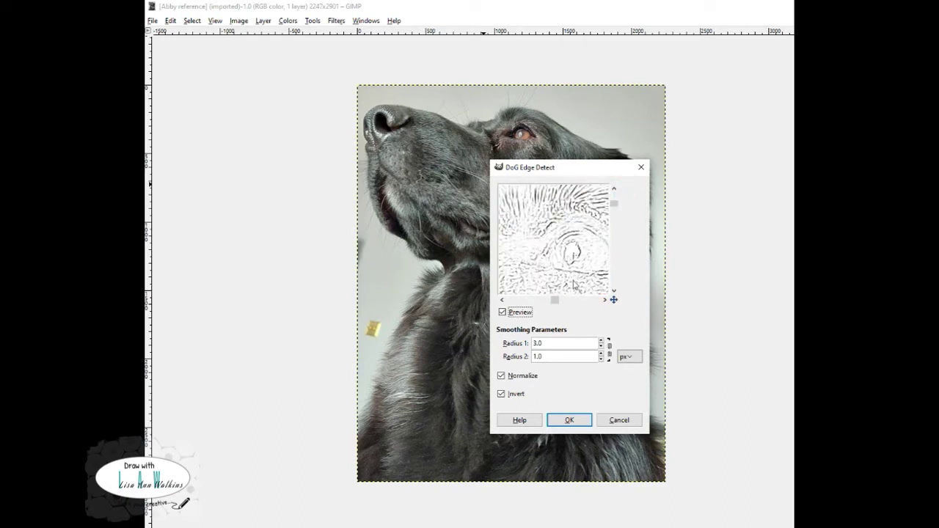
Set Radius 1 of the edge-detect filter to 75 px
click(536, 345)
click(550, 357)
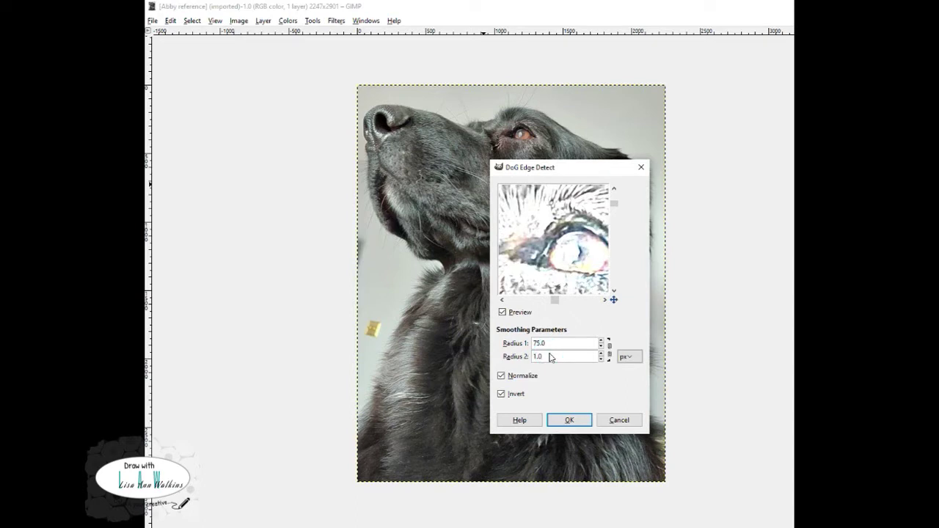
Try Radius 2 values of 0 and 2 px while comparing the eye preview
drag(550, 358, 528, 355)
text(0)
click(556, 343)
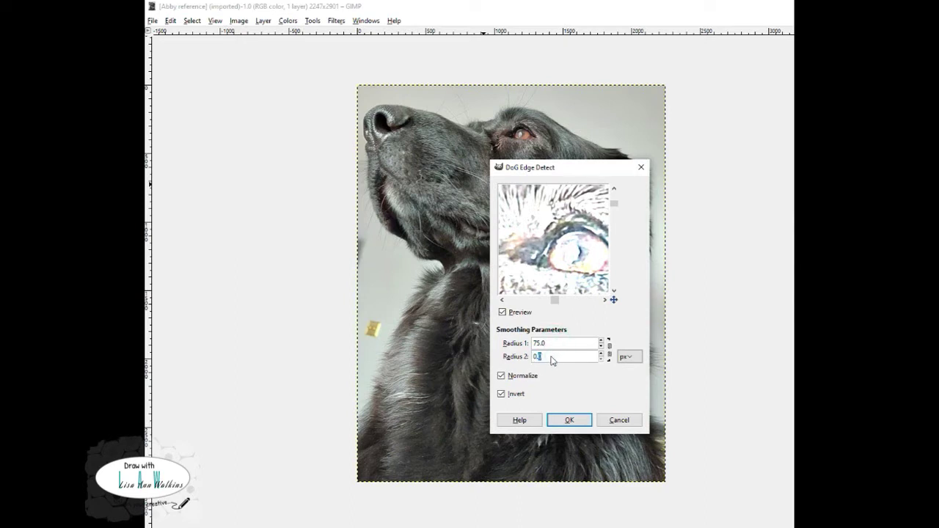
drag(552, 359, 534, 355)
text(2)
key(Return)
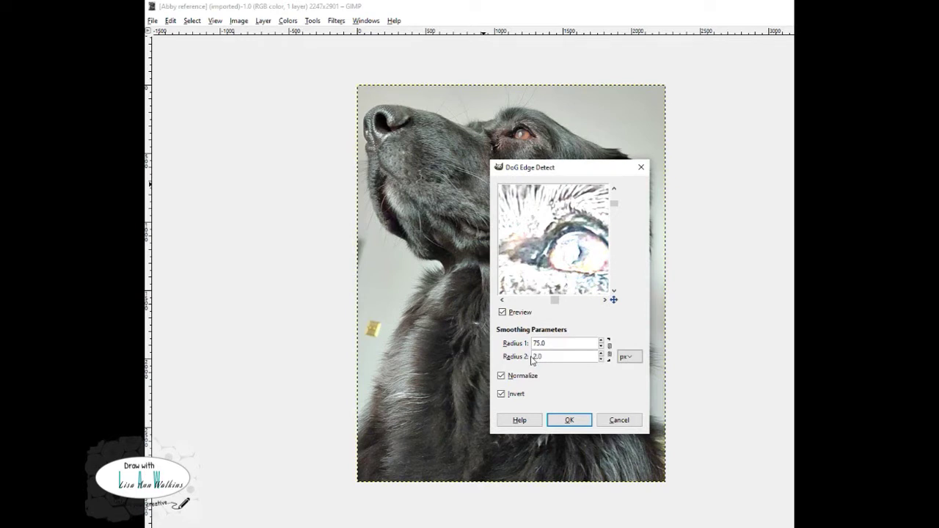
Set Radius 2 to 1 px and check the edge preview around the dog's nose
click(547, 360)
drag(546, 360, 532, 360)
drag(556, 300, 519, 300)
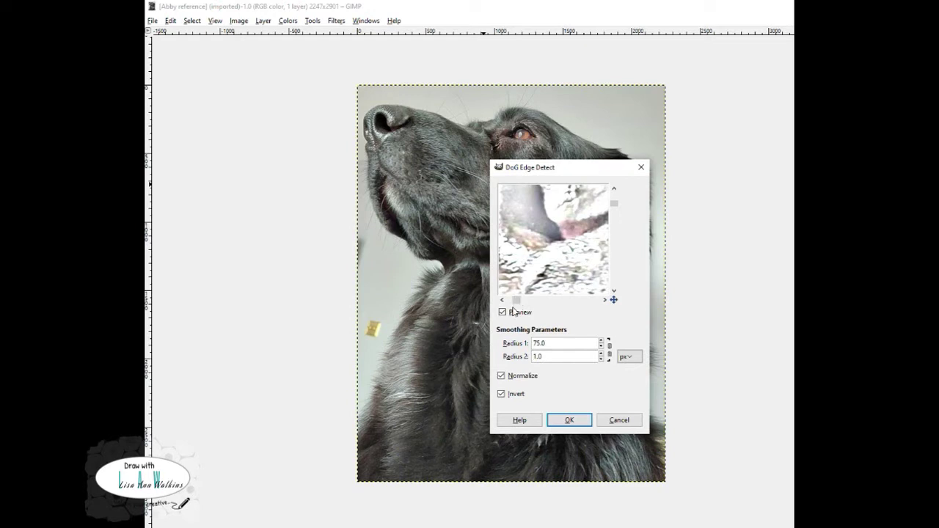
drag(517, 304, 514, 303)
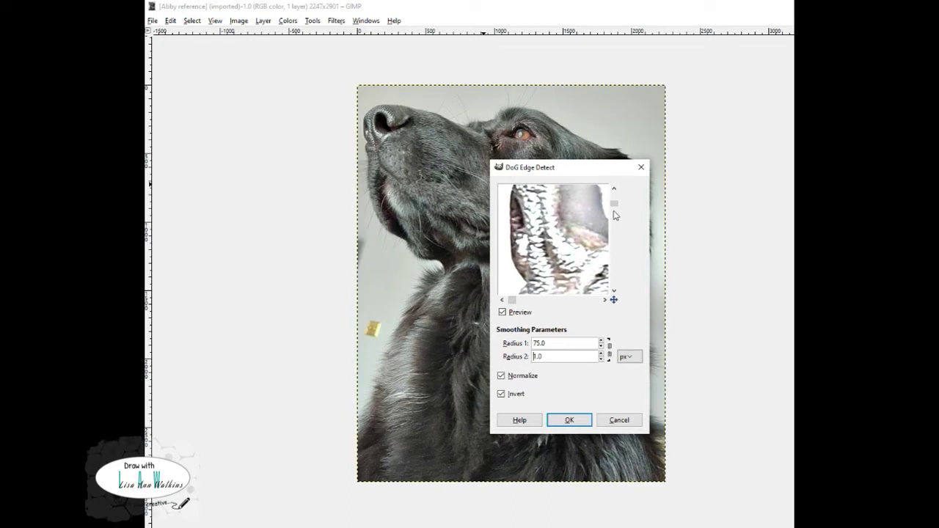
Check the top of the nose in the preview and apply the DoG Edge Detect filter to the dog photo
drag(615, 205, 614, 200)
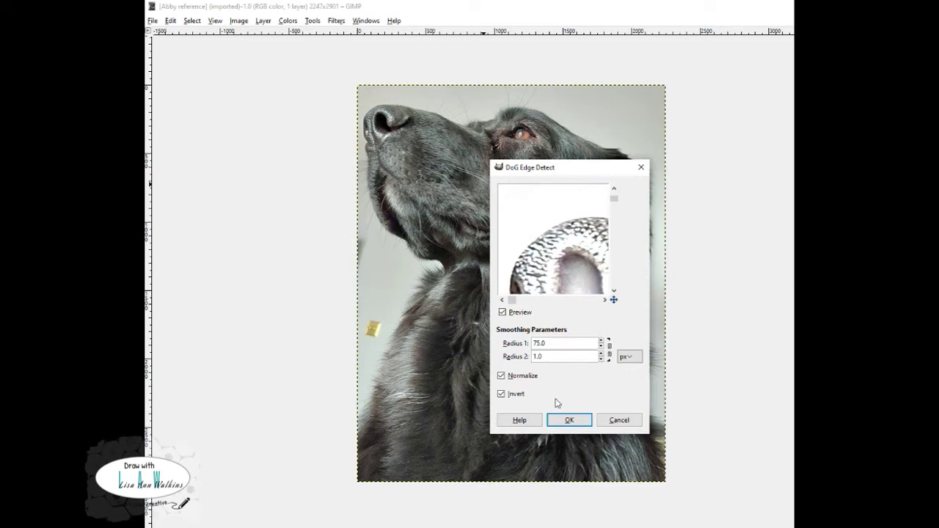
click(569, 421)
click(569, 421)
click(562, 422)
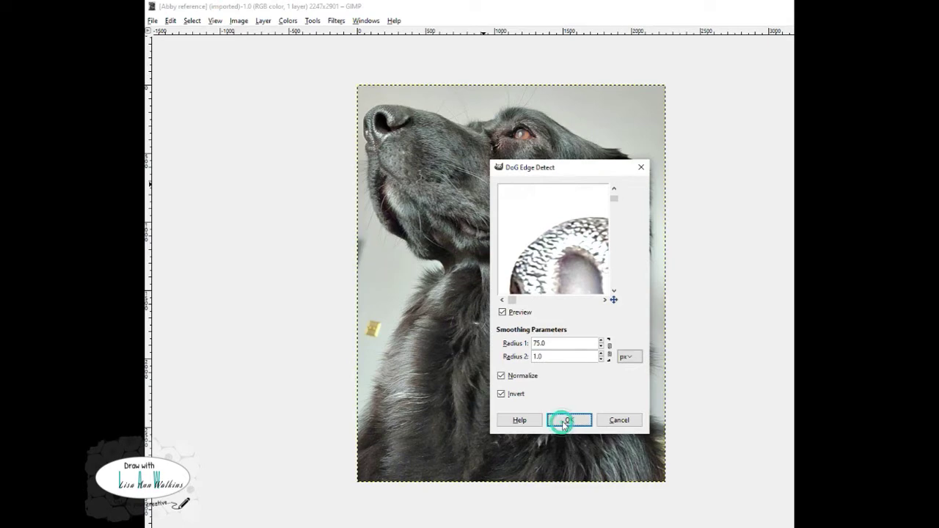
click(577, 339)
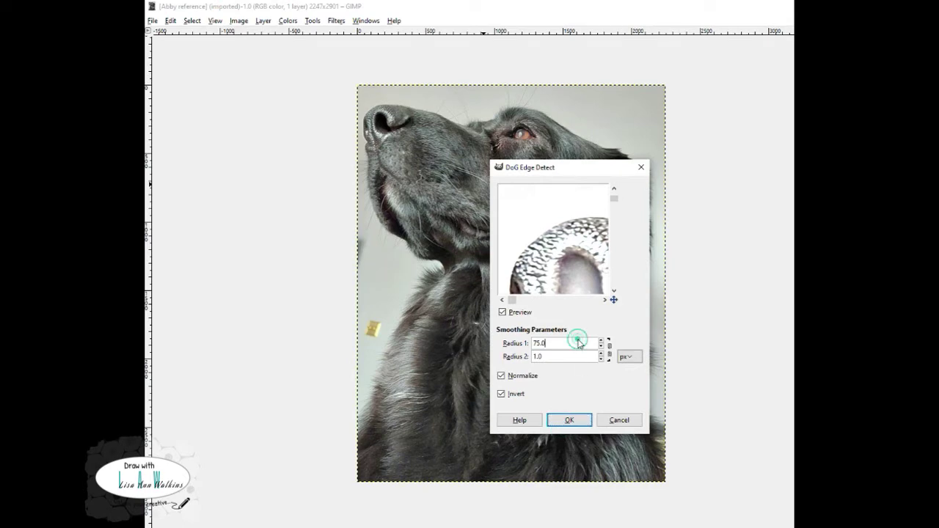
click(573, 421)
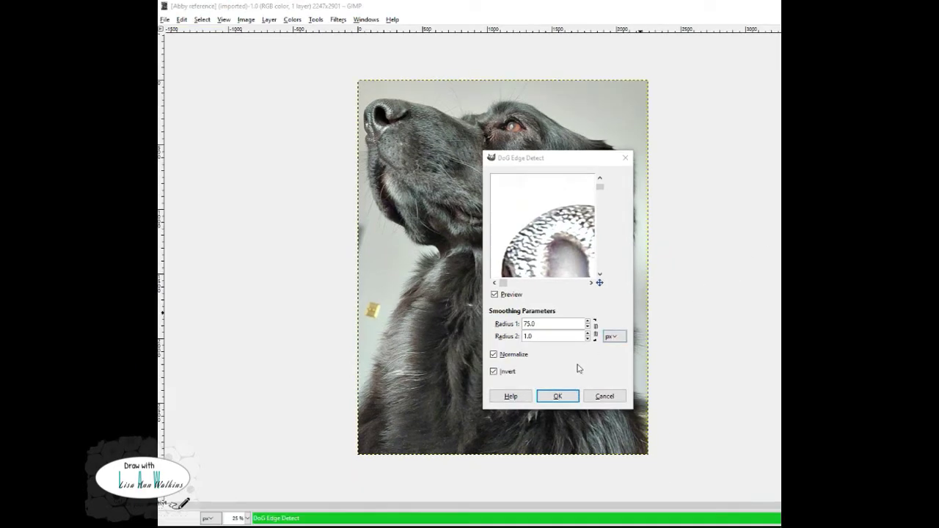
click(552, 397)
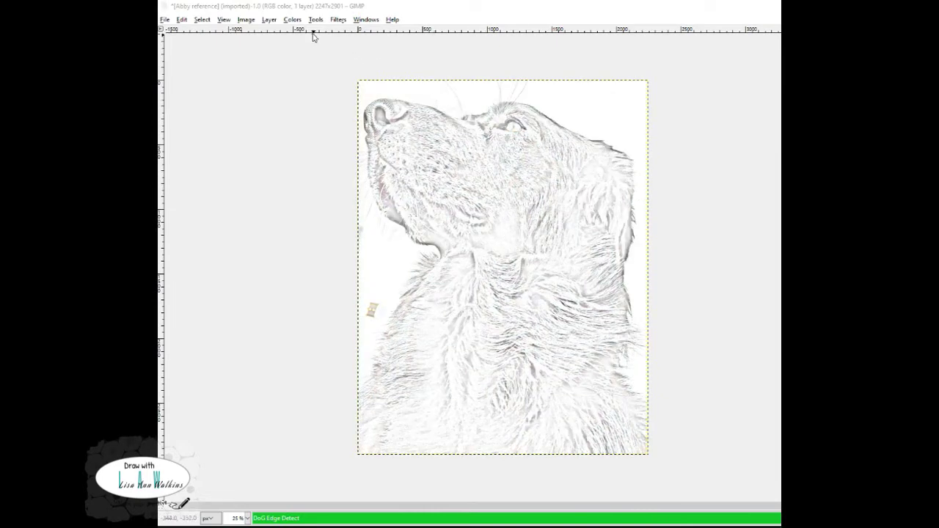
Desaturate the edge-detected dog image using the Lightness shade of gray
click(293, 20)
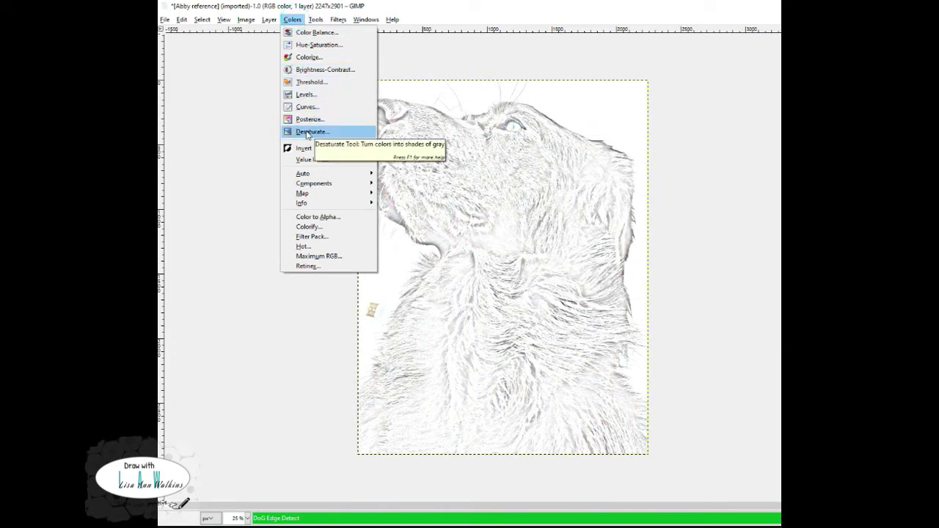
click(307, 132)
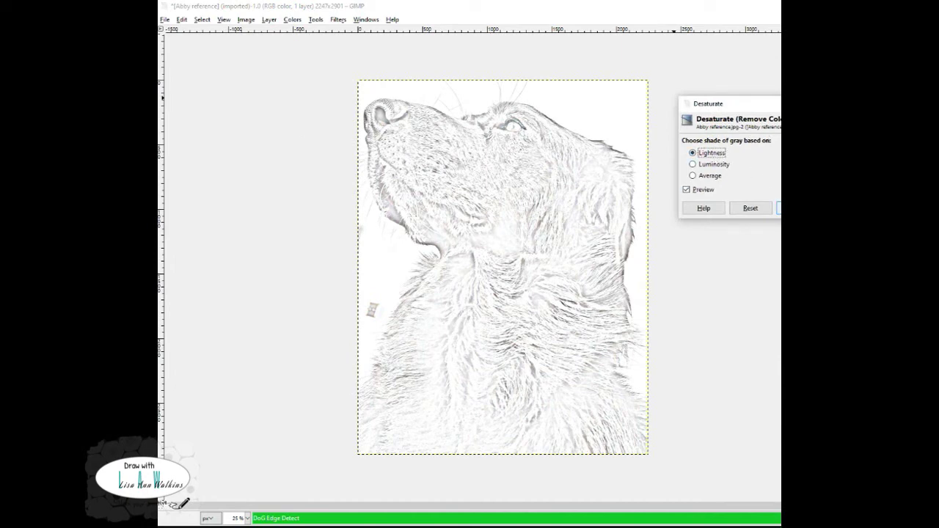
click(779, 208)
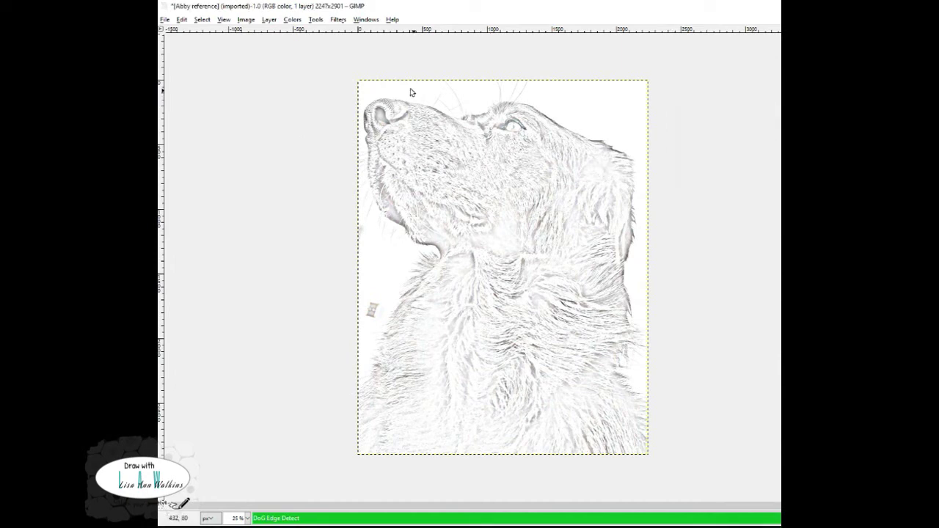
Start a Brightness-Contrast adjustment on the line image and lower the brightness to -100
click(288, 20)
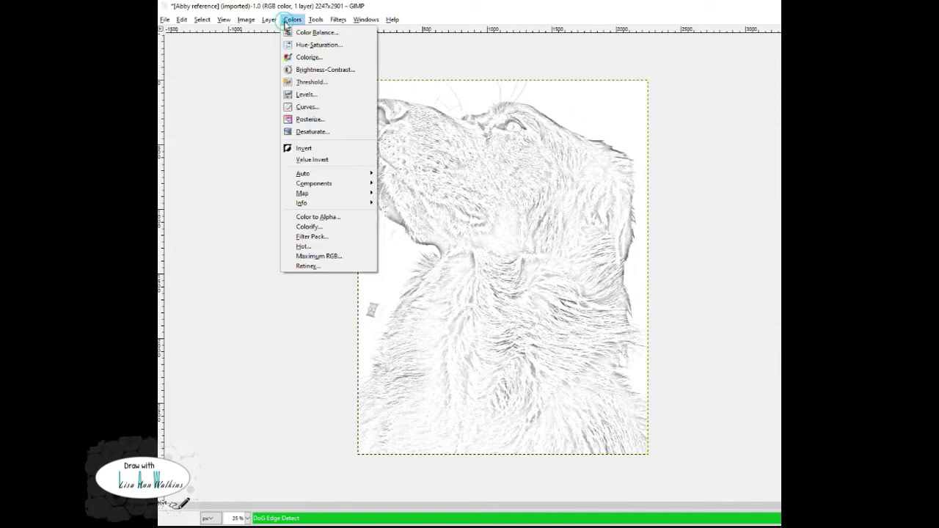
click(315, 69)
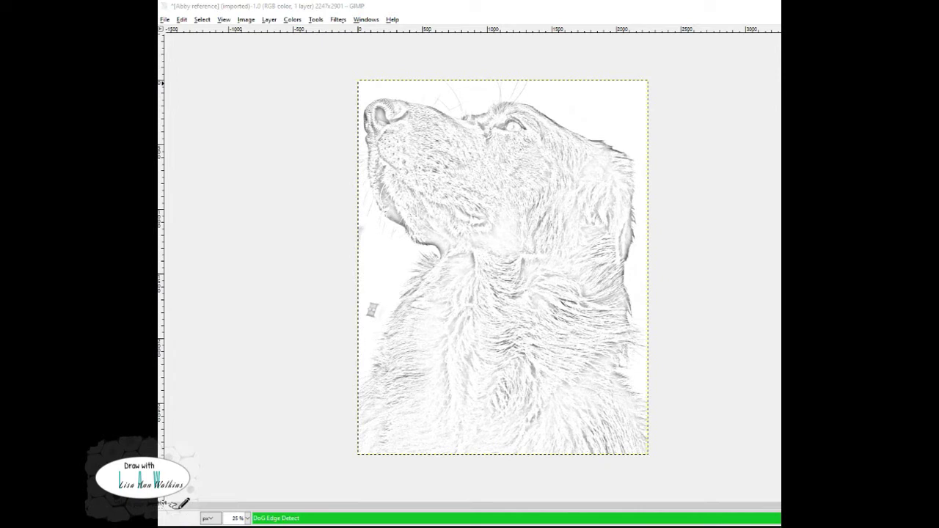
drag(790, 84, 585, 65)
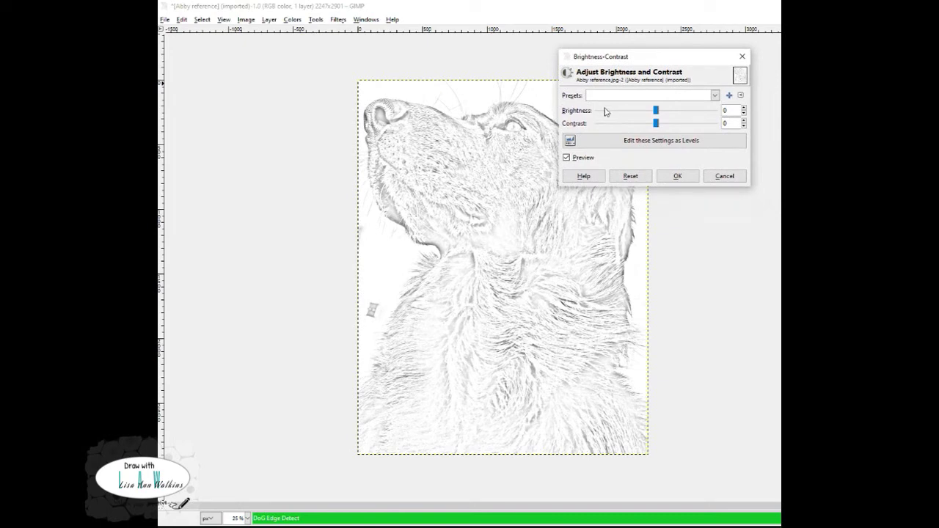
scroll(604, 112, down, 7)
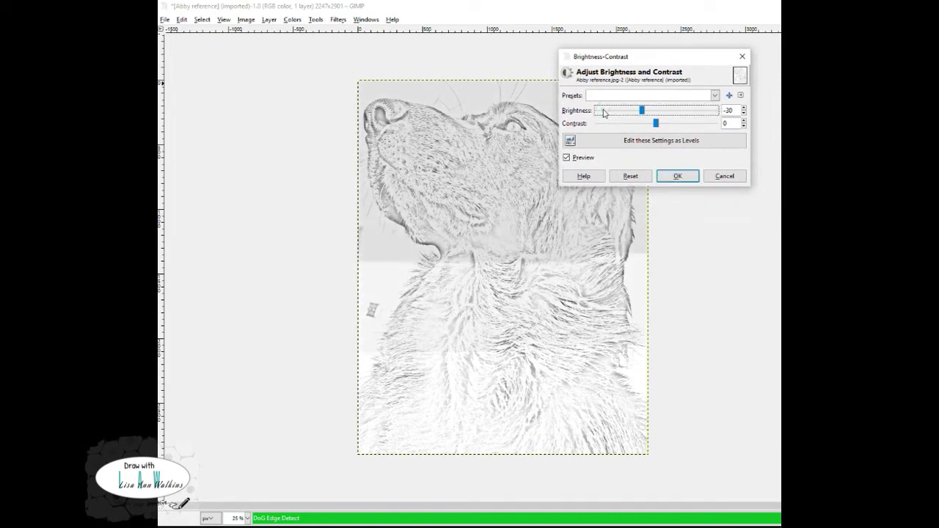
scroll(603, 112, down, 3)
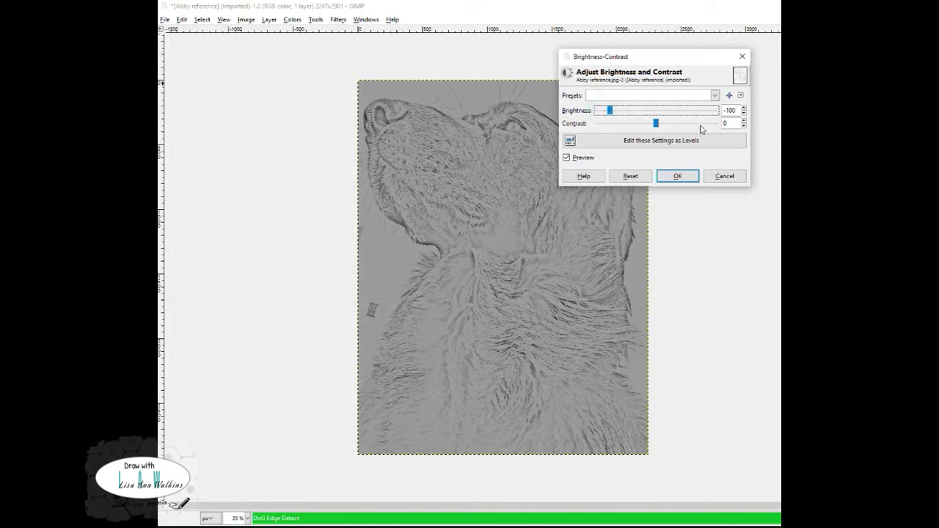
Raise the contrast to 90 and apply the Brightness-Contrast adjustment
scroll(712, 127, up, 5)
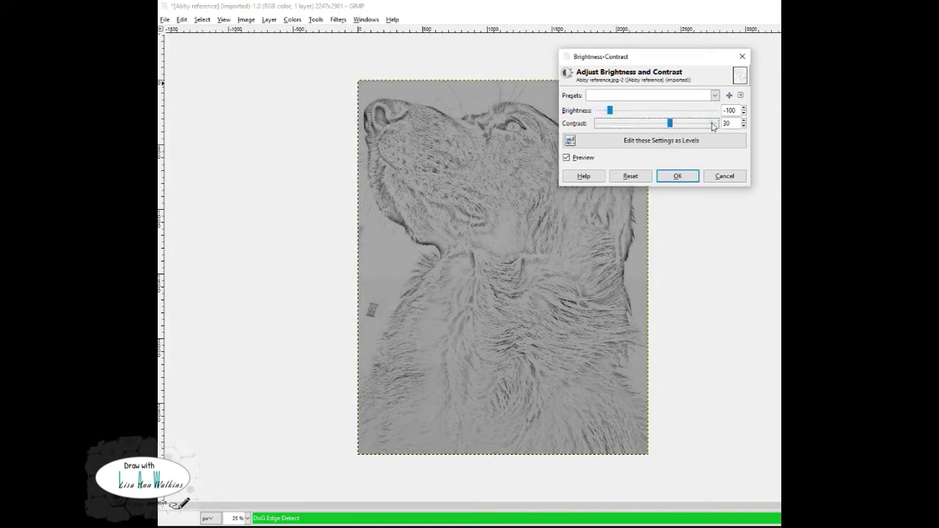
scroll(711, 126, up, 3)
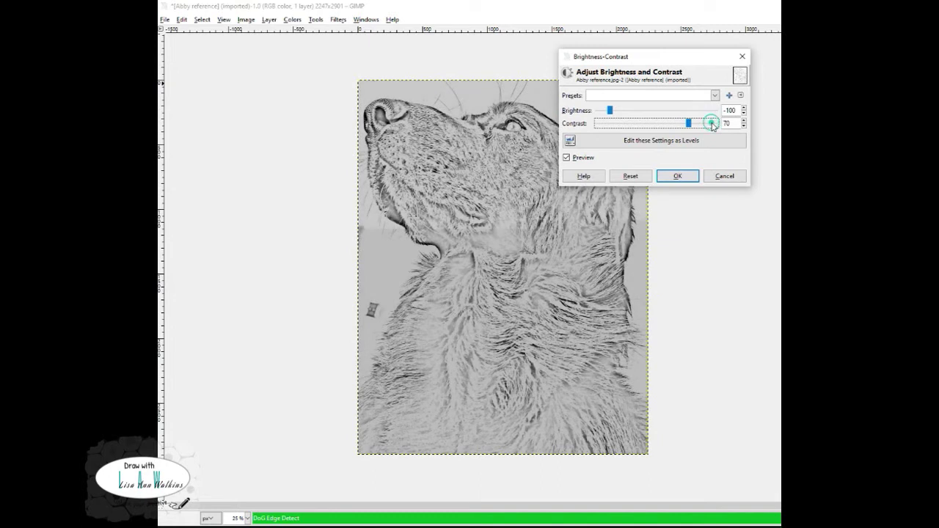
scroll(711, 127, up, 1)
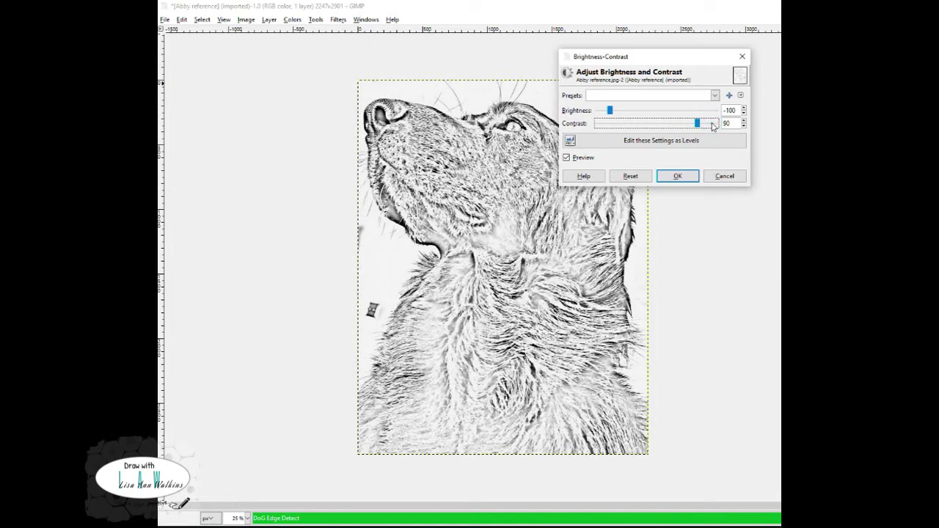
click(678, 176)
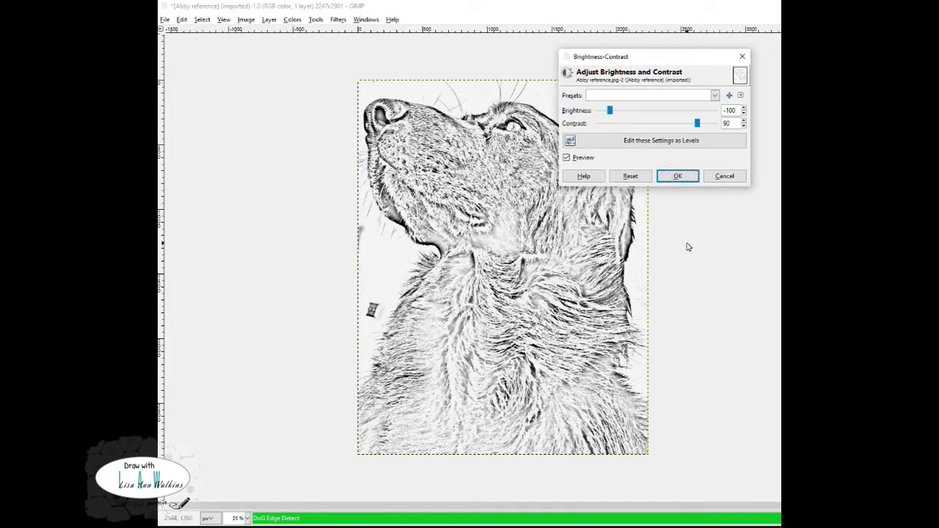
click(679, 176)
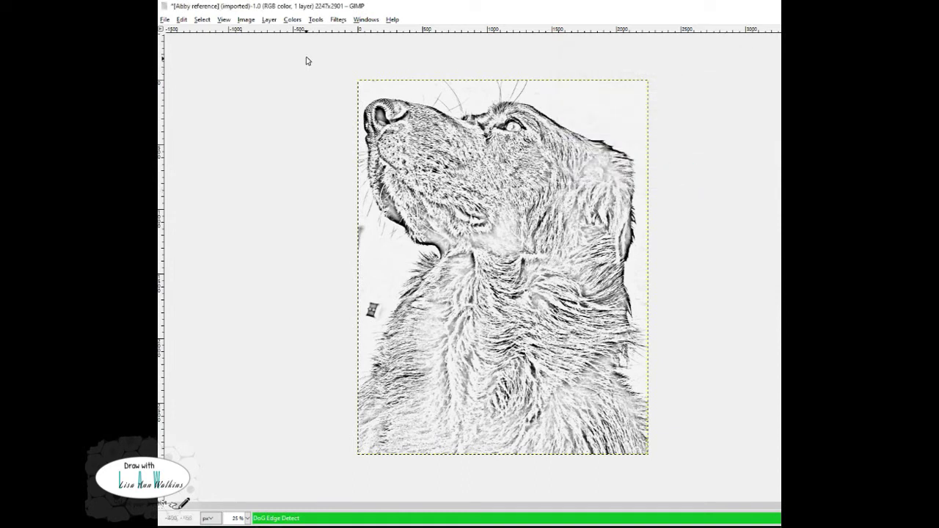
Darken the midtones of the line image slightly with a Levels adjustment on the Value channel and apply it
click(296, 21)
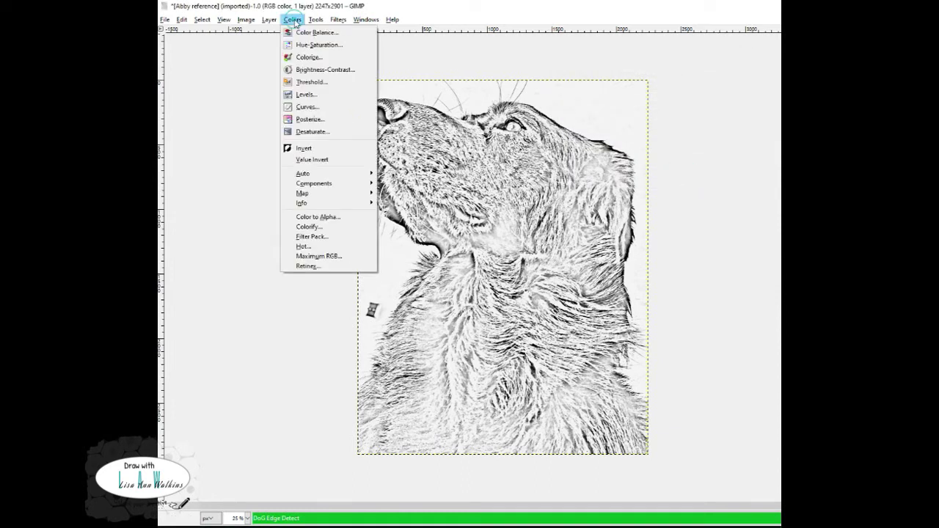
click(304, 95)
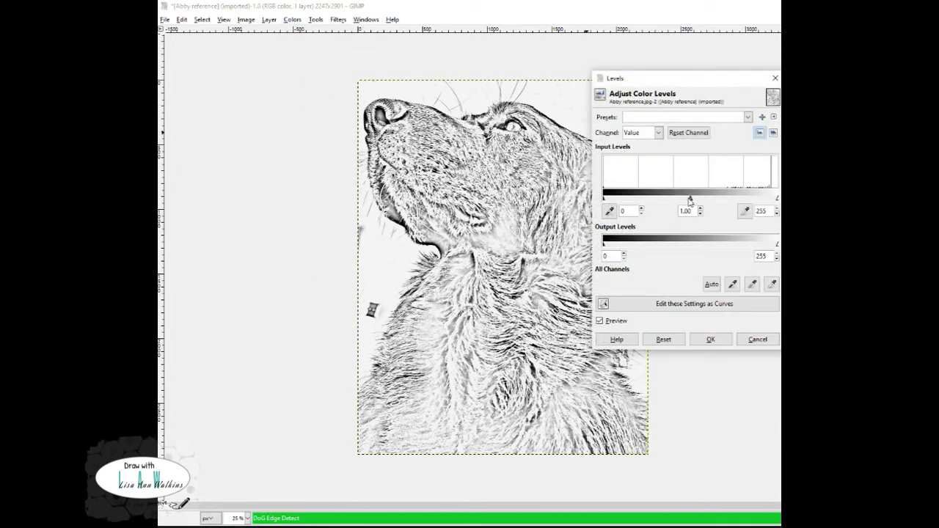
mouse_move(693, 204)
mouse_down()
mouse_move(712, 202)
mouse_move(669, 203)
mouse_move(738, 204)
mouse_move(708, 199)
mouse_up()
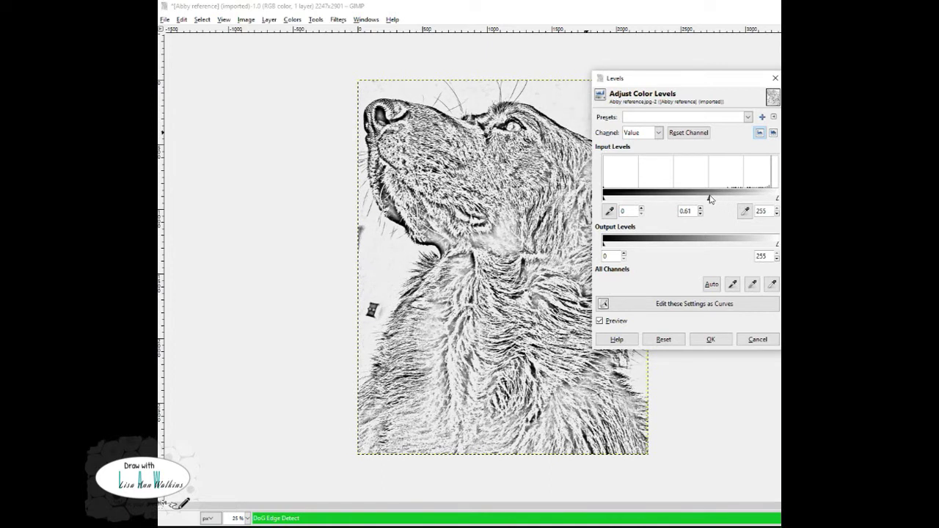
drag(711, 199, 706, 200)
click(710, 340)
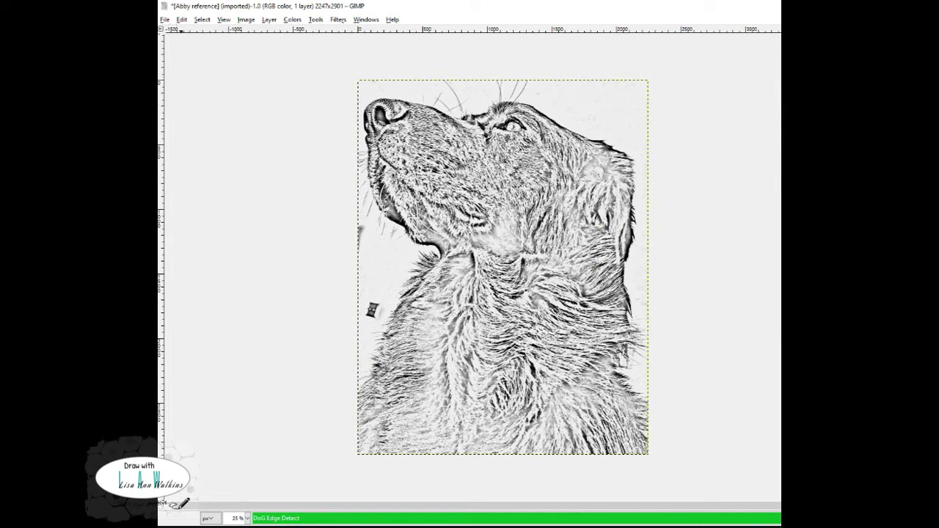
Export the line image to the Abby folder as Abby LINE ART.jpg with JPEG quality 94
click(166, 20)
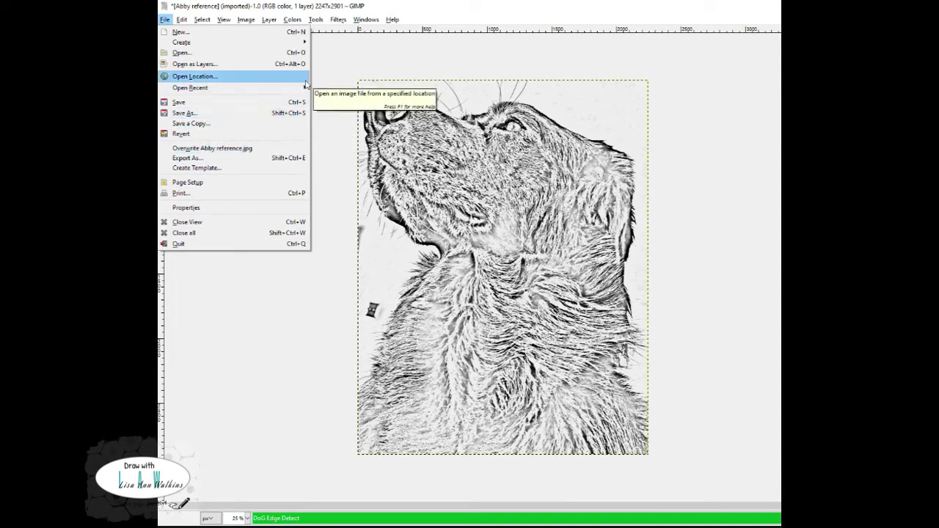
click(187, 157)
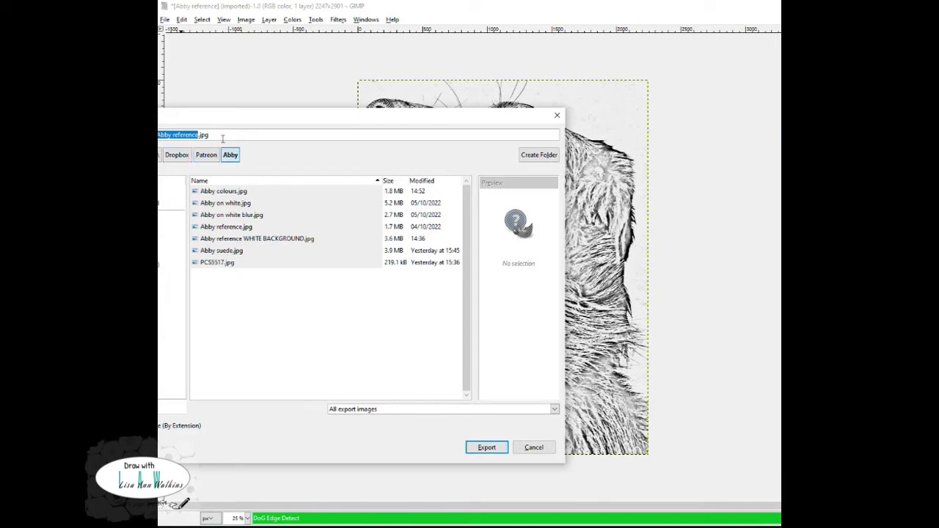
click(198, 134)
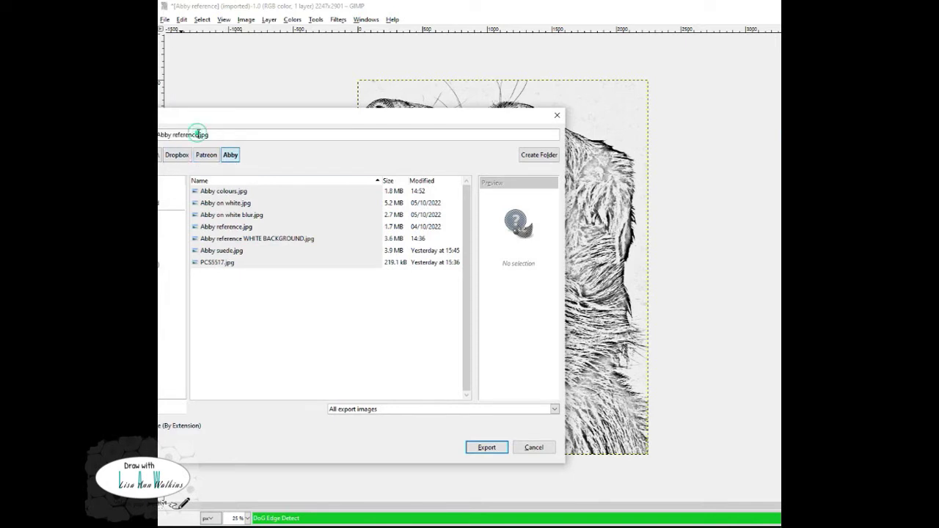
key(BackSpace)
key(BackSpace)
key(BackSpace)
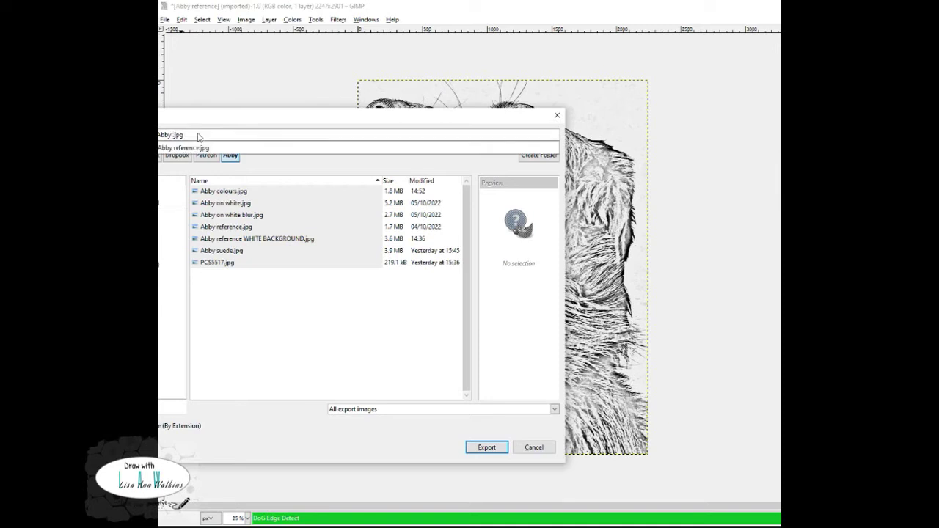
text(LINE ART)
click(483, 449)
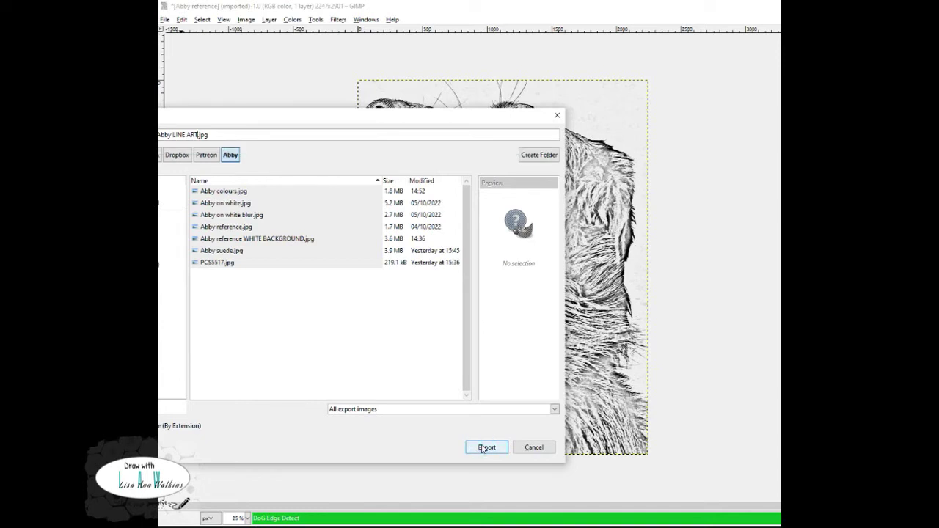
click(484, 448)
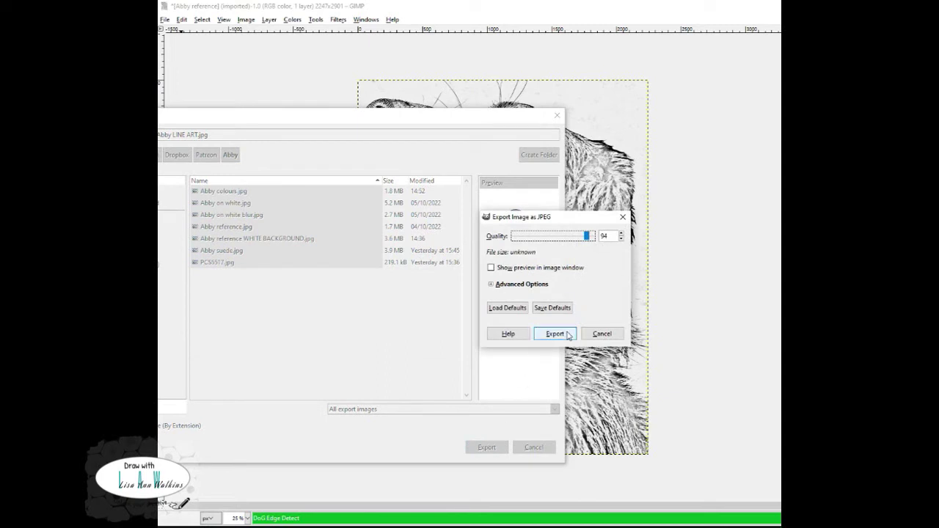
click(555, 333)
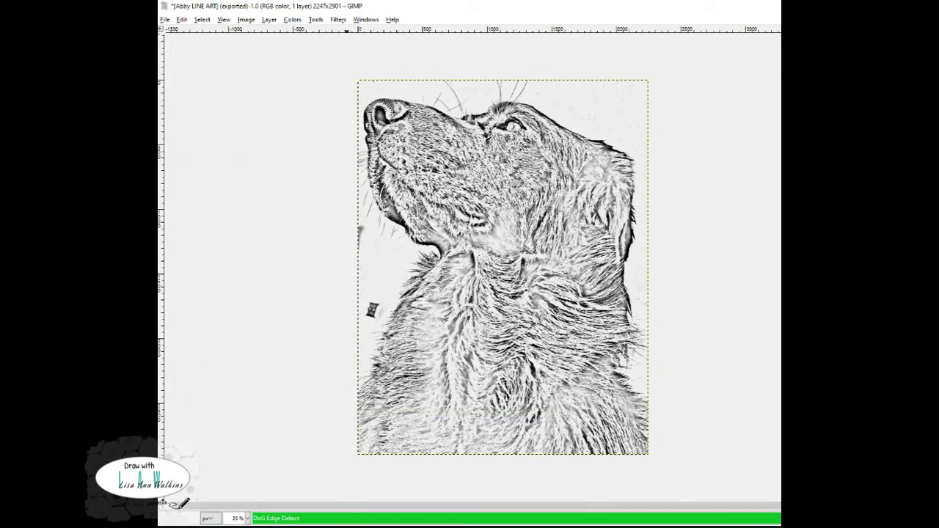
Switch to the Abby folder in File Explorer, check the exported line art thumbnail and view Abby suede.jpg
mouse_move(353, 525)
click(362, 498)
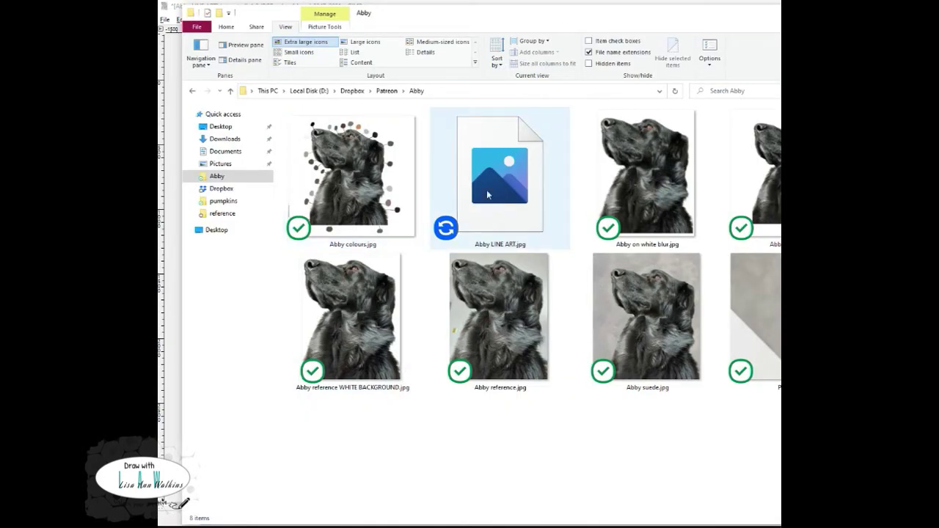
mouse_move(486, 190)
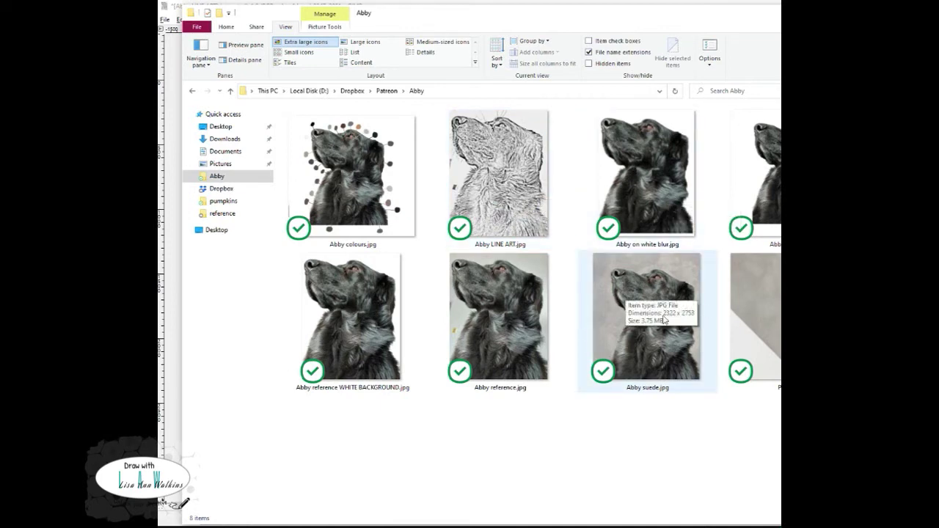
click(616, 302)
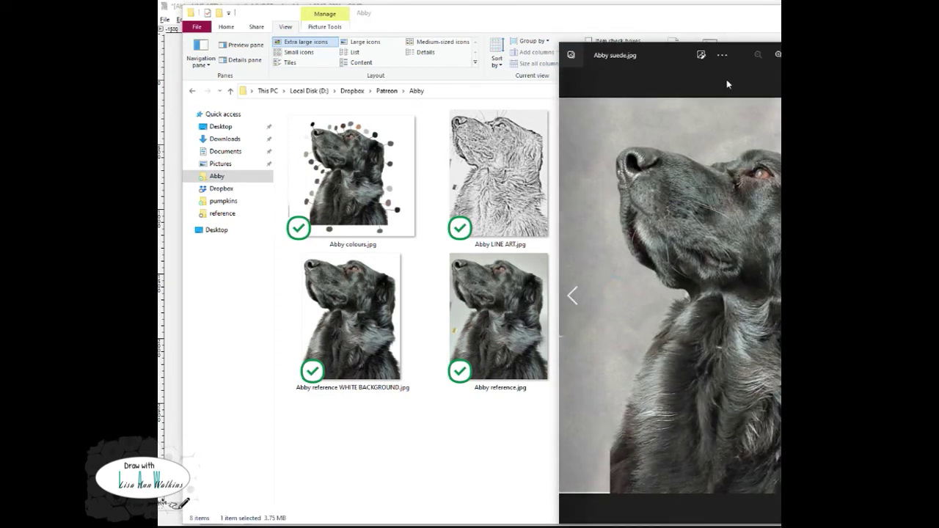
drag(680, 46, 554, 37)
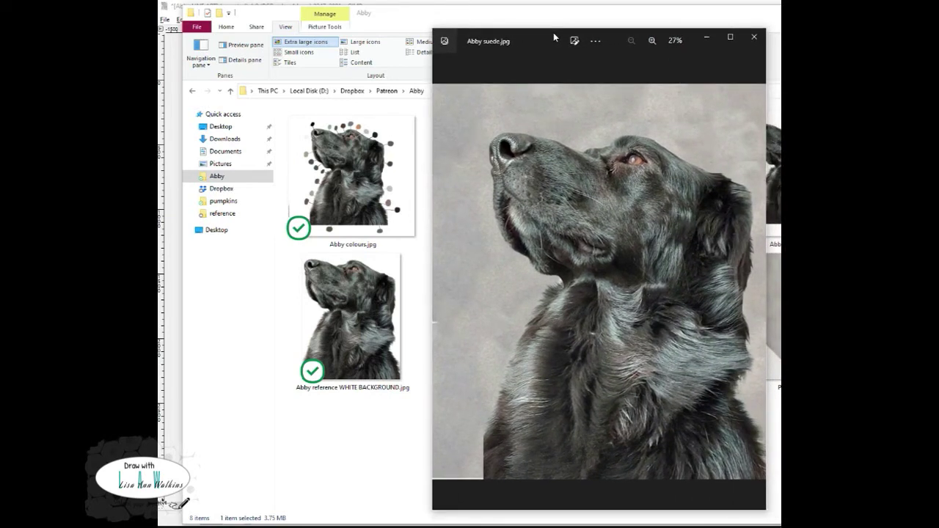
click(753, 36)
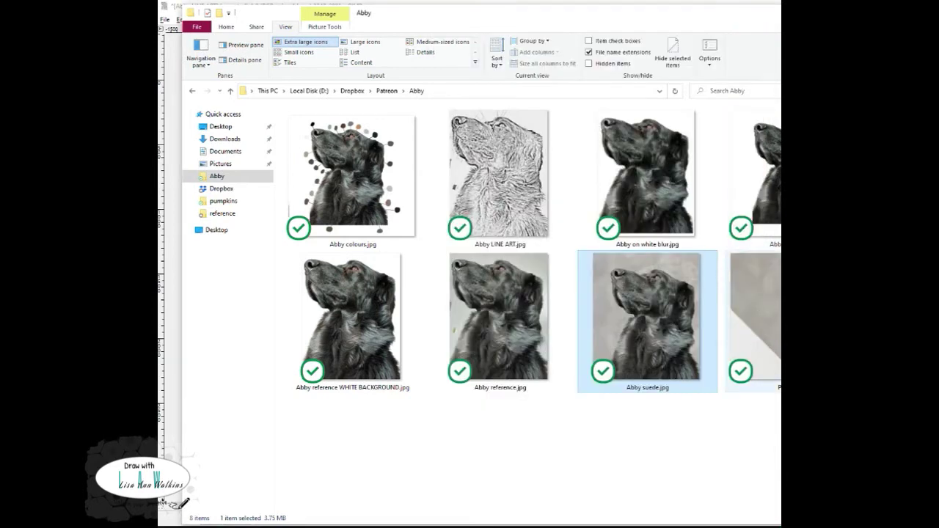
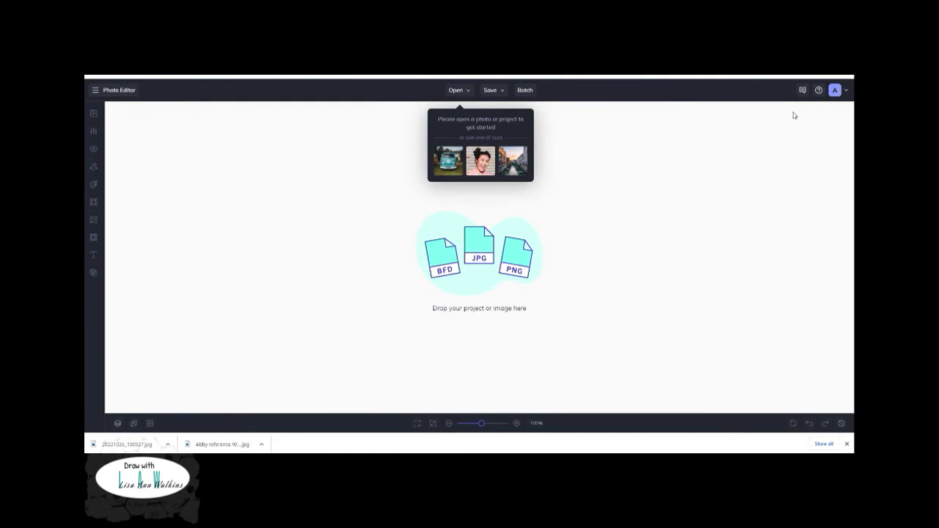
Open the grey suede texture photo from the computer in the BeFunky Photo Editor
click(468, 92)
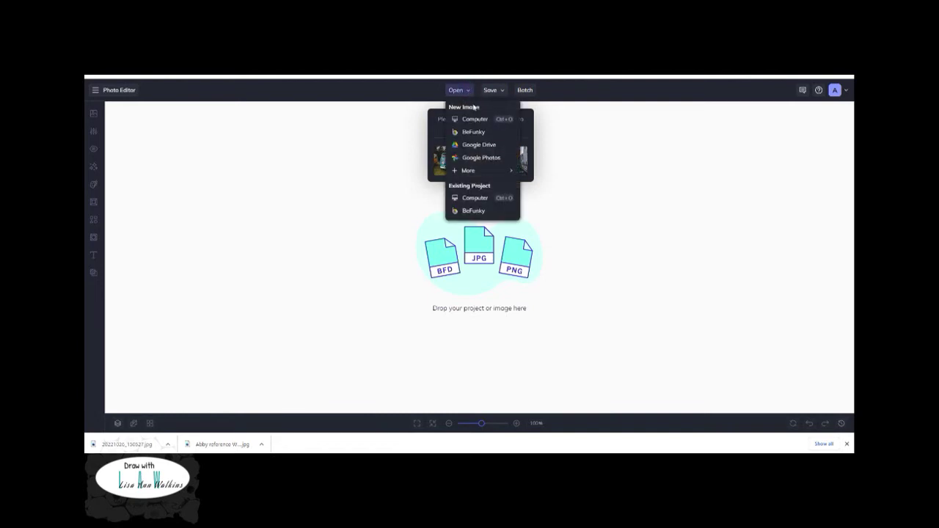
click(474, 120)
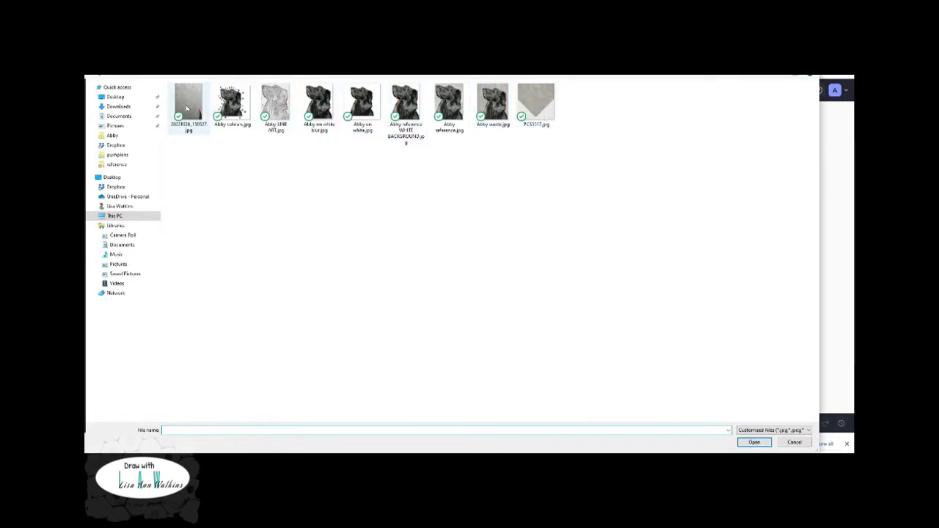
double_click(187, 108)
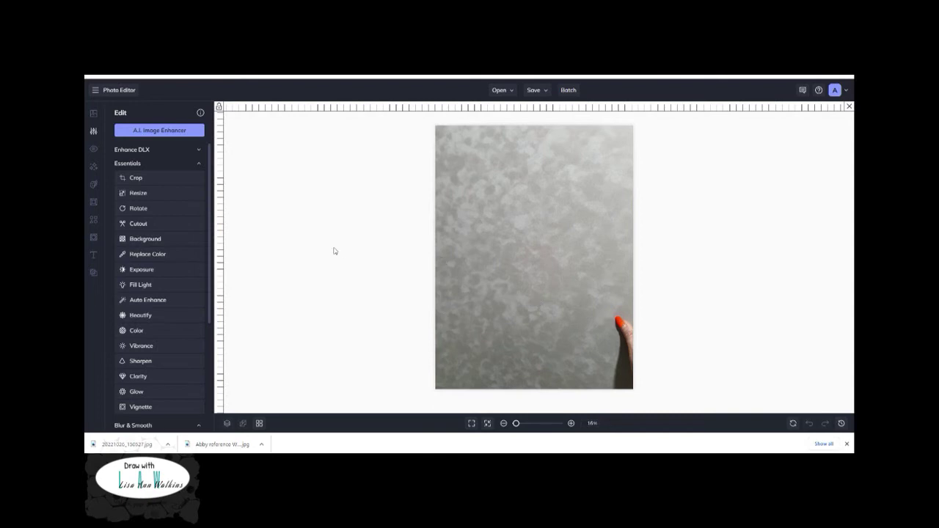
click(138, 208)
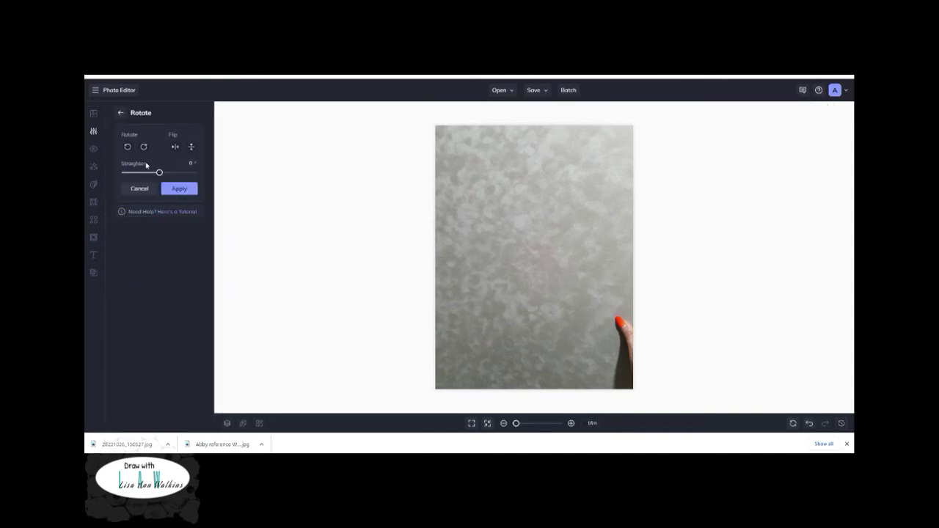
click(143, 148)
click(143, 148)
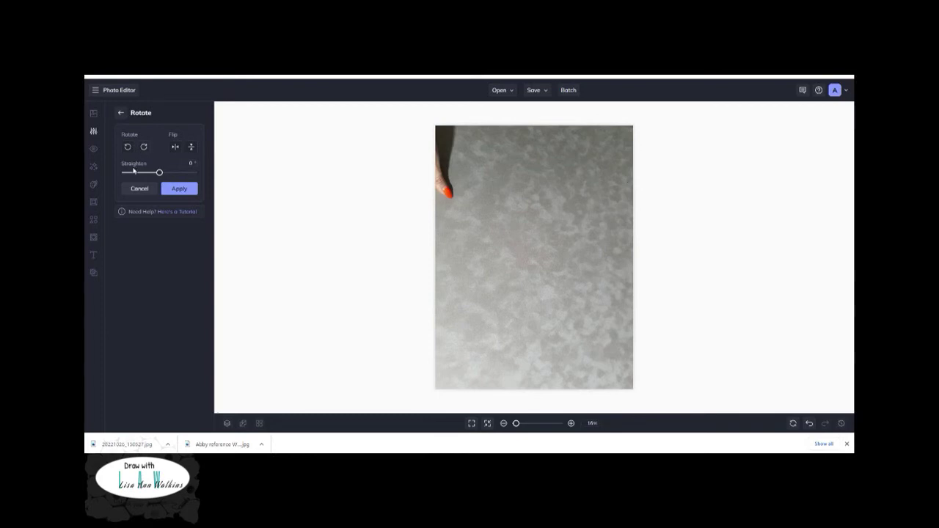
click(127, 148)
click(127, 148)
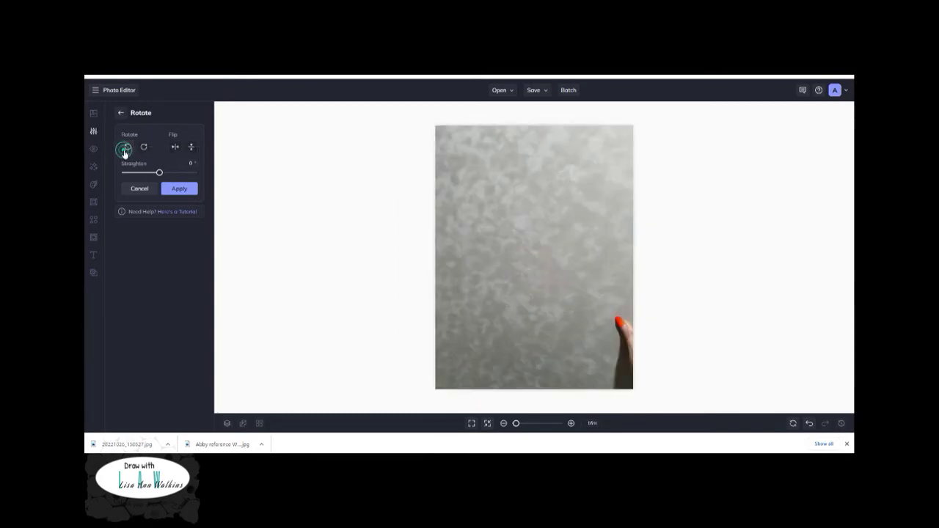
click(139, 190)
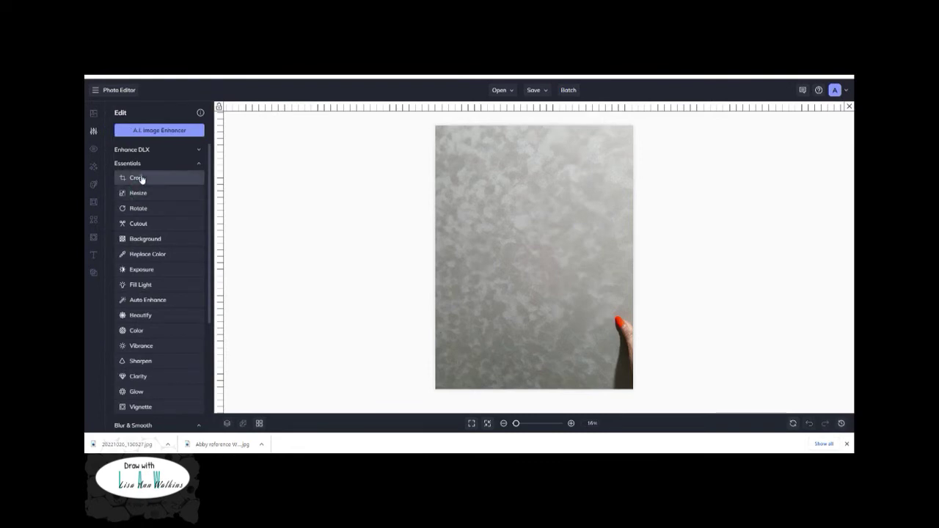
Crop the suede photo in Freeform to about 2580 by 3444 px, excluding the finger and shadow, and apply
click(138, 177)
drag(482, 205, 468, 222)
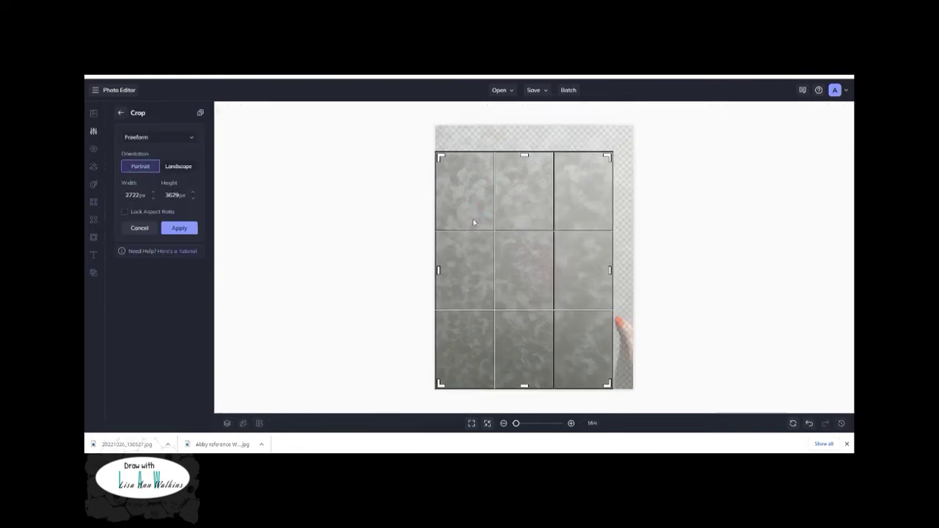
drag(608, 156, 599, 173)
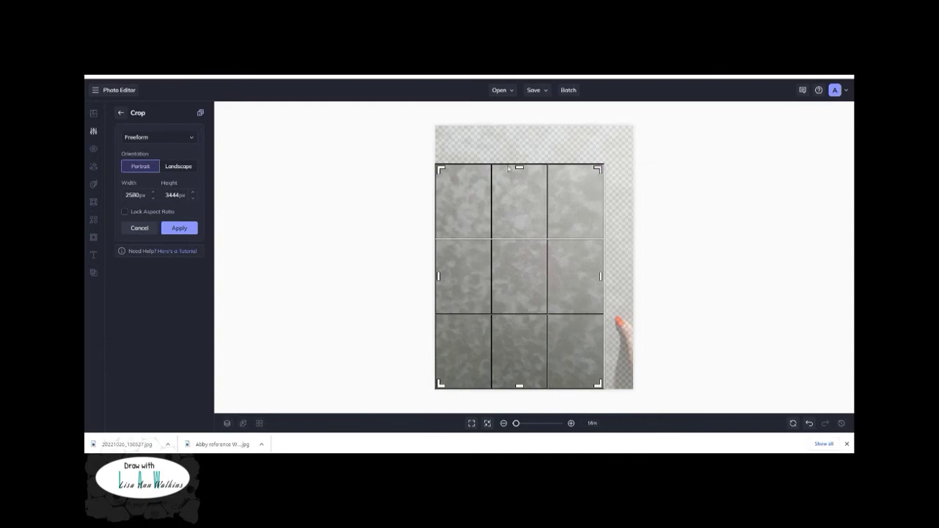
click(192, 231)
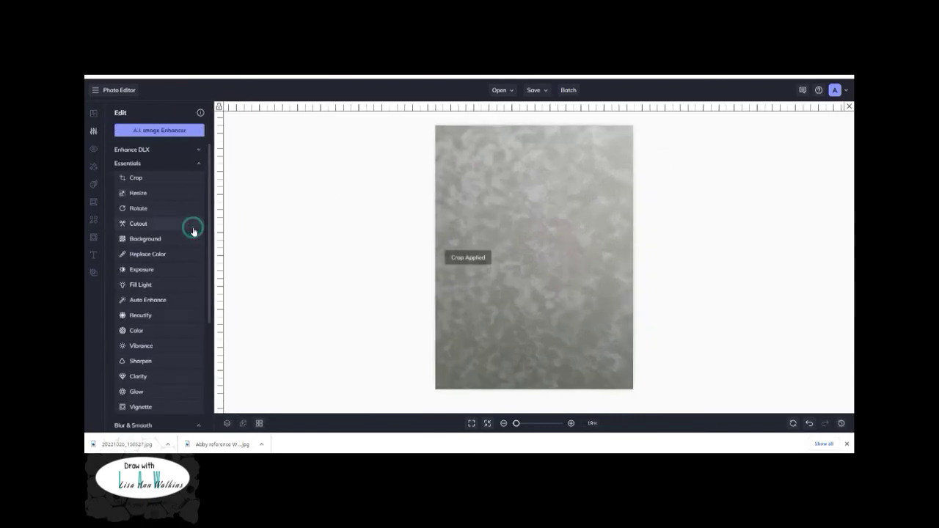
Find the existing transparent black dog cutout in the Image Manager and add it as a layer over the suede background
click(94, 113)
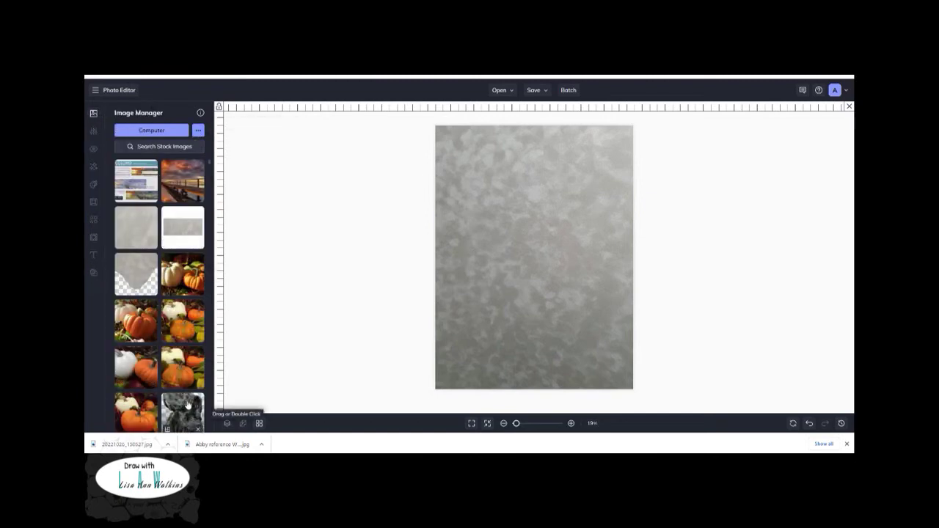
scroll(209, 164, down, 15)
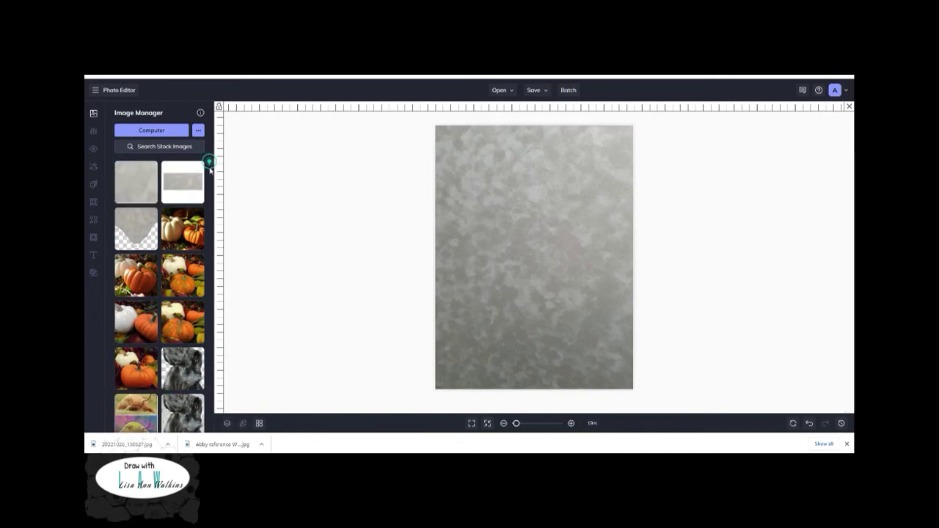
scroll(210, 169, down, 3)
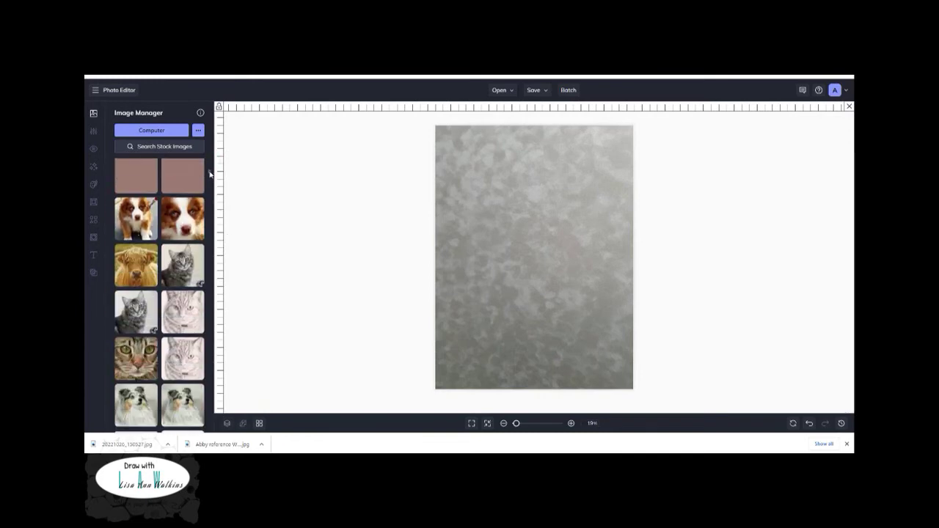
scroll(209, 167, up, 8)
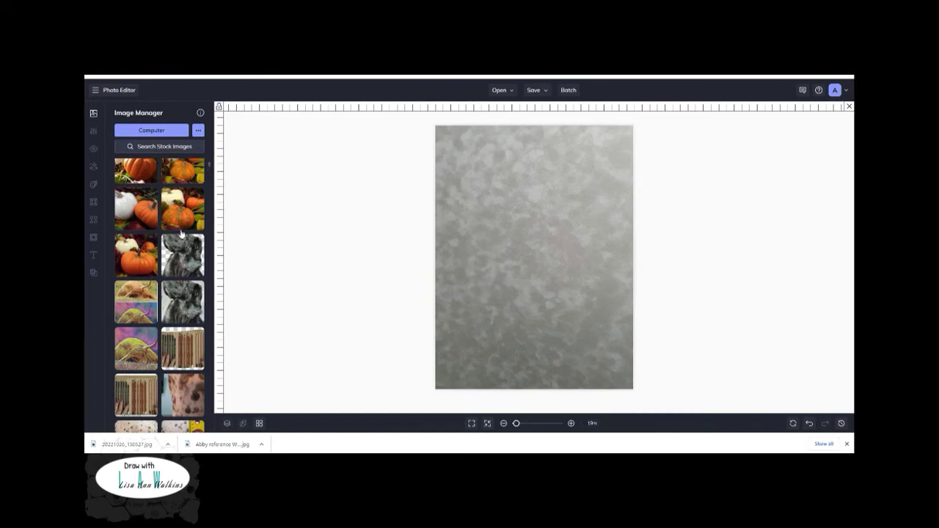
right_click(177, 251)
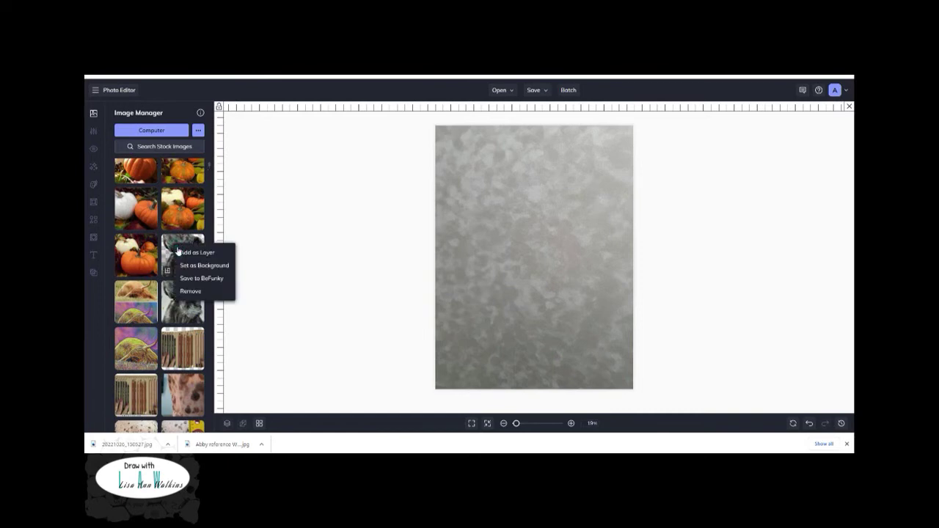
click(187, 253)
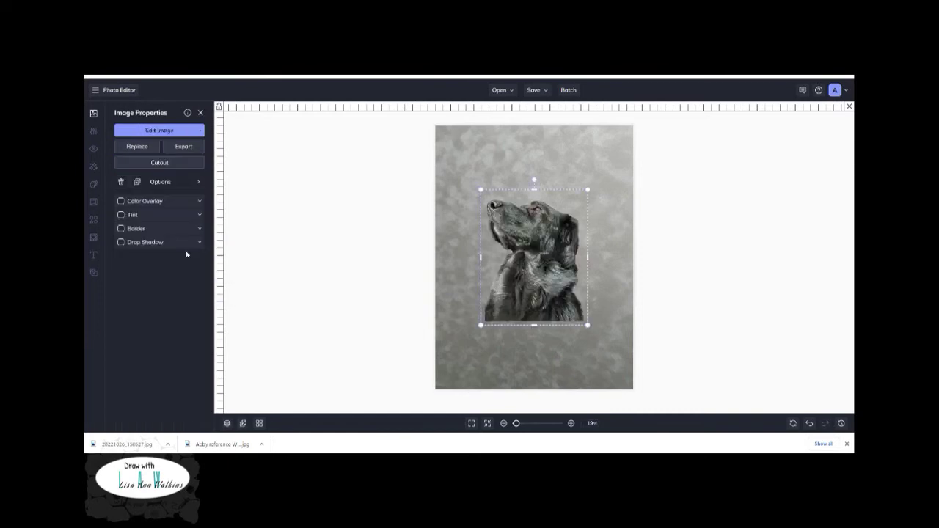
Enlarge the dog cutout layer to cover most of the suede background and remove the layer again
drag(480, 190, 446, 146)
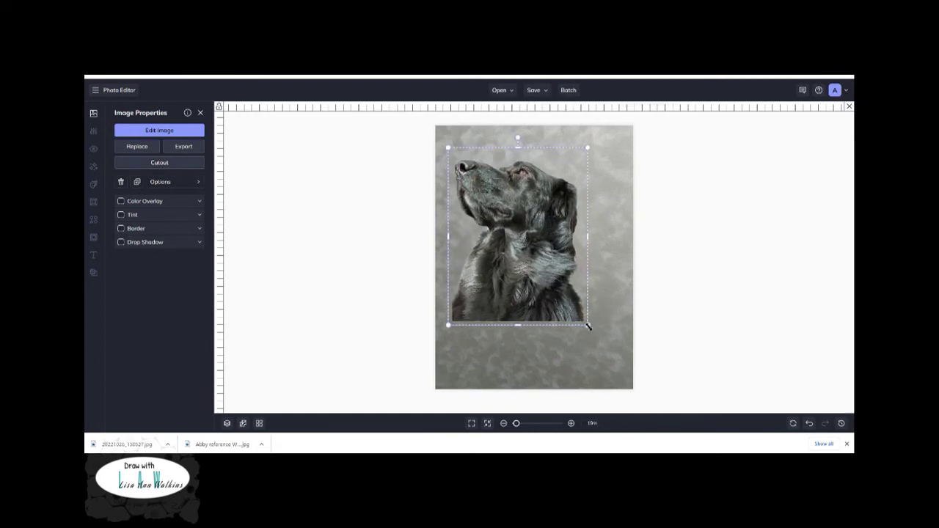
drag(587, 327, 617, 363)
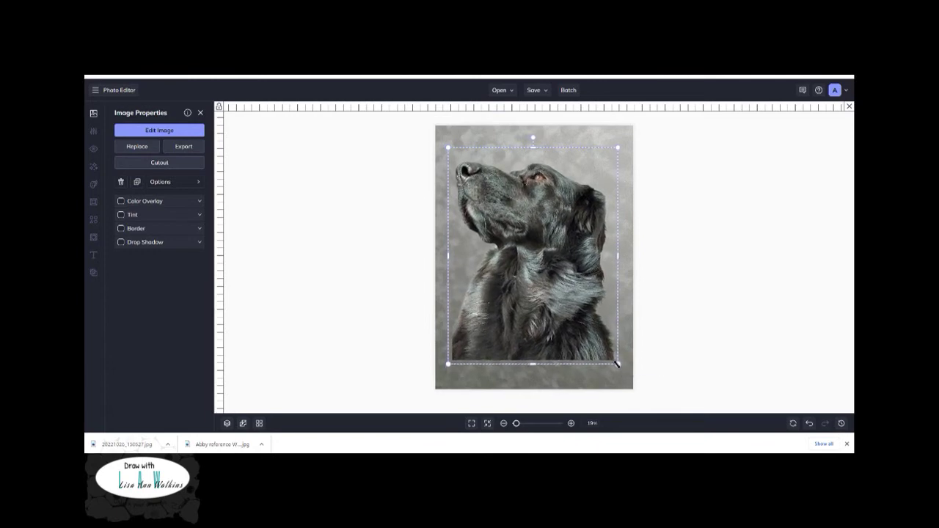
click(577, 294)
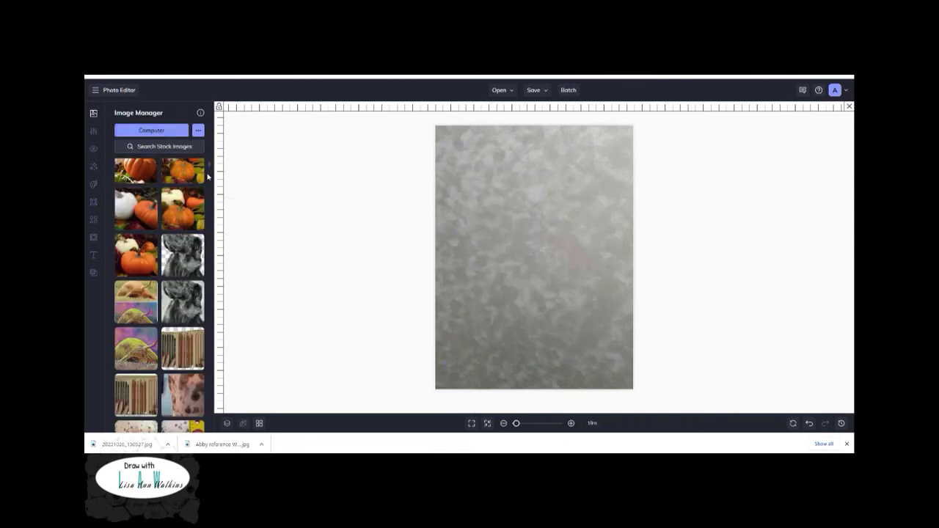
Import Abby reference WHITE BACKGROUND.jpg from the computer and add it as a layer over the suede background
drag(211, 167, 210, 154)
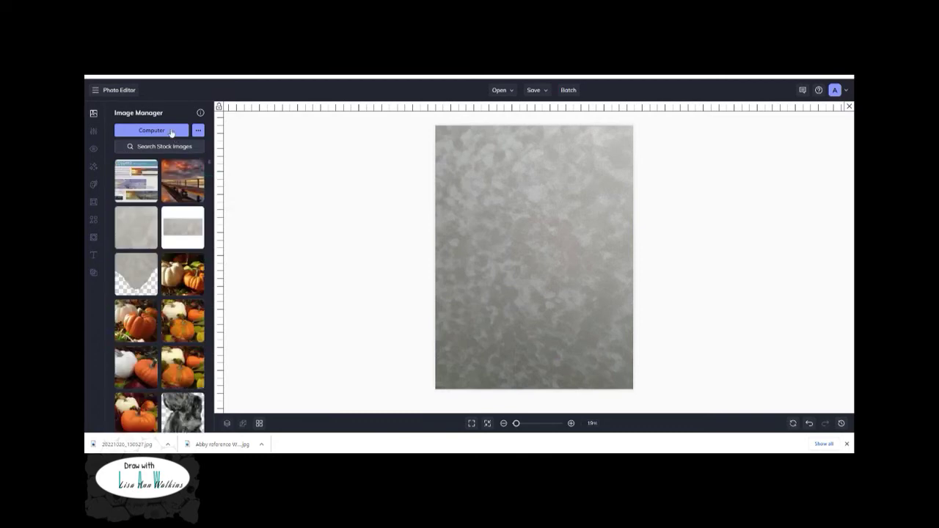
click(168, 129)
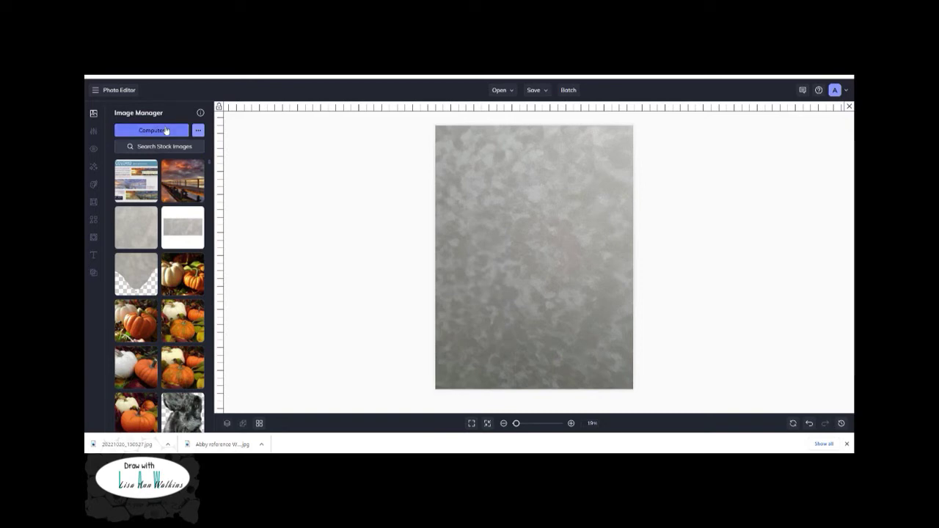
click(166, 129)
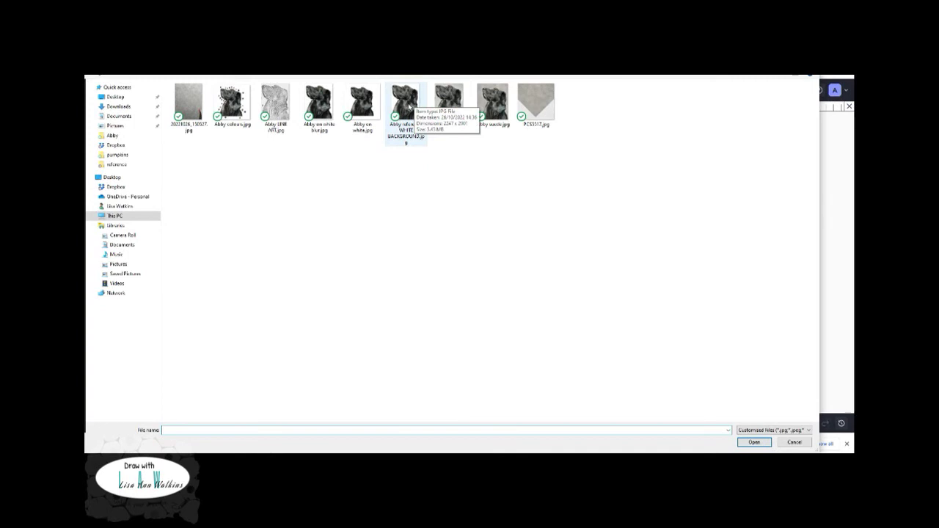
double_click(408, 105)
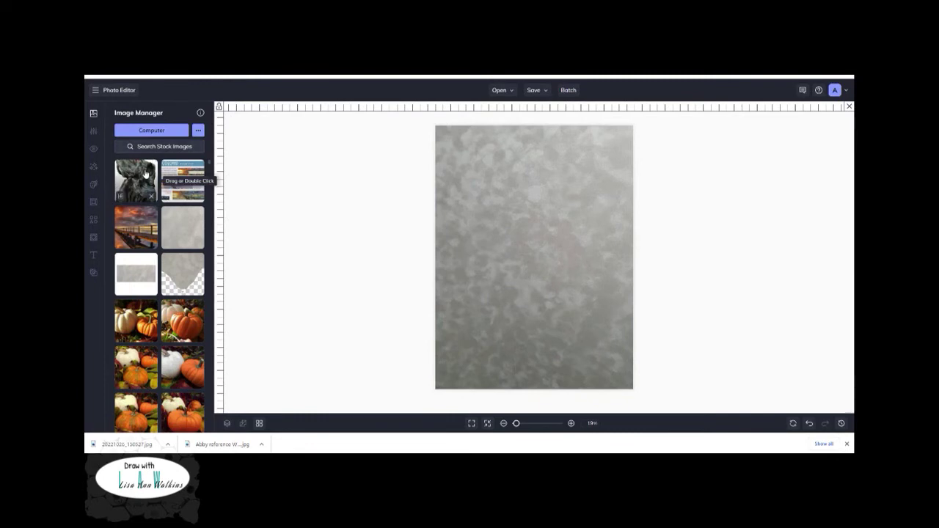
right_click(146, 170)
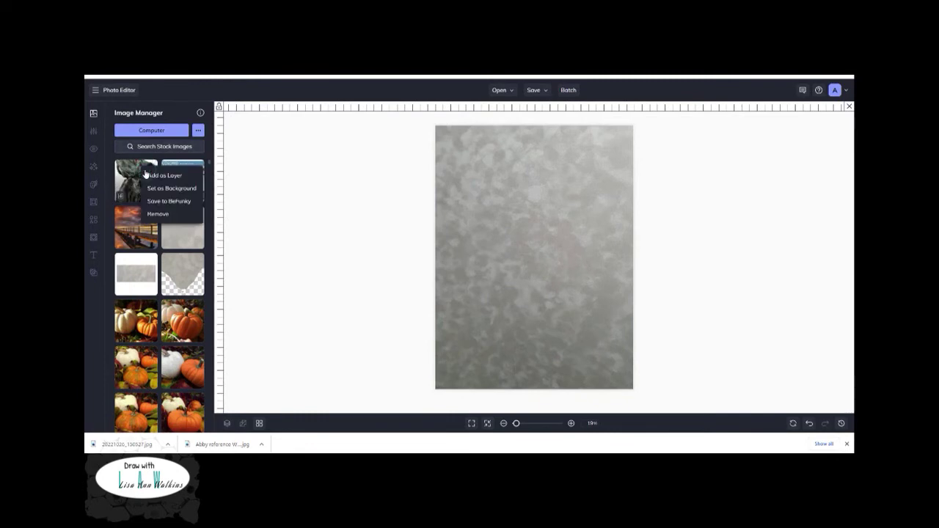
click(163, 175)
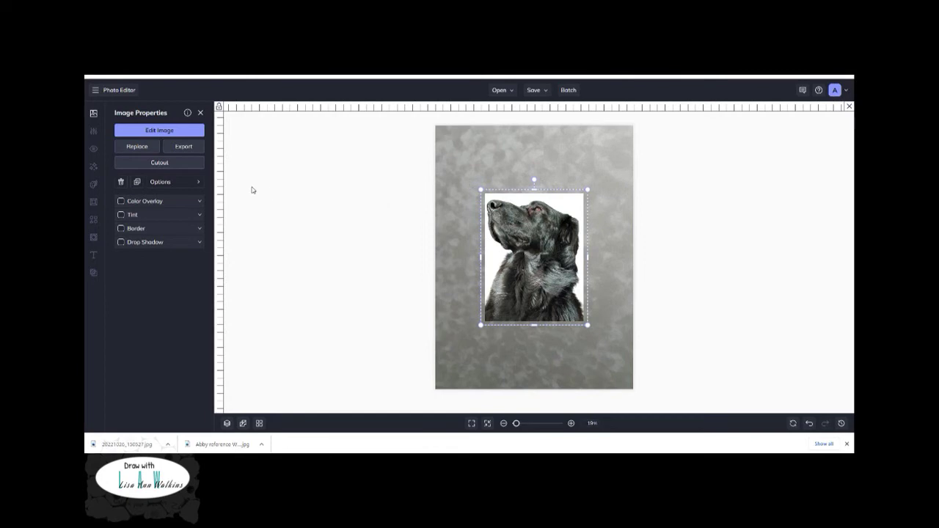
Remove the white background from the dog layer with Cutout and apply it without trimming or exporting as a layer
click(158, 164)
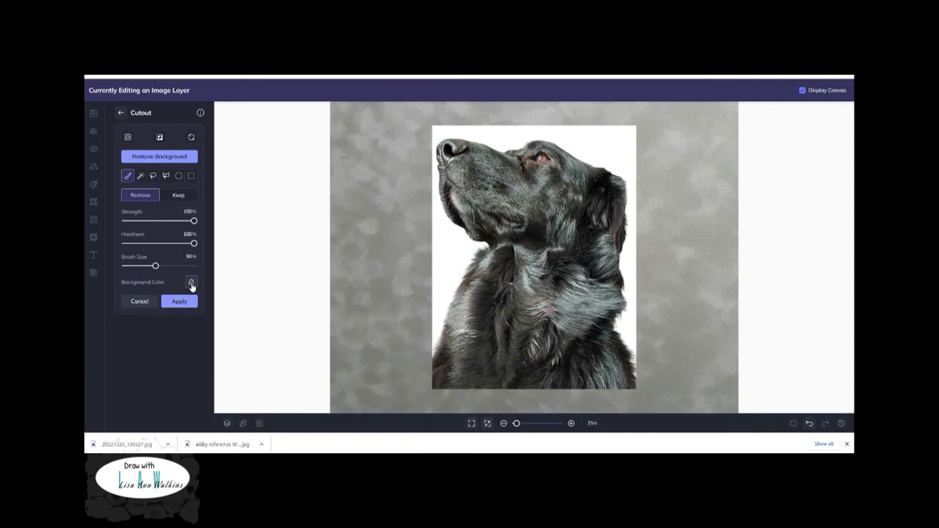
click(169, 157)
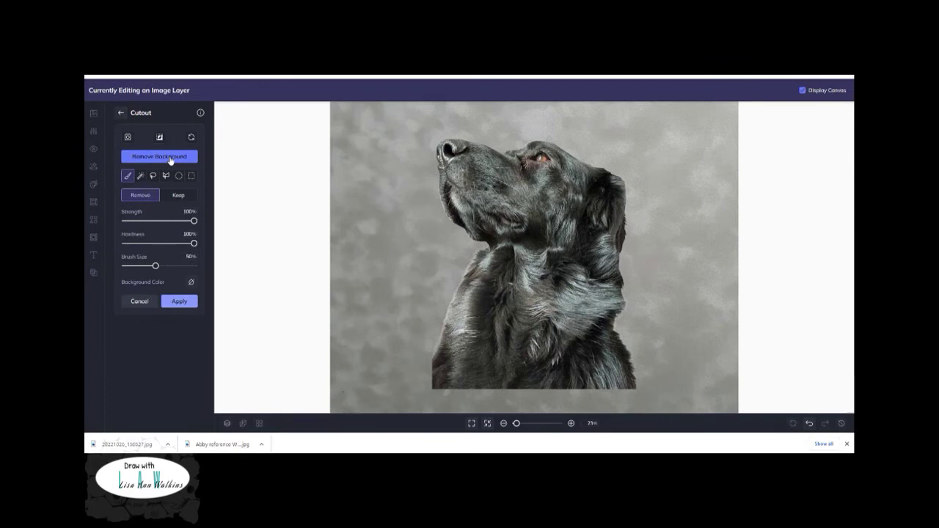
click(179, 301)
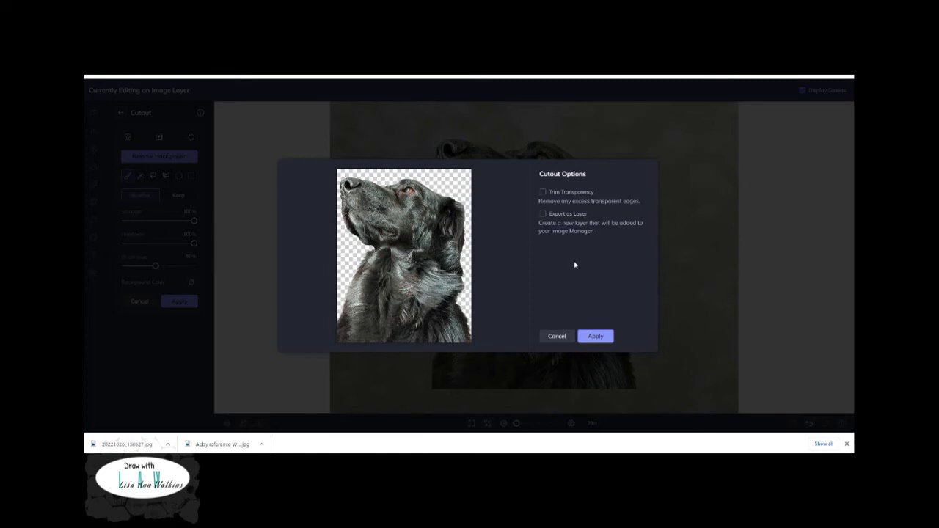
click(594, 336)
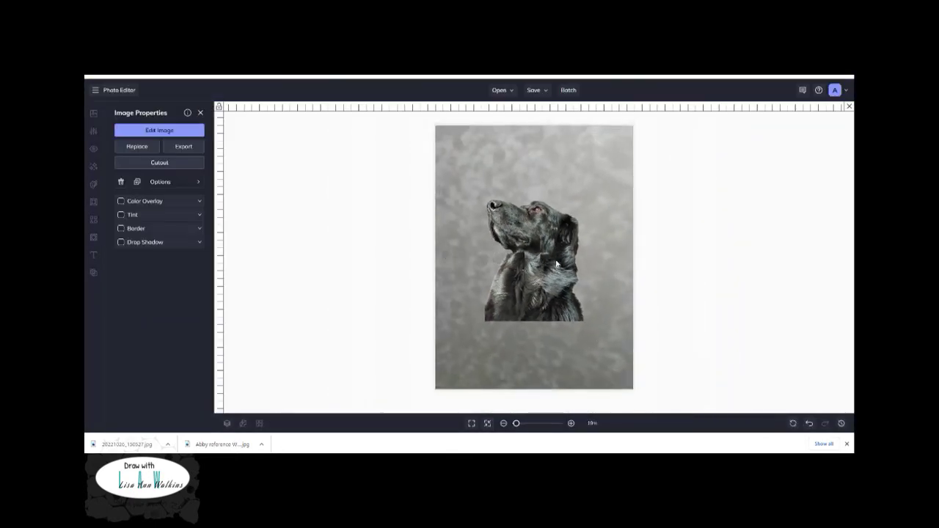
Enlarge the dog layer to nearly fill the suede background and shift it down so its base meets the lower edge
click(556, 262)
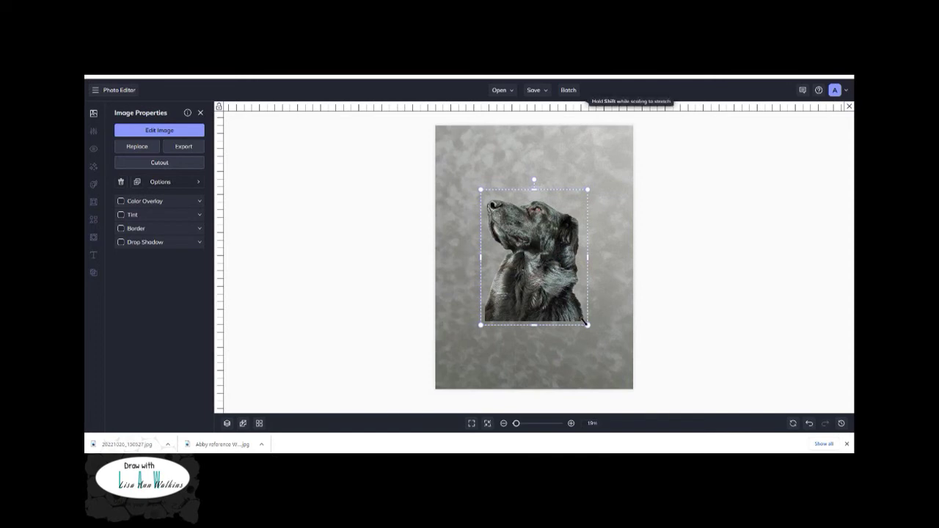
drag(587, 323, 619, 404)
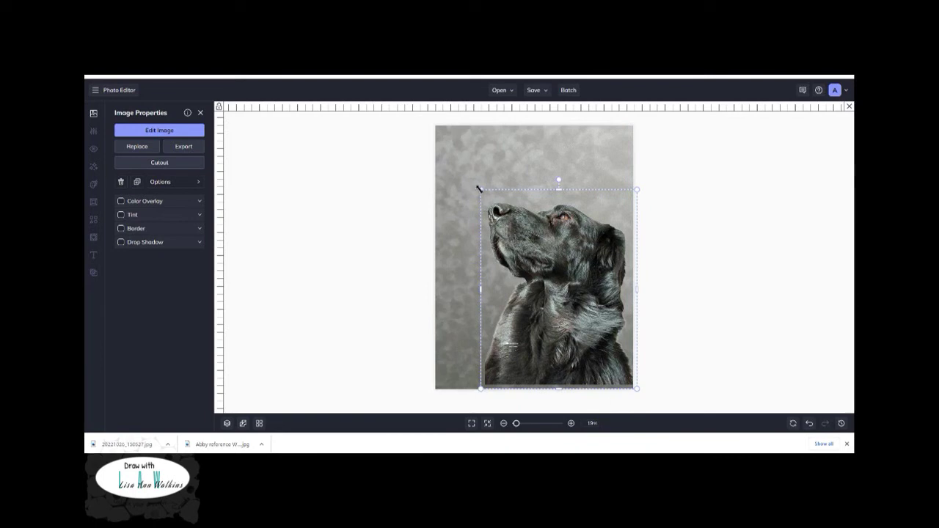
drag(480, 189, 449, 151)
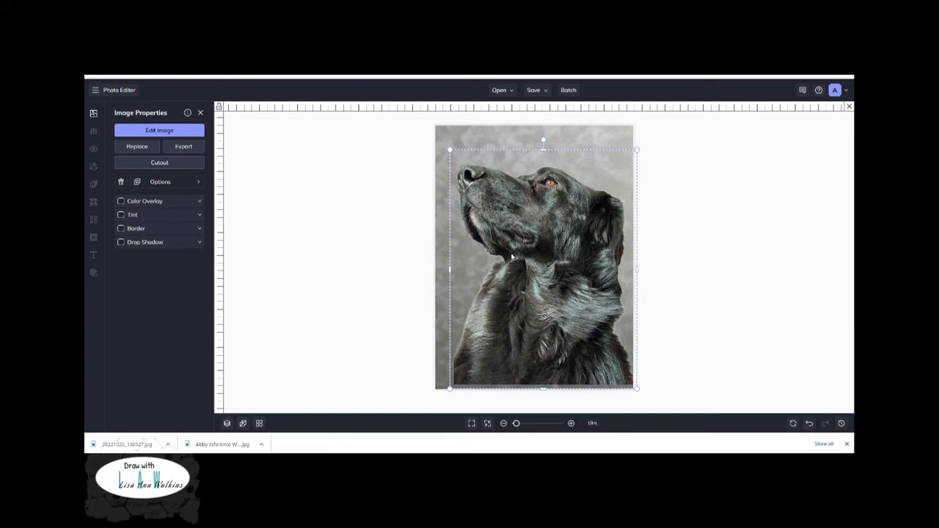
drag(512, 255, 514, 258)
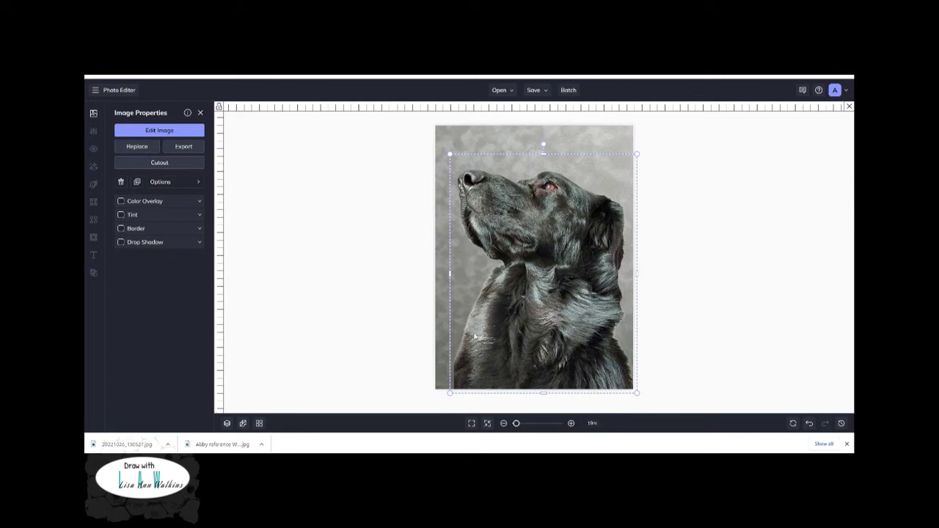
click(484, 145)
Rotate the suede background 90° clockwise into landscape orientation and apply the rotation
click(93, 132)
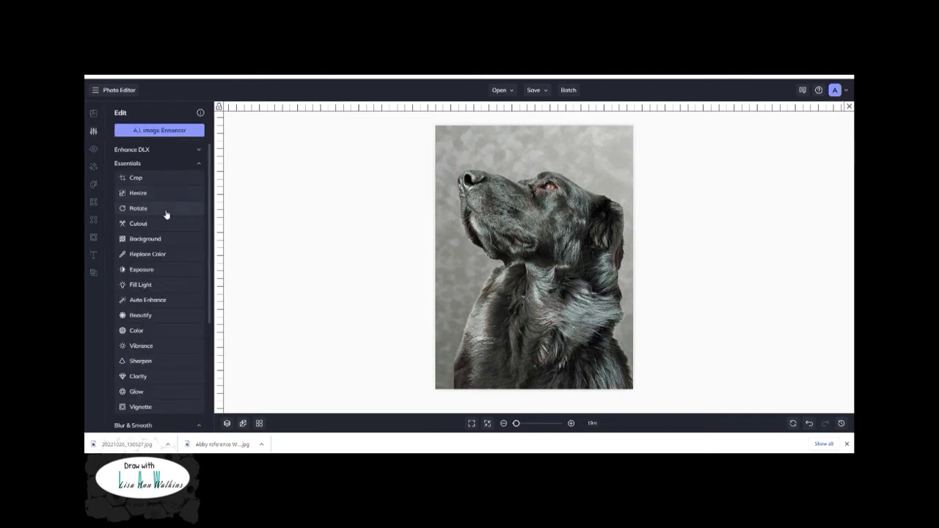
click(138, 209)
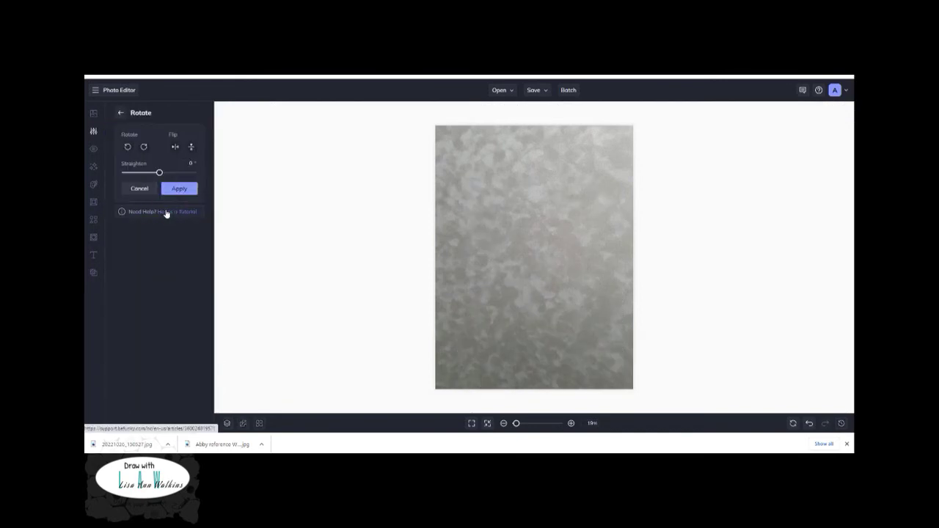
click(143, 146)
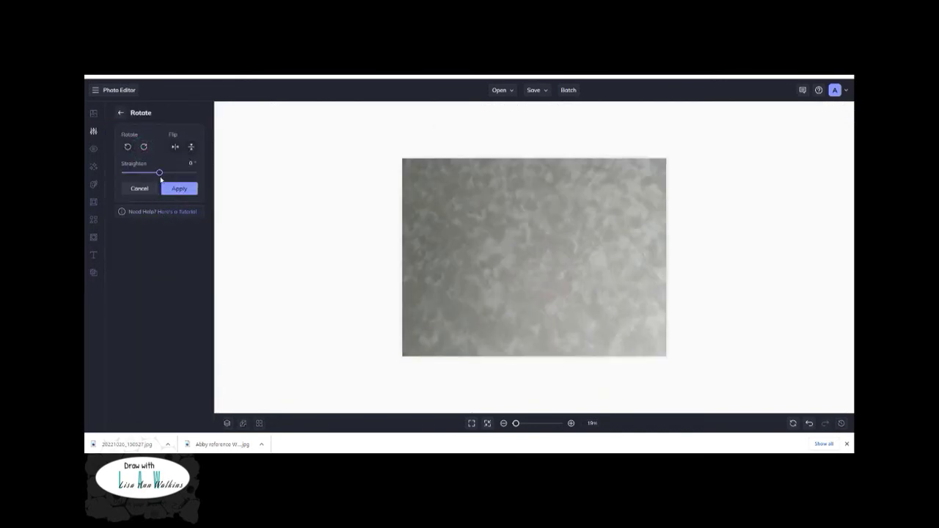
click(169, 191)
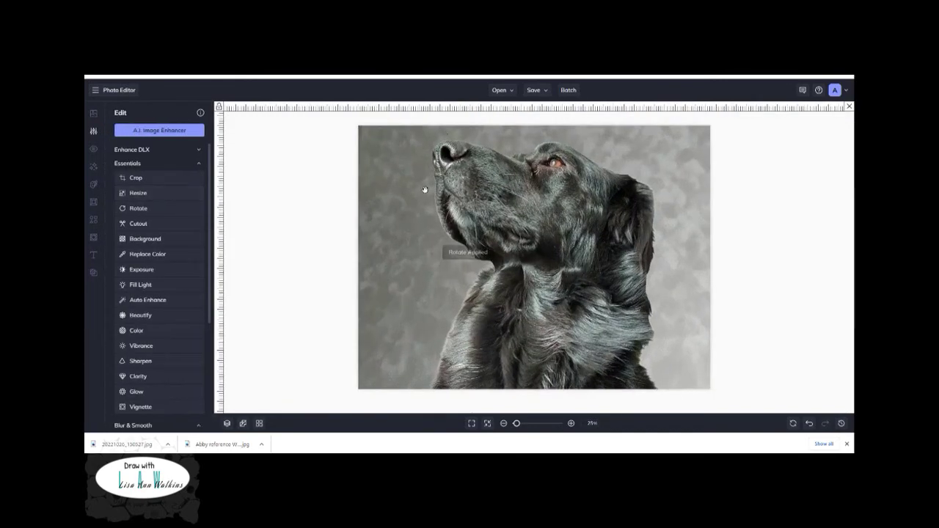
Shrink the dog layer and place it in the right half of the landscape background with its base slightly below the lower edge
click(531, 218)
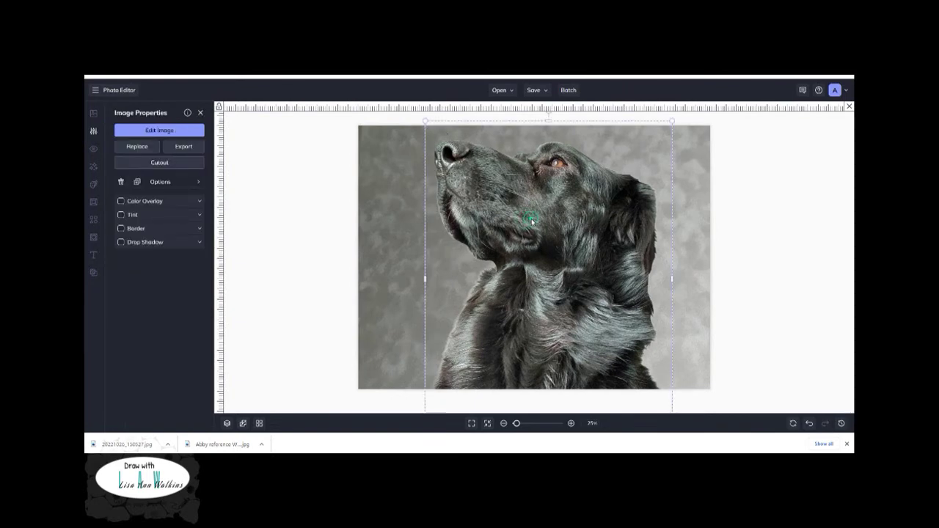
drag(426, 118, 493, 174)
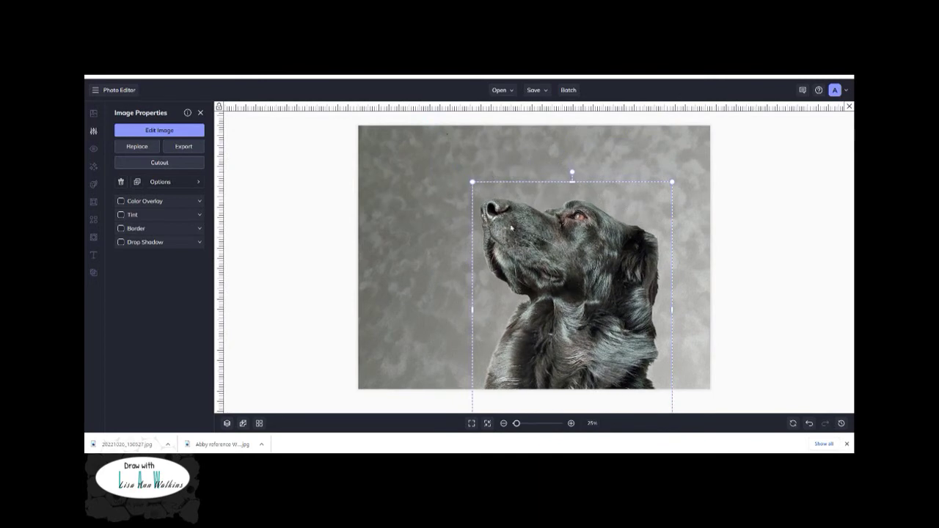
drag(526, 261, 547, 217)
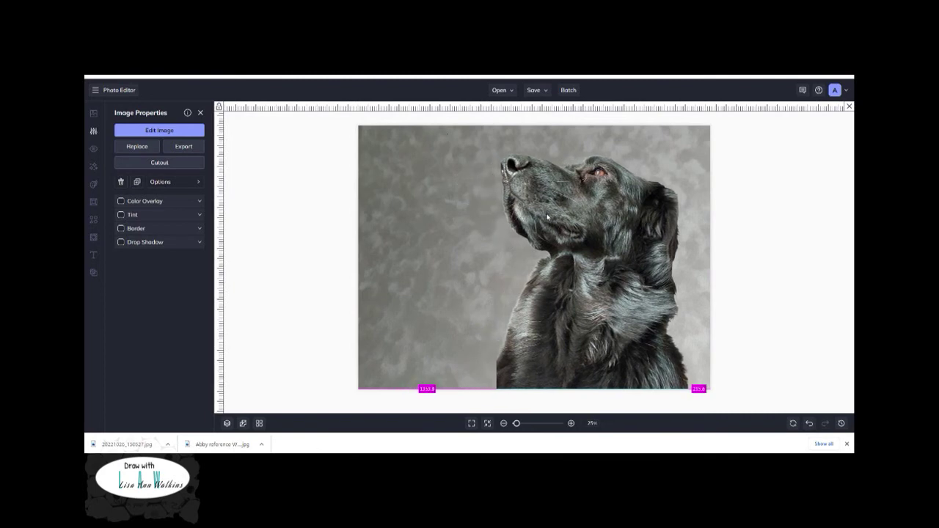
drag(547, 217, 547, 217)
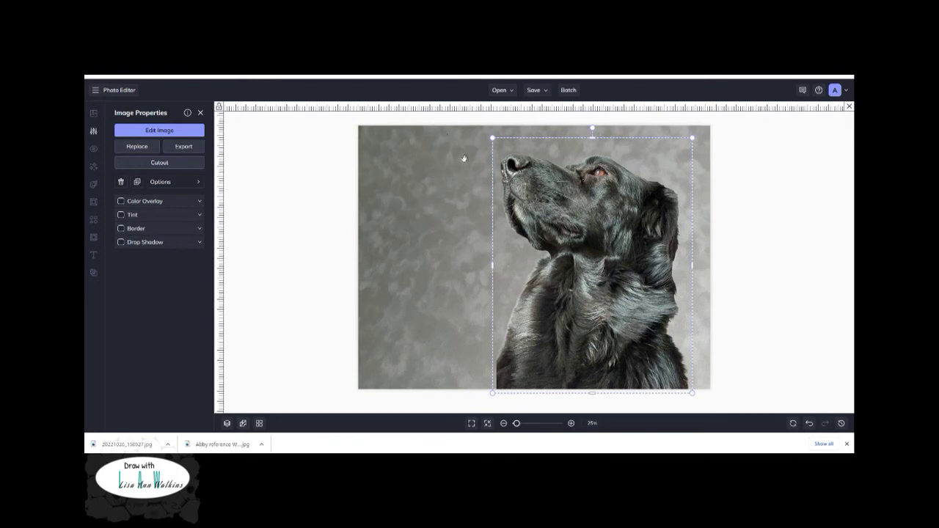
mouse_move(555, 193)
mouse_down()
mouse_move(502, 182)
mouse_move(574, 192)
mouse_up()
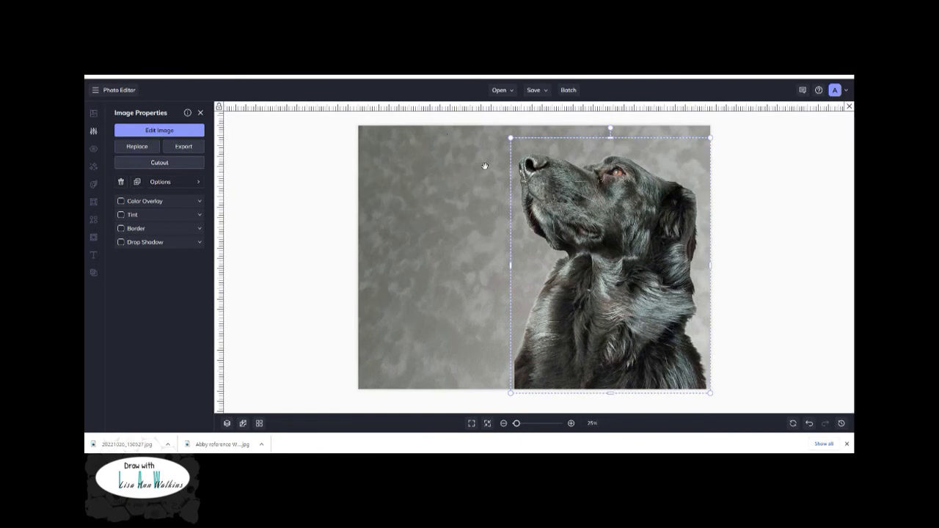
mouse_move(587, 184)
mouse_down()
mouse_move(572, 176)
mouse_move(582, 184)
mouse_move(525, 180)
mouse_move(569, 182)
mouse_up()
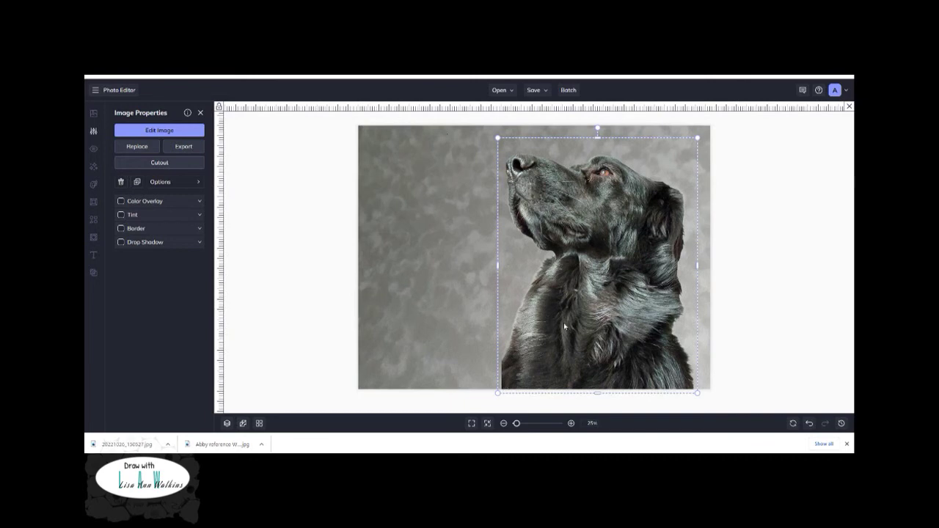
mouse_move(565, 327)
mouse_down()
mouse_move(581, 352)
mouse_move(578, 313)
mouse_move(578, 327)
mouse_up()
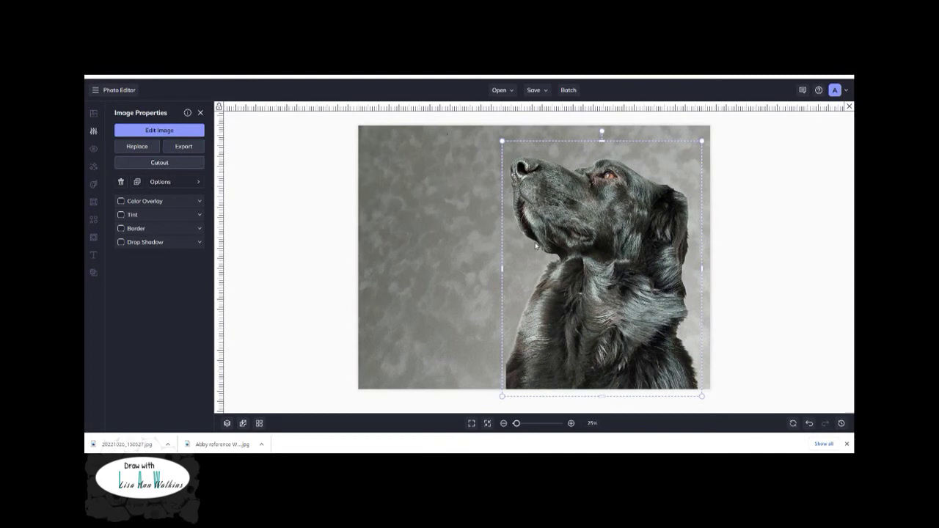
drag(502, 141, 499, 137)
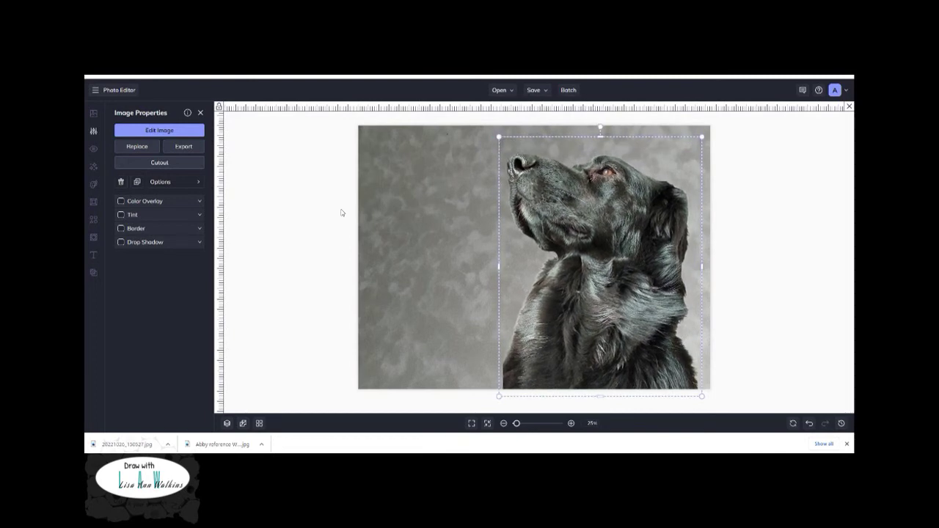
Flatten the dog and background layers and crop the image freeform to 3237 × 2562 px, trimming both sides
click(243, 424)
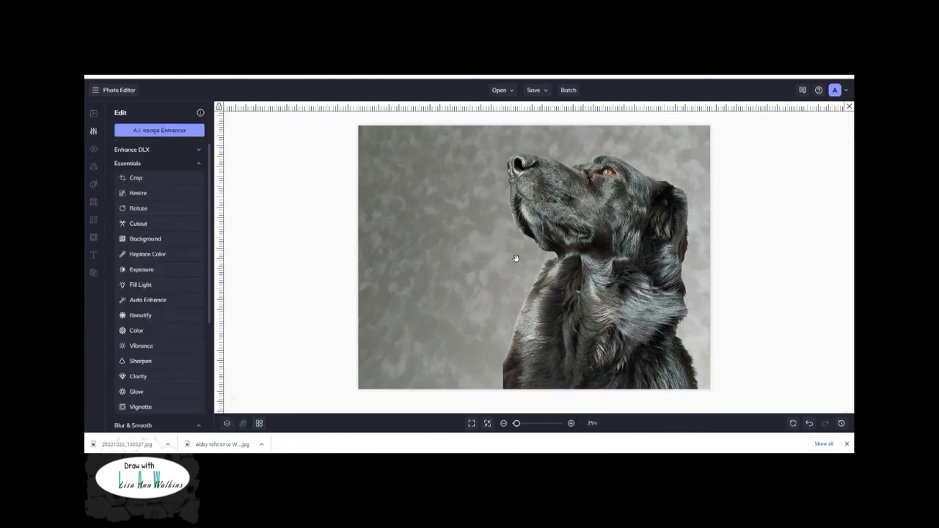
click(568, 212)
click(569, 212)
click(143, 178)
drag(443, 197, 482, 183)
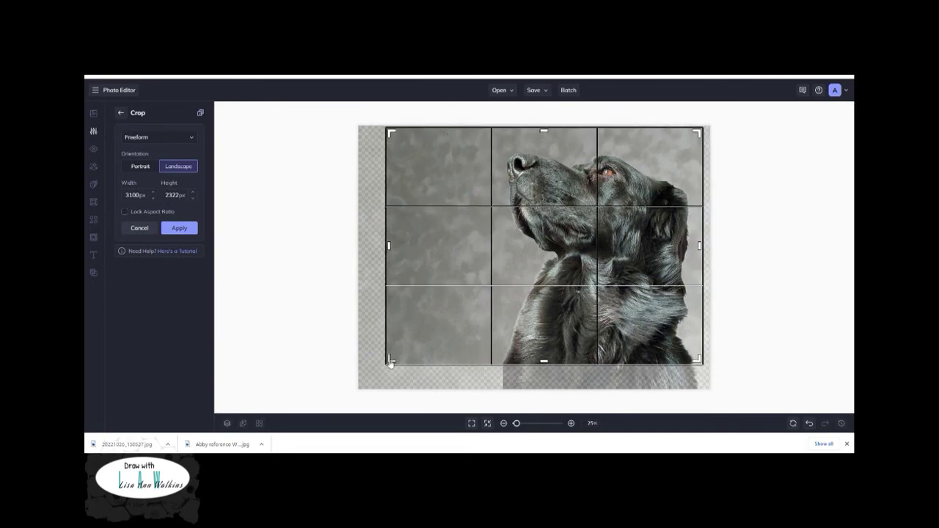
drag(390, 360, 375, 389)
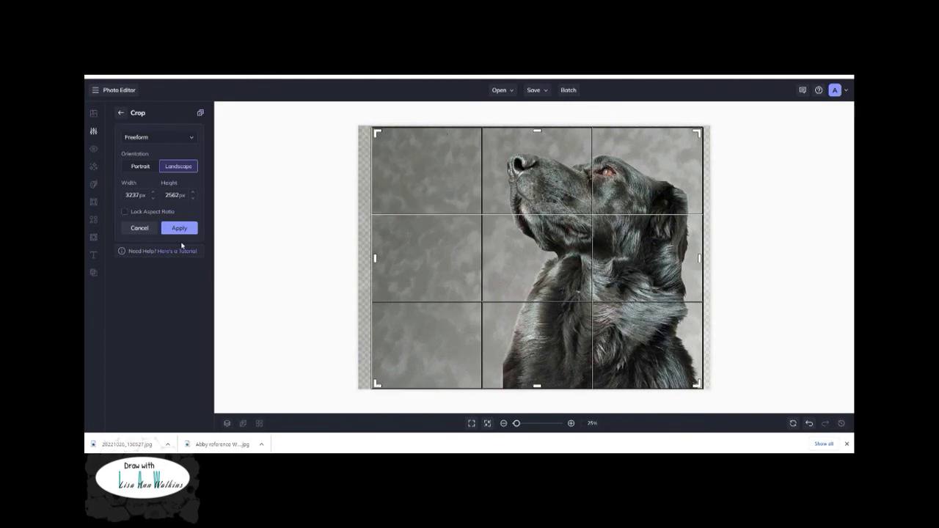
click(179, 228)
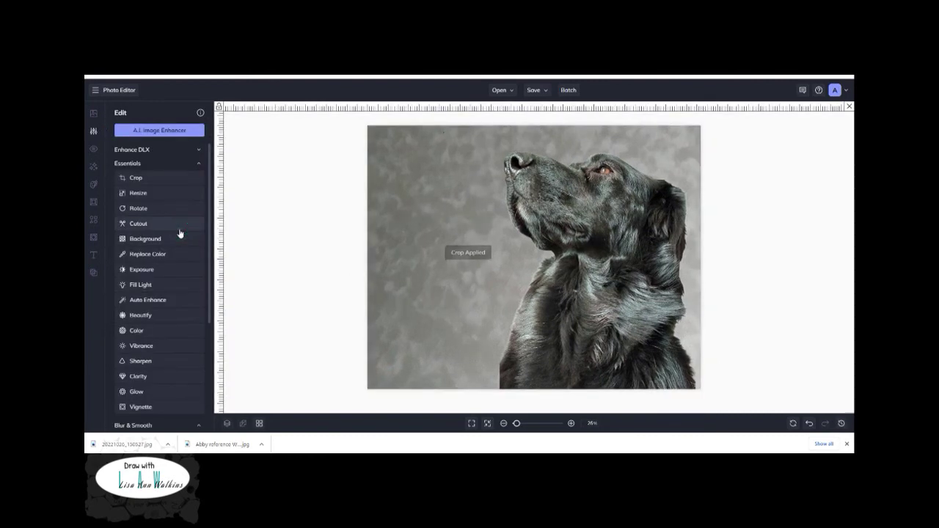
Clone nearby fur over the straight cut edge at the lower left of the dog's chest and apply the retouch
click(94, 151)
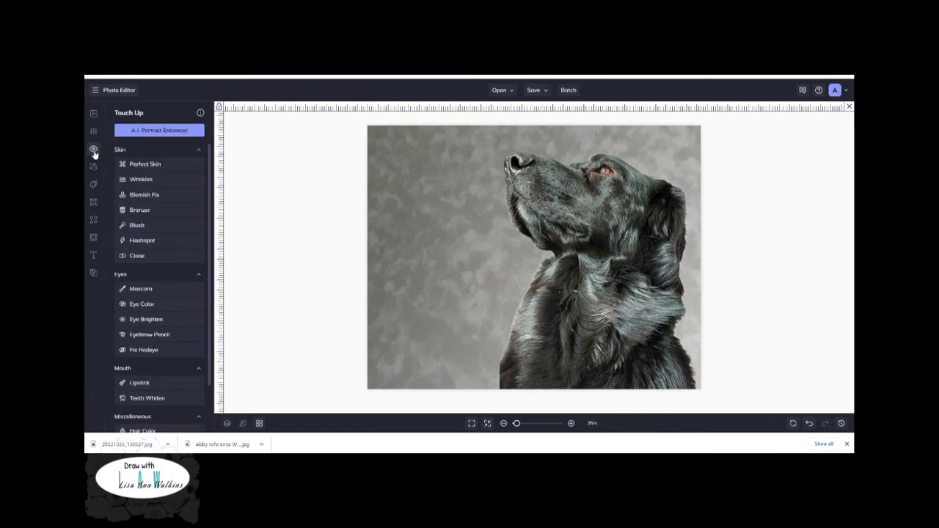
click(137, 255)
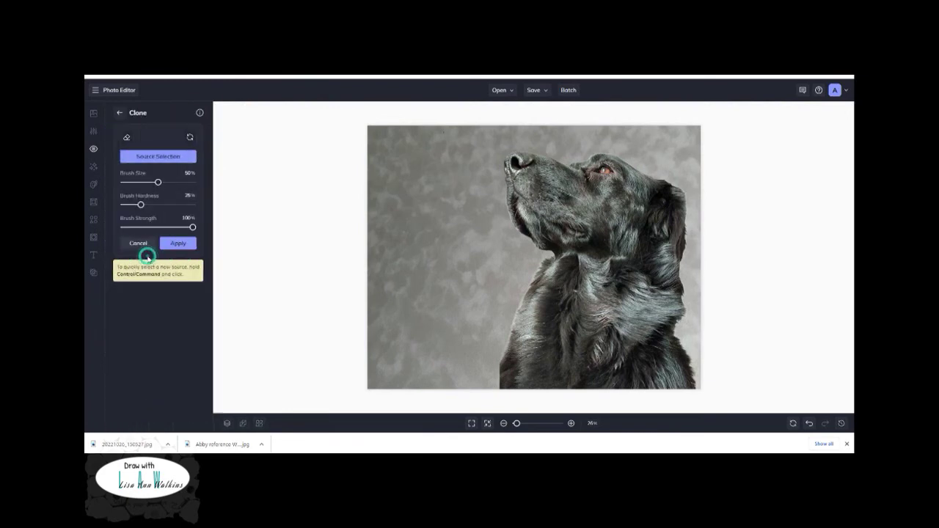
click(505, 358)
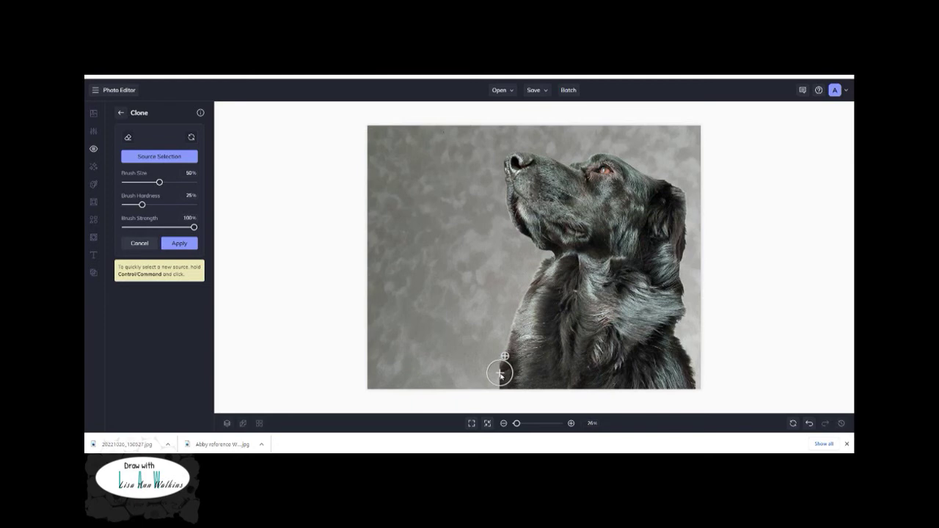
drag(499, 374, 494, 374)
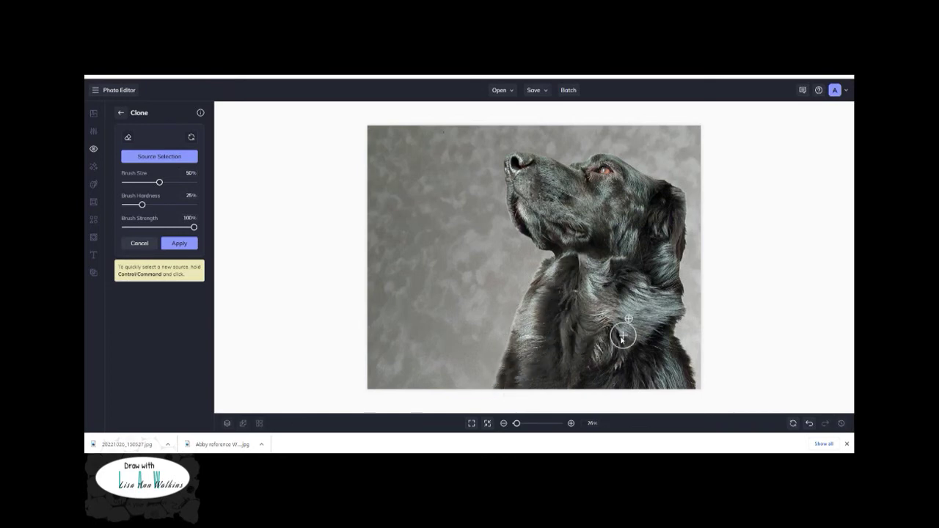
click(184, 245)
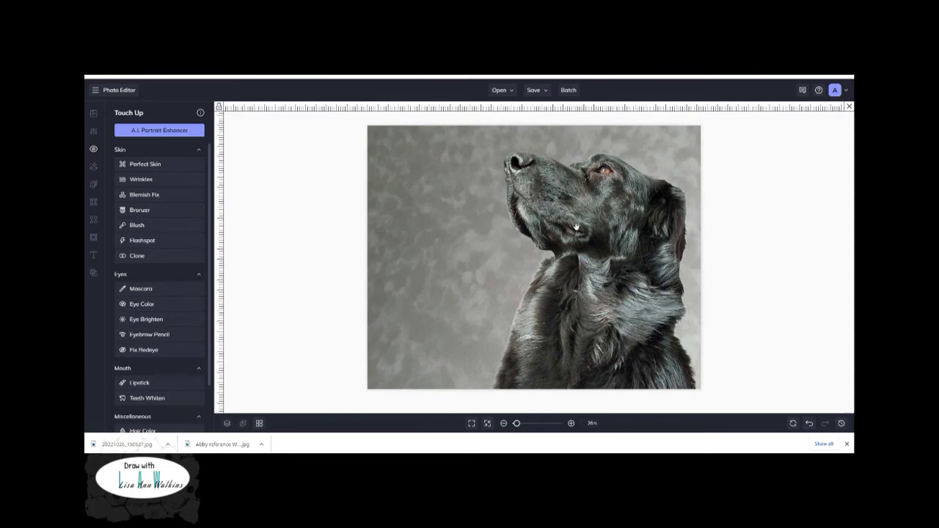
Save the composite to the computer as a JPG named ABBY EDITED ON SUEDE at quality 100
click(536, 90)
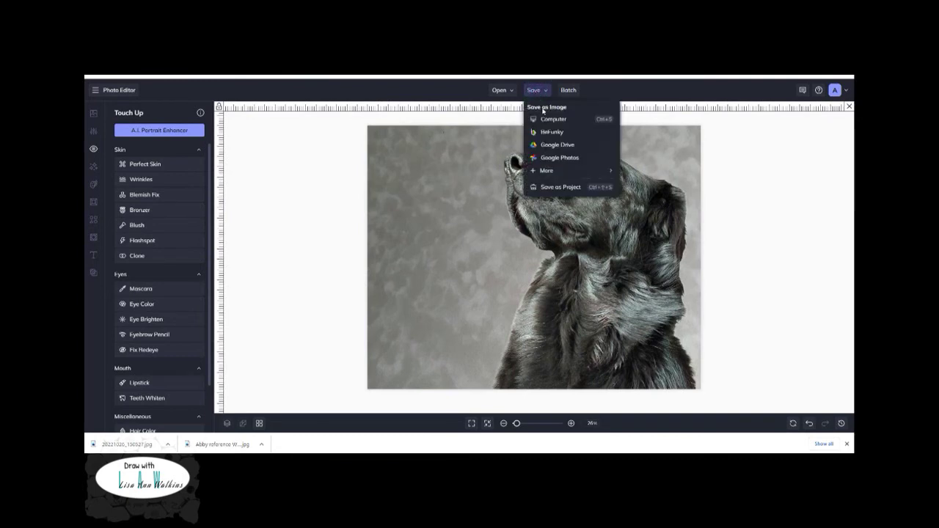
click(547, 119)
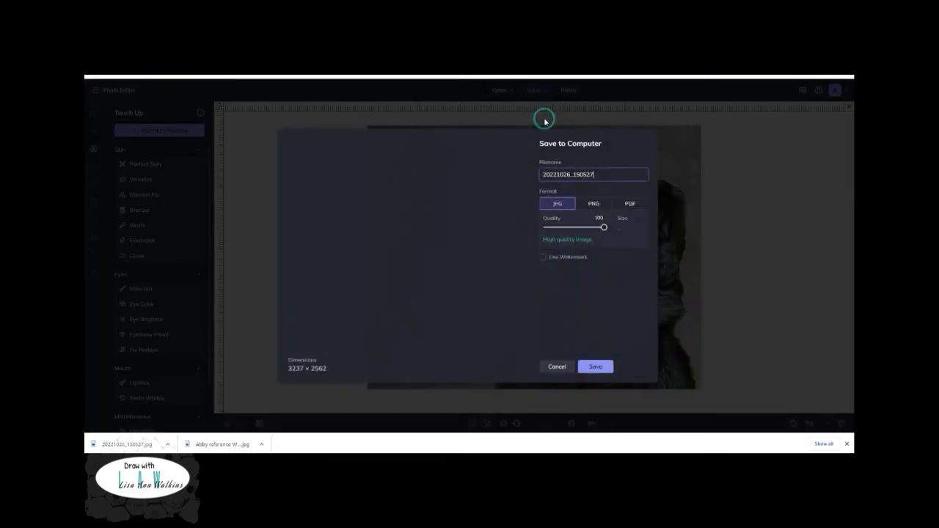
double_click(600, 174)
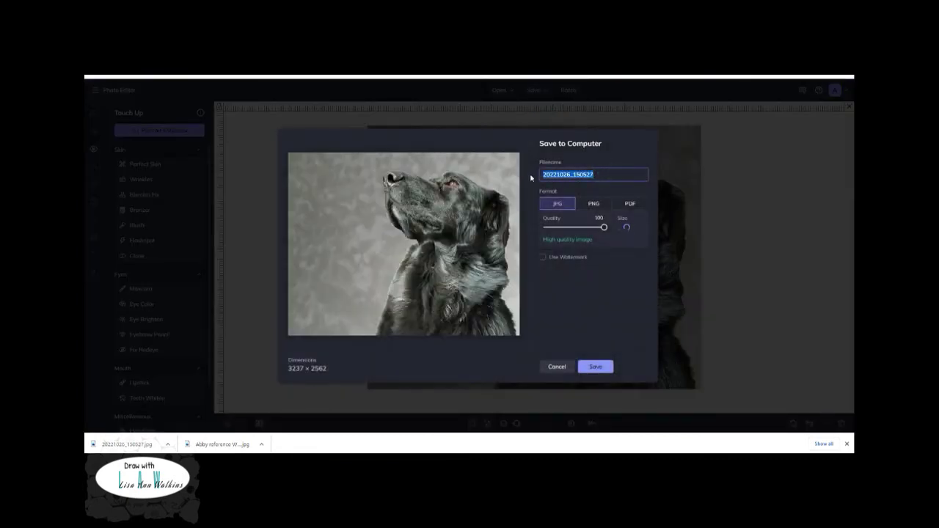
text(ABBY EDITED ON SUEDE)
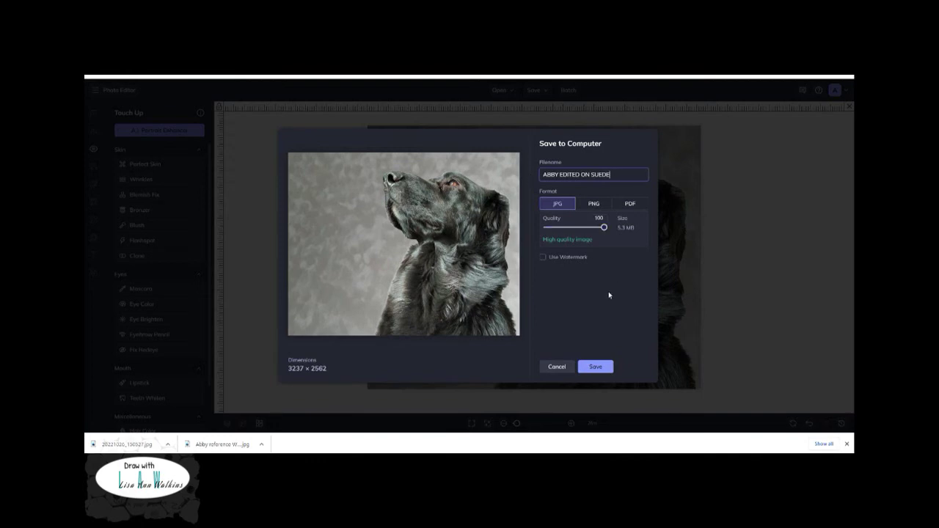
click(594, 367)
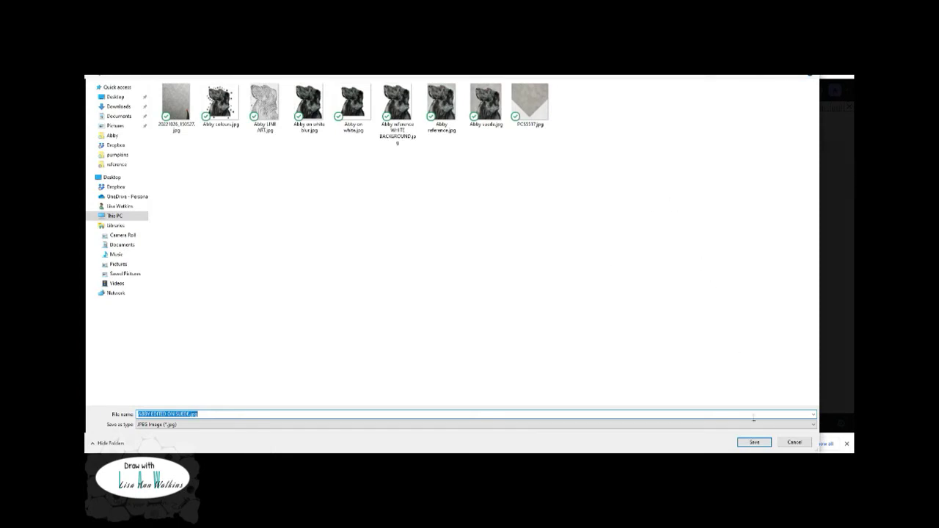
click(753, 442)
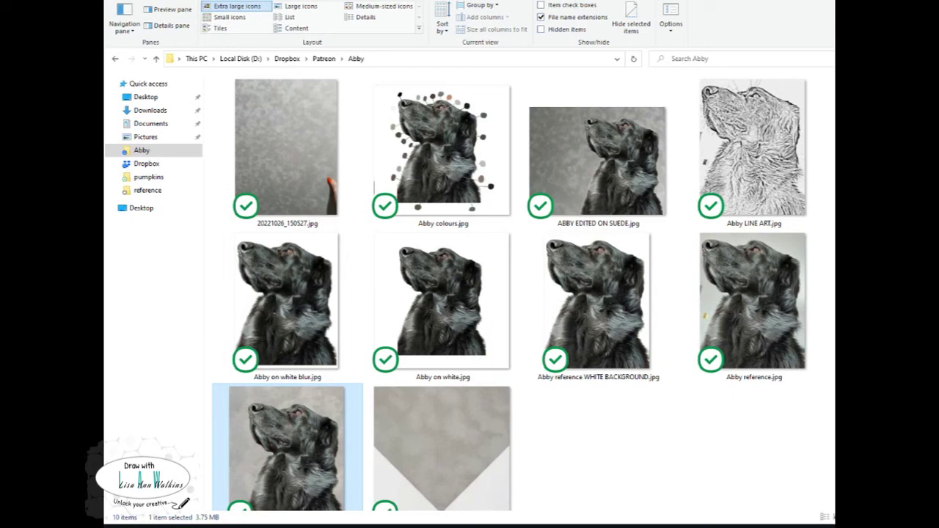
Open Abby LINE ART.jpg from the Abby folder in GIMP and move its window fully into view
mouse_move(749, 129)
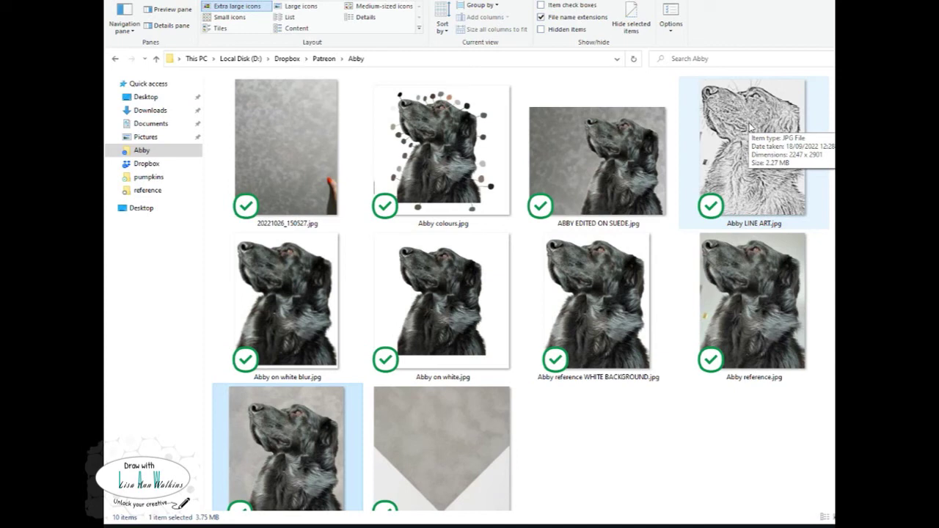
right_click(750, 128)
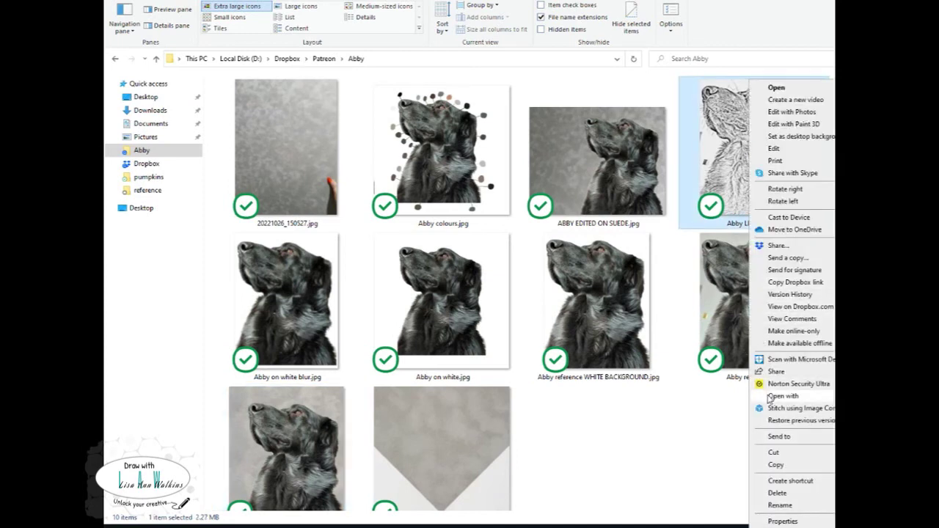
mouse_move(768, 397)
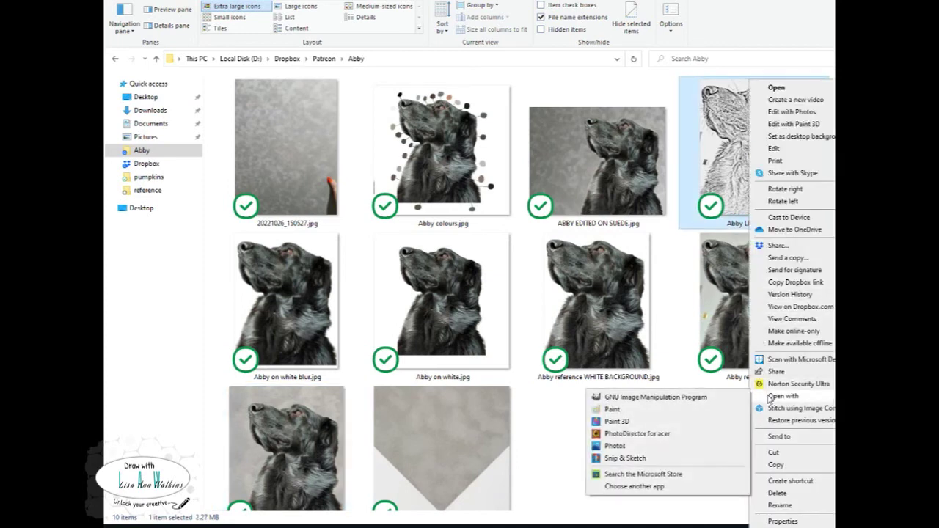
click(679, 398)
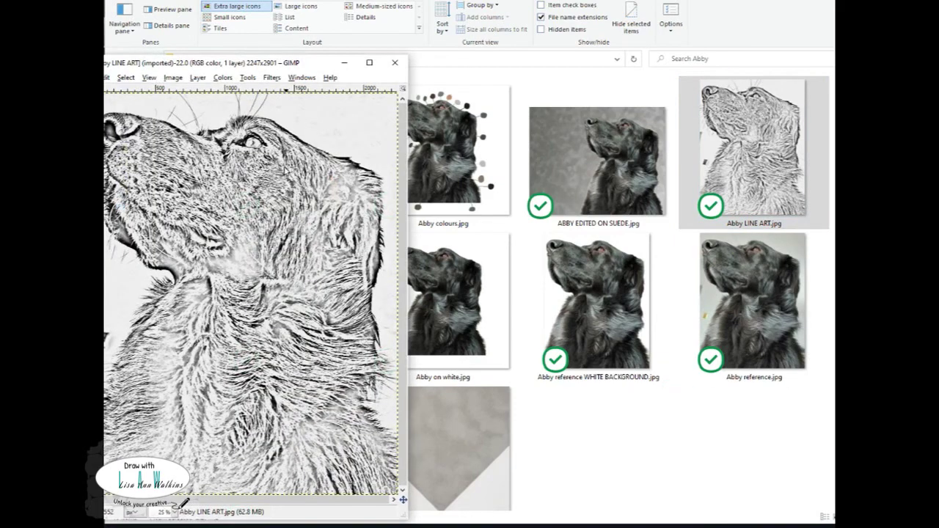
drag(259, 65, 409, 16)
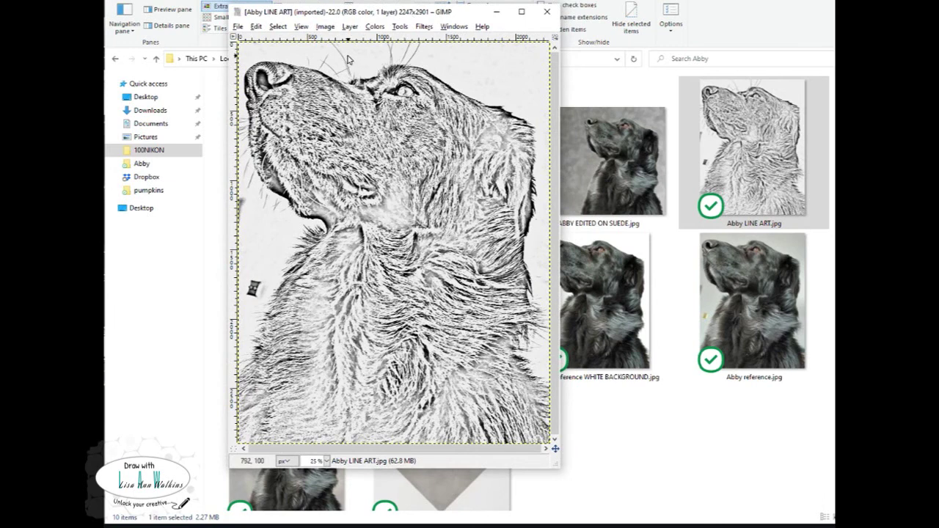
Open the line art's print size settings, compare inches and centimetres, and set the size unit to inches
click(324, 27)
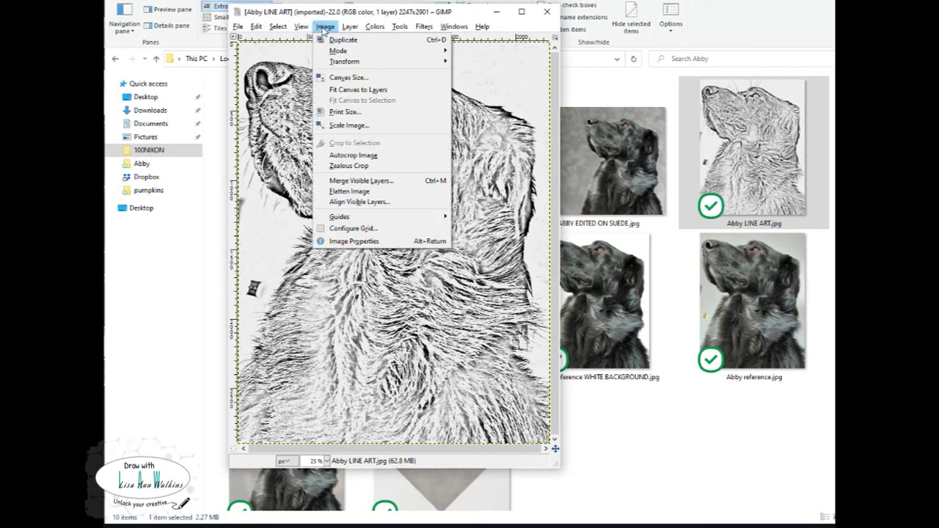
click(348, 112)
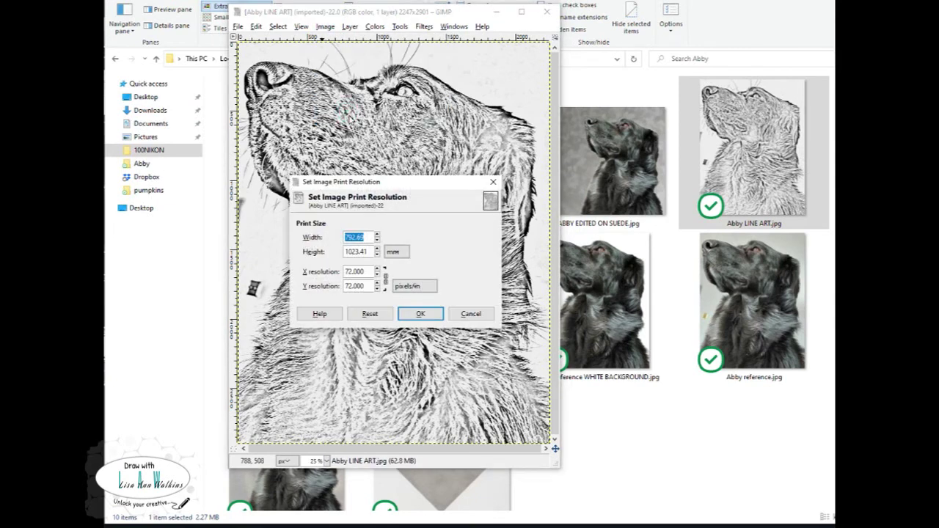
click(405, 253)
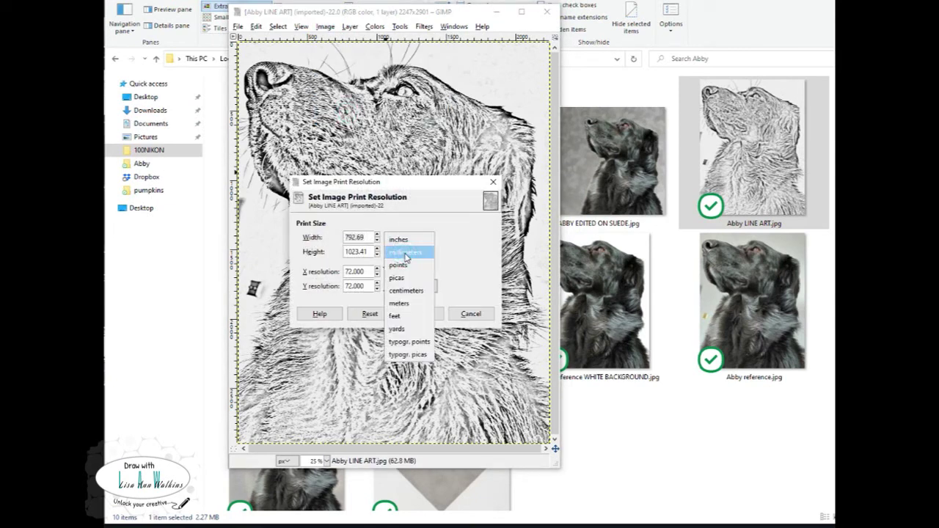
click(403, 239)
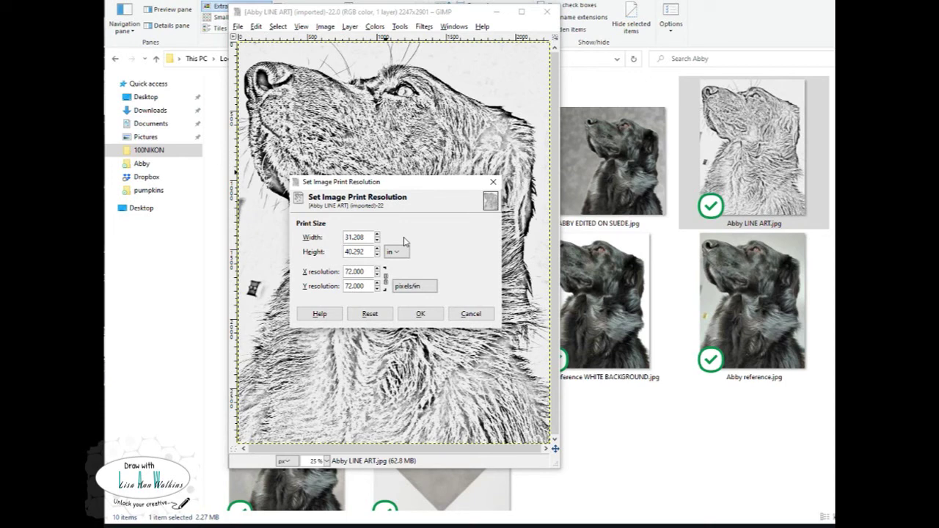
click(396, 252)
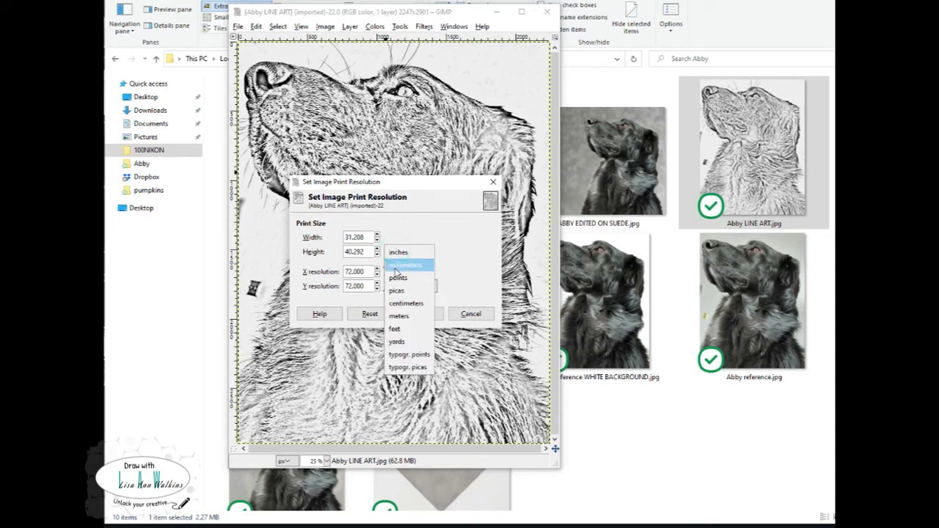
click(396, 303)
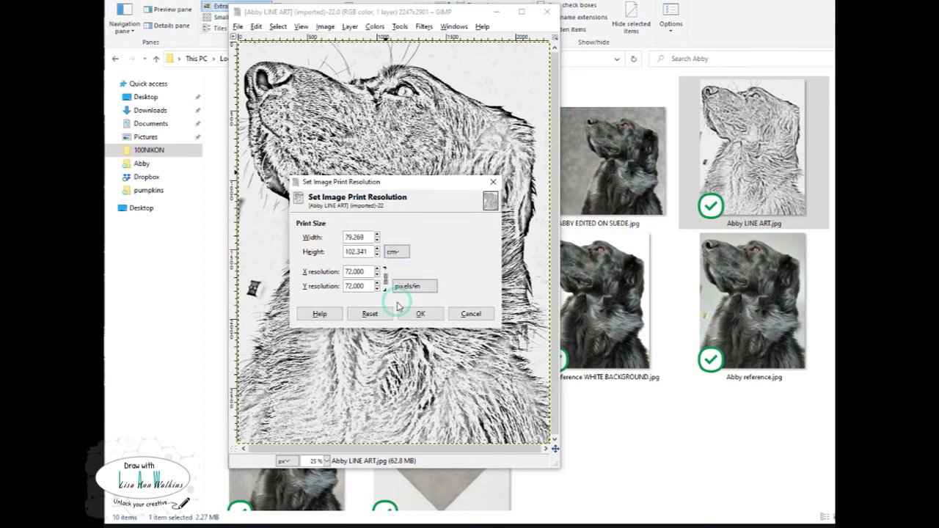
click(396, 252)
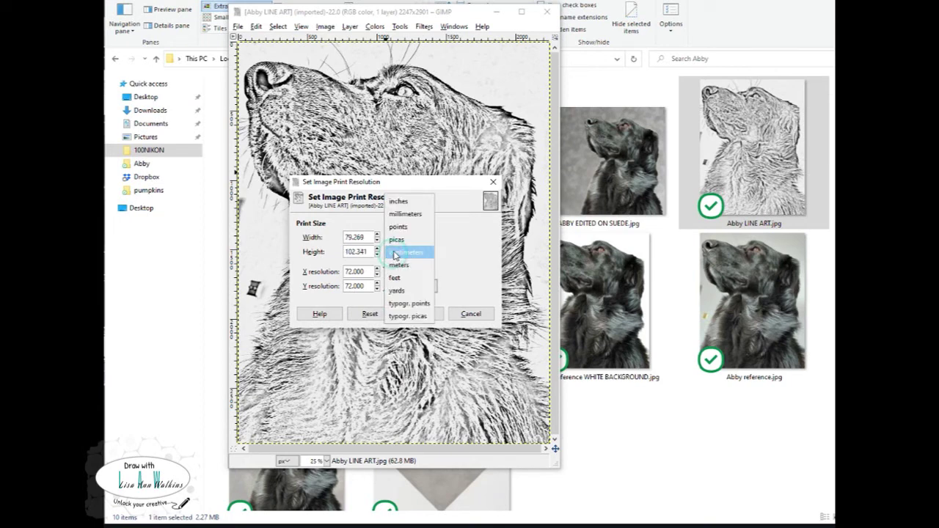
click(400, 201)
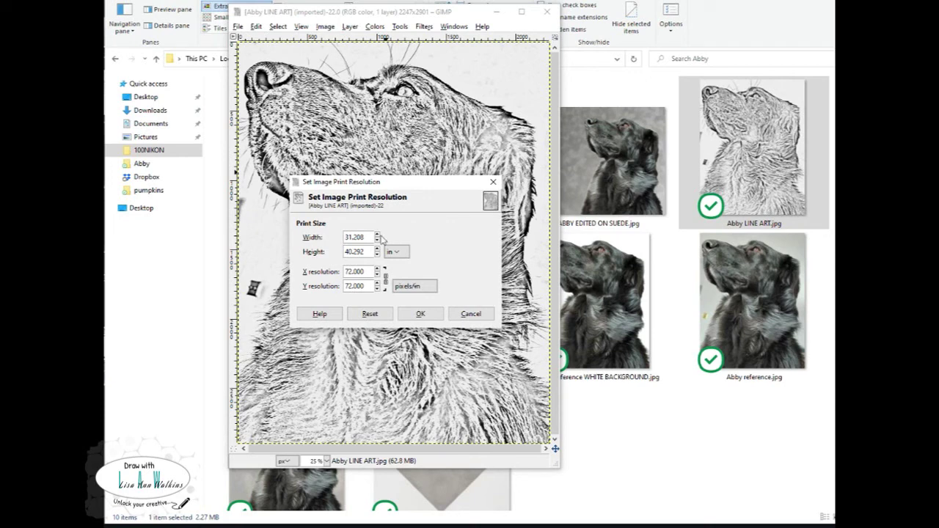
Set the line art's print width to 8 inches
drag(363, 237, 340, 237)
text(8)
click(367, 252)
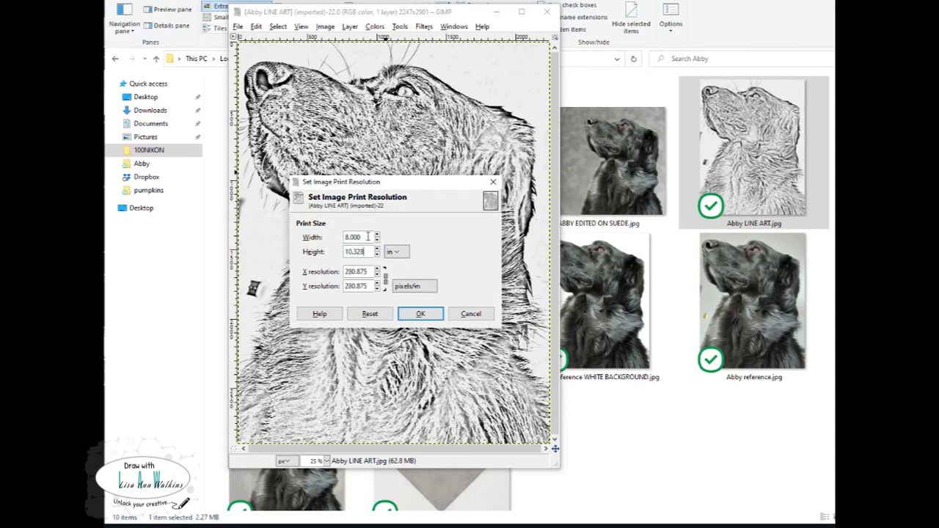
click(368, 236)
Set the line art's print height to 10.5 inches and apply the print size
drag(364, 253, 340, 251)
text(10.5)
click(368, 238)
click(418, 315)
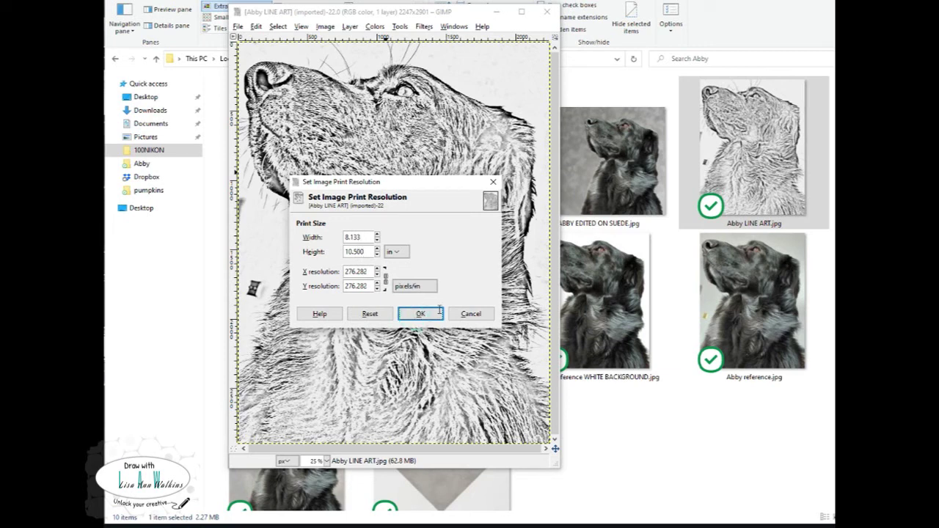
click(477, 277)
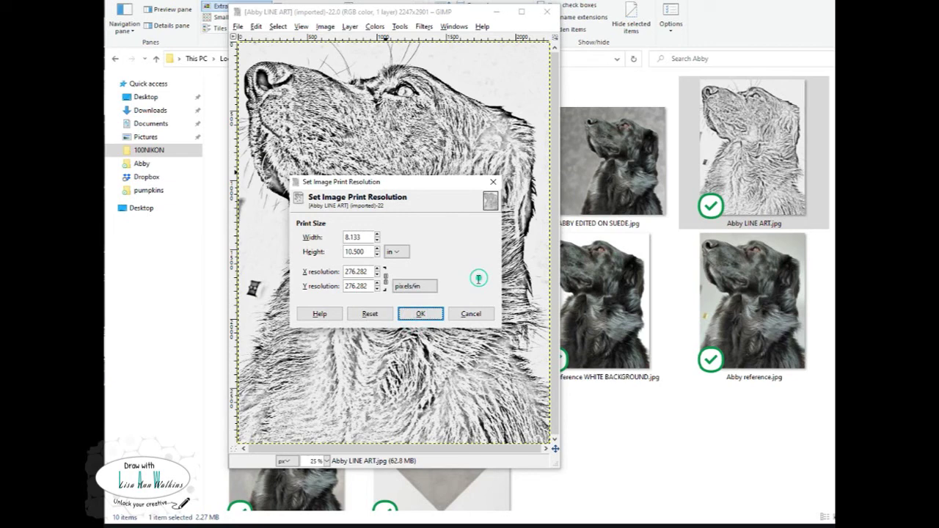
click(428, 314)
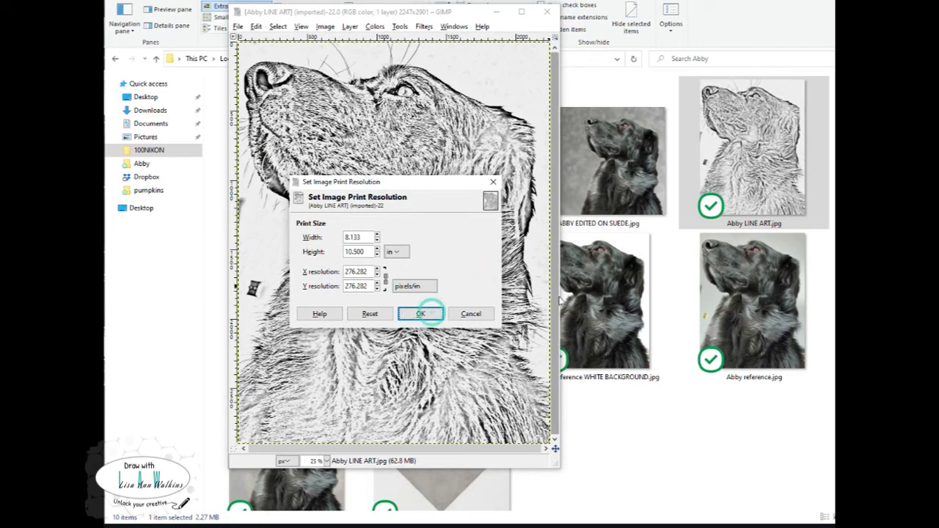
click(423, 315)
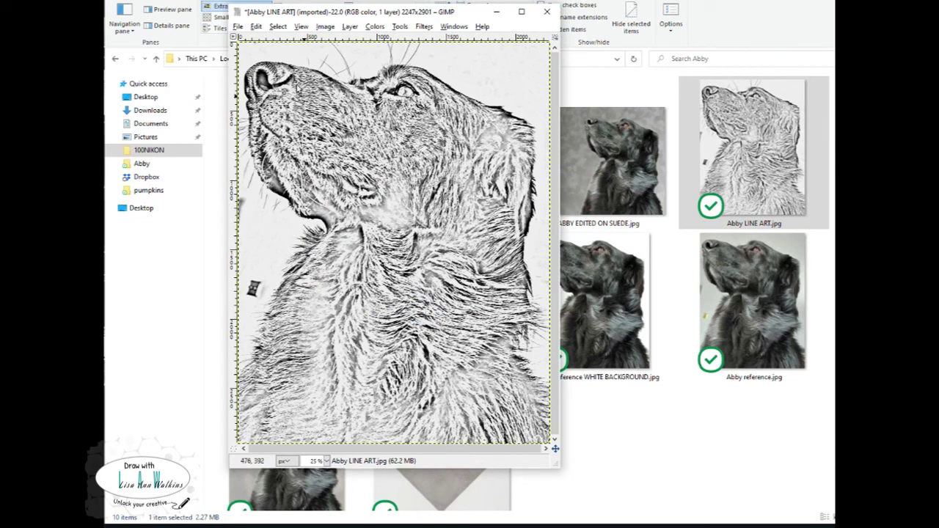
Open the print dialog for the line art, bring it fully into view, and open the EPSON WF-7515 Series preferences
click(238, 28)
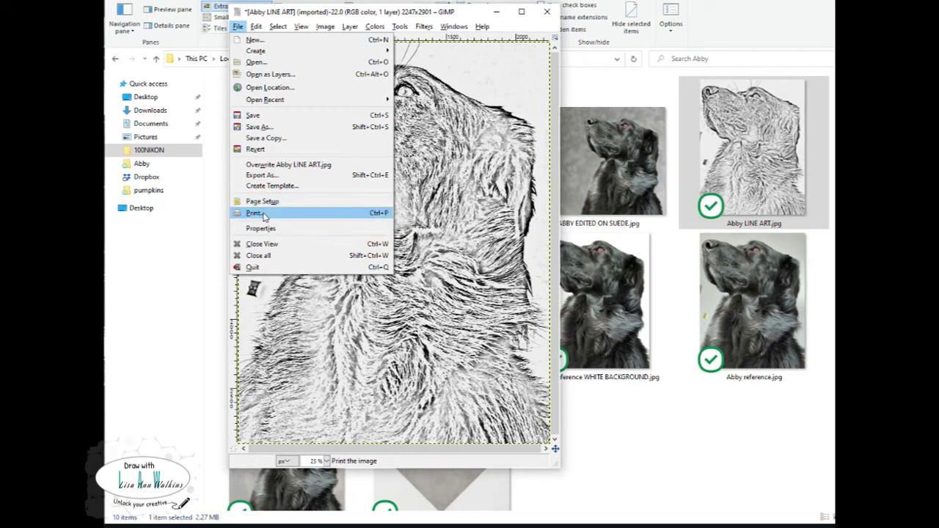
click(263, 214)
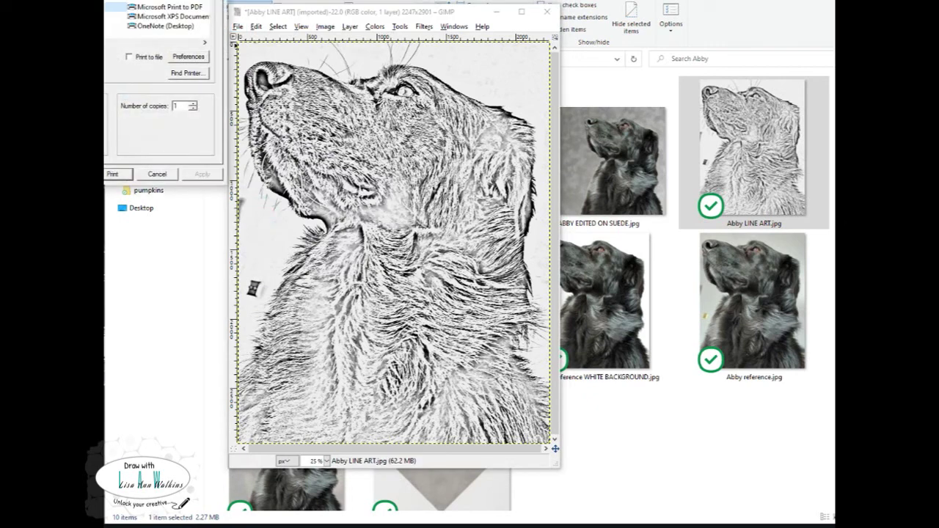
drag(169, 4, 379, 16)
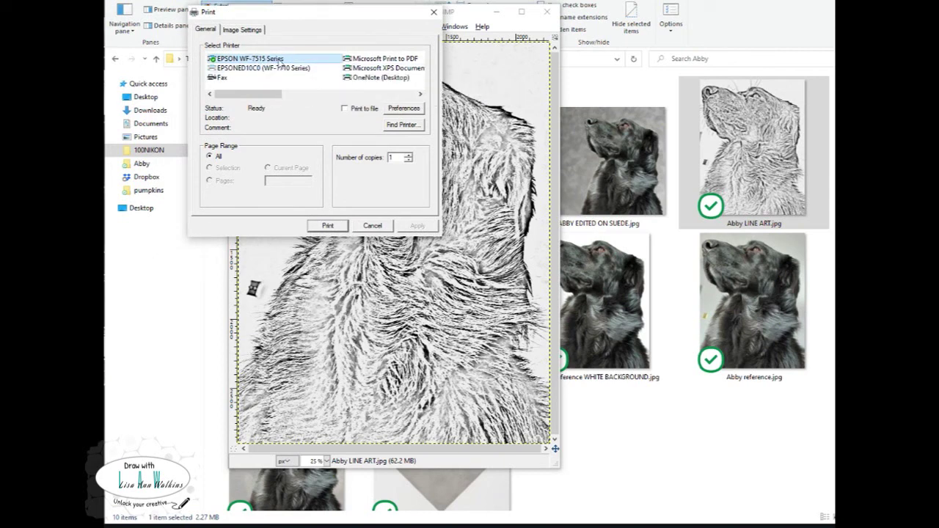
click(393, 109)
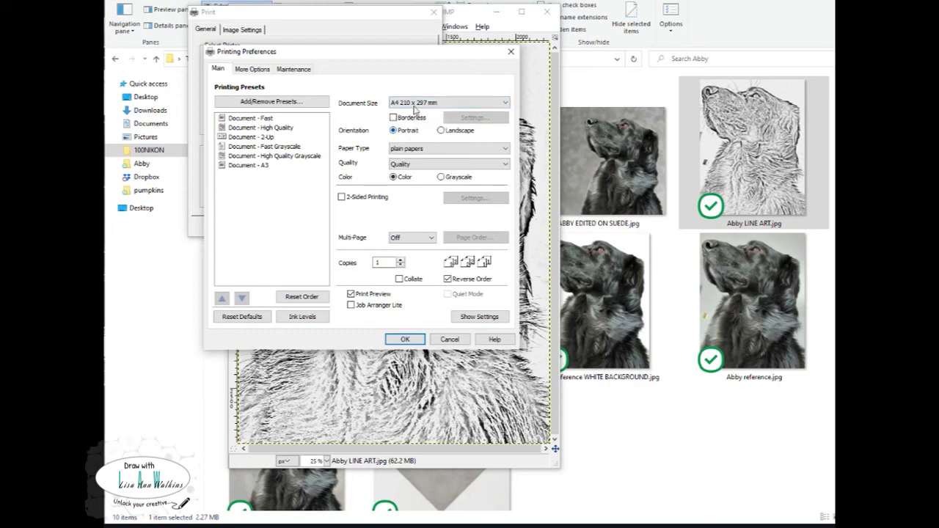
Set the printer to grayscale with plain papers and Quality, review the additional options, accept the preferences, and close the print dialog without printing
click(406, 149)
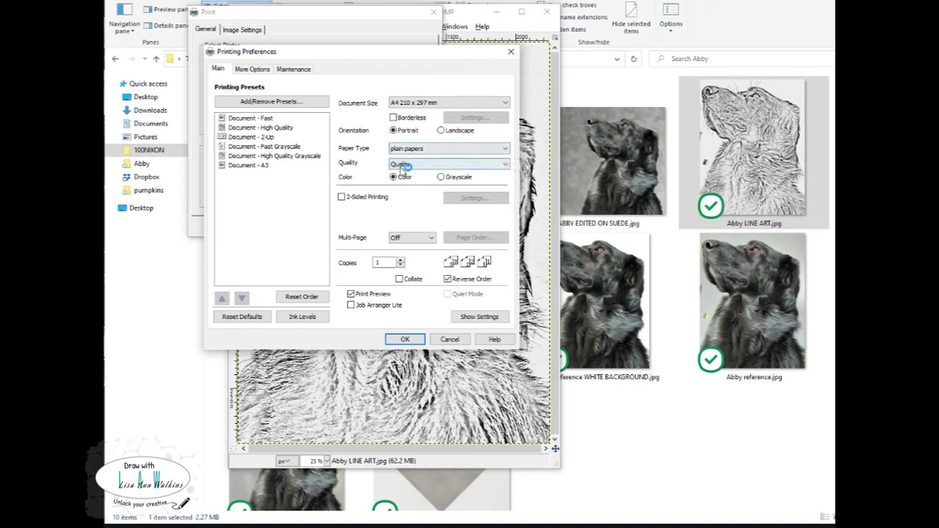
click(411, 163)
click(441, 178)
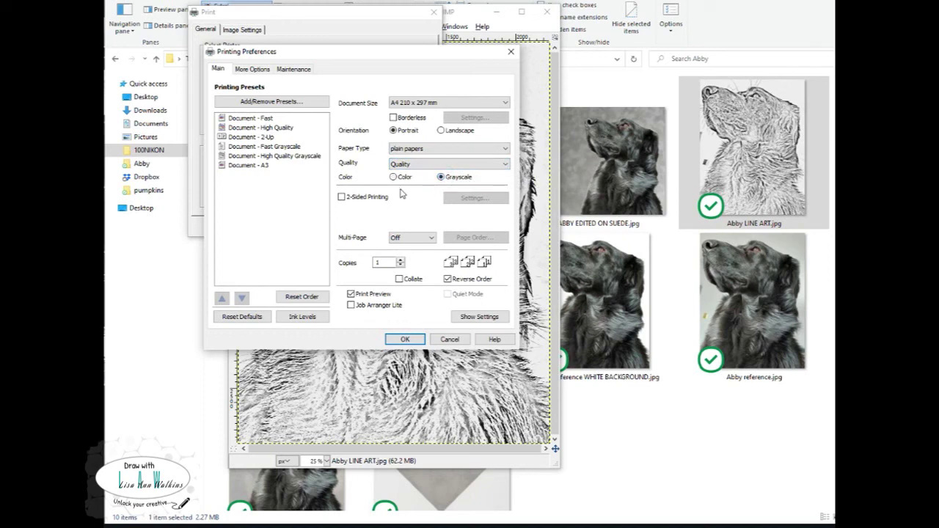
click(264, 71)
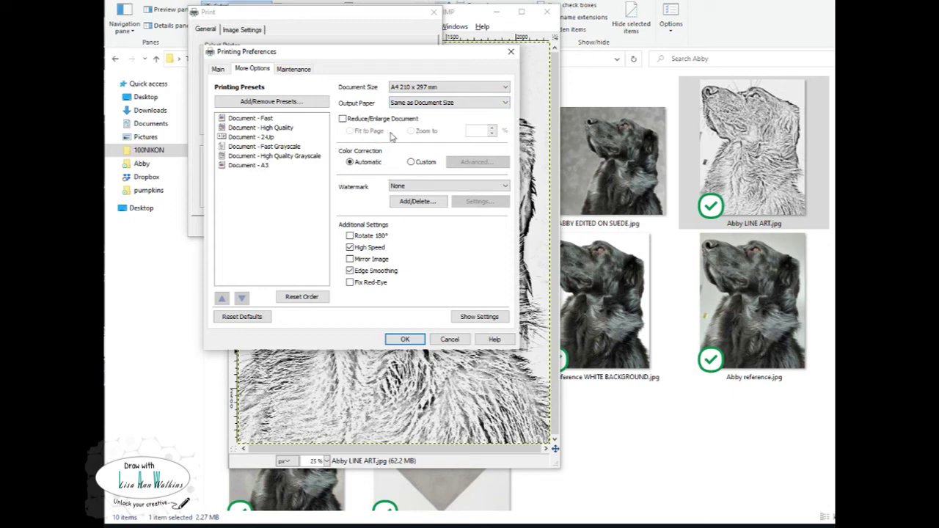
click(217, 68)
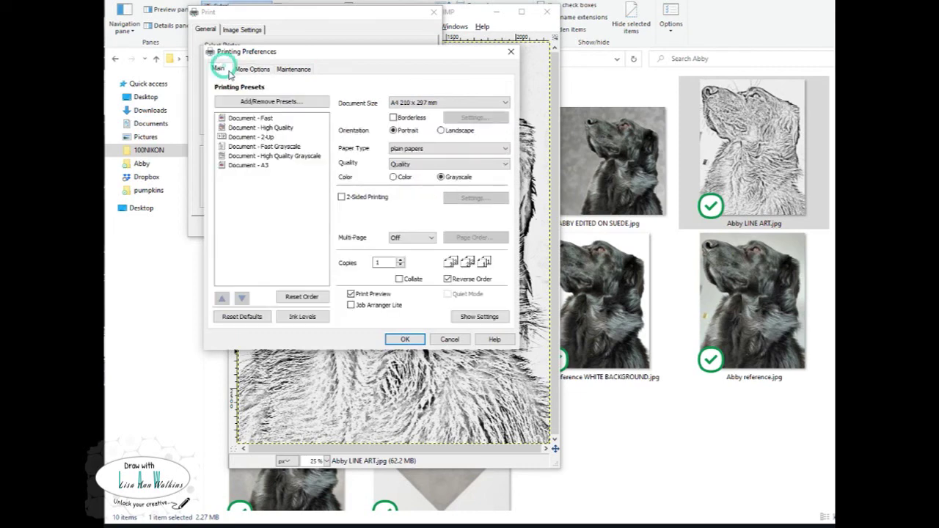
click(406, 338)
click(418, 226)
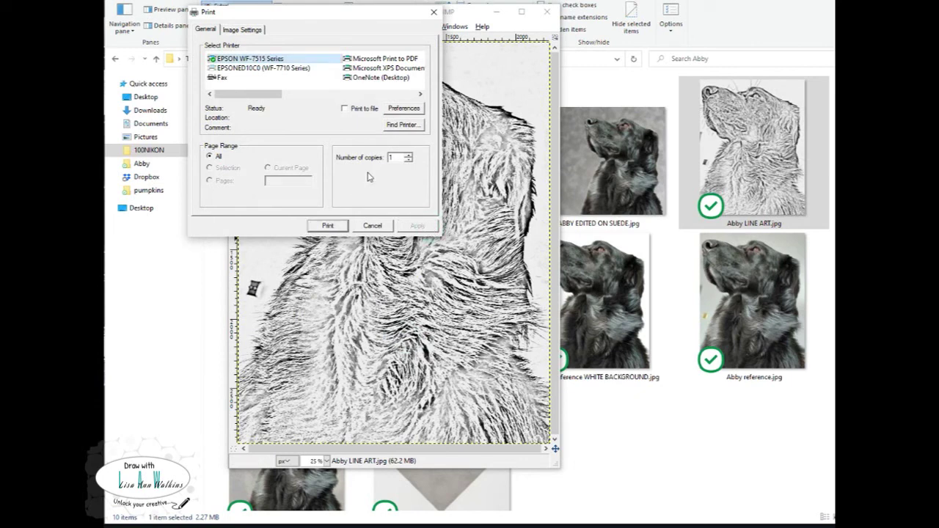
click(434, 12)
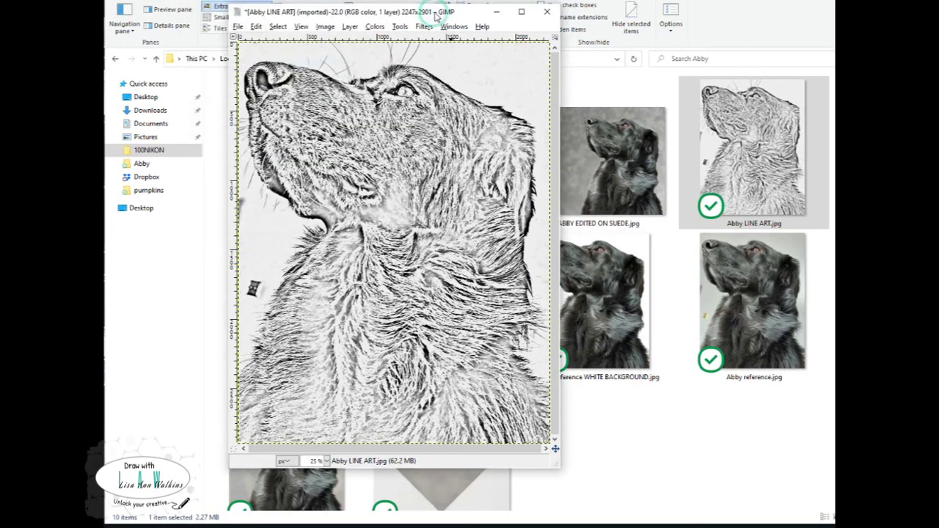
Minimise the line art and open Abby reference WHITE BACKGROUND.jpg in GIMP, converting it to the RGB working space
click(496, 12)
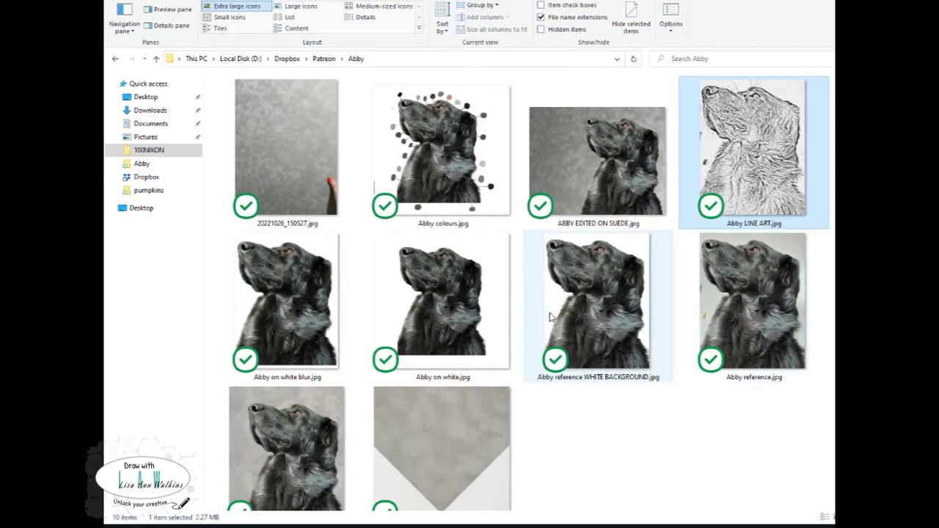
right_click(588, 306)
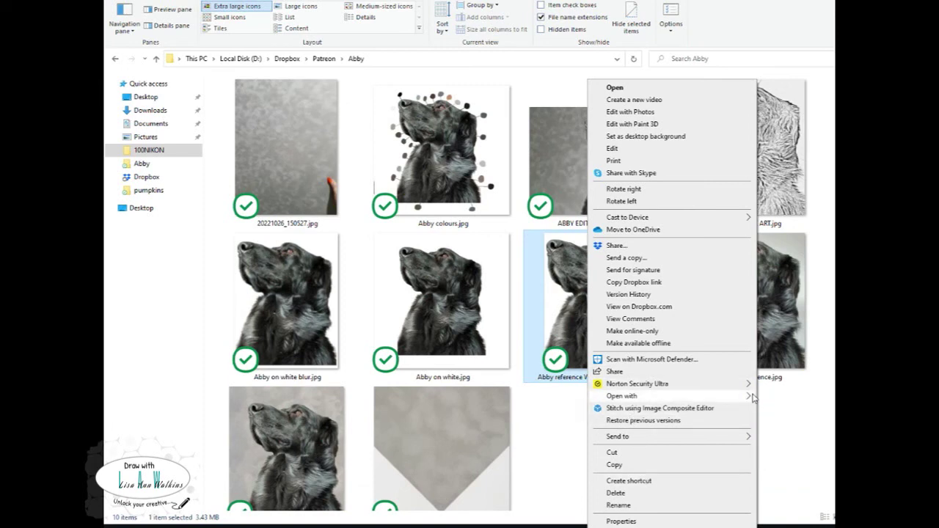
mouse_move(742, 396)
click(775, 398)
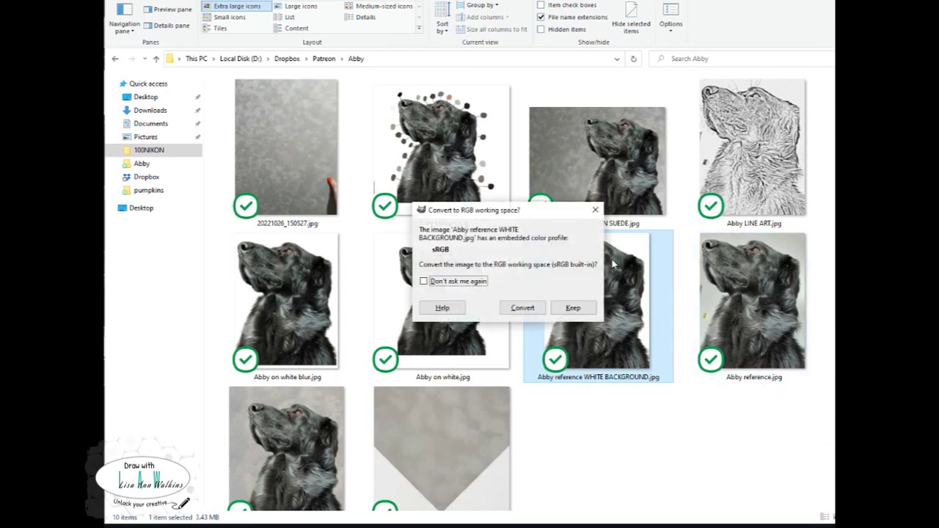
click(522, 307)
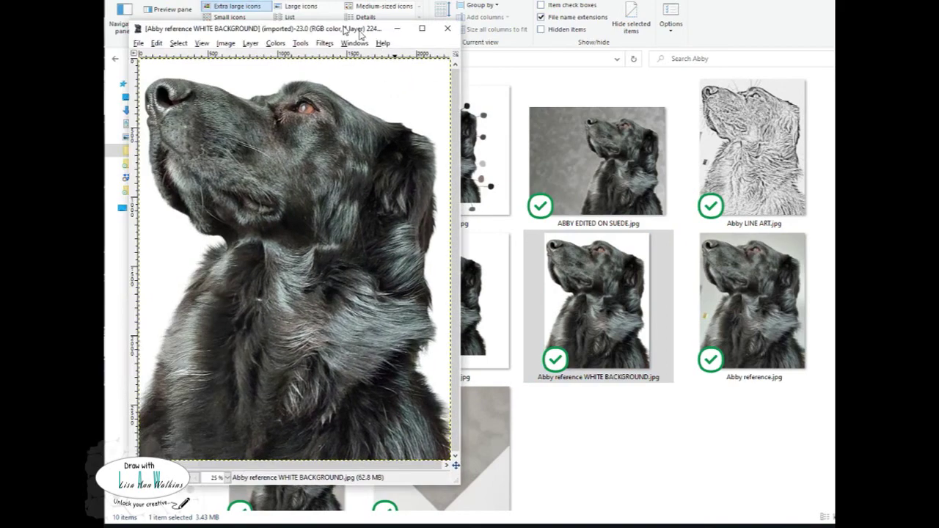
drag(344, 10, 410, 10)
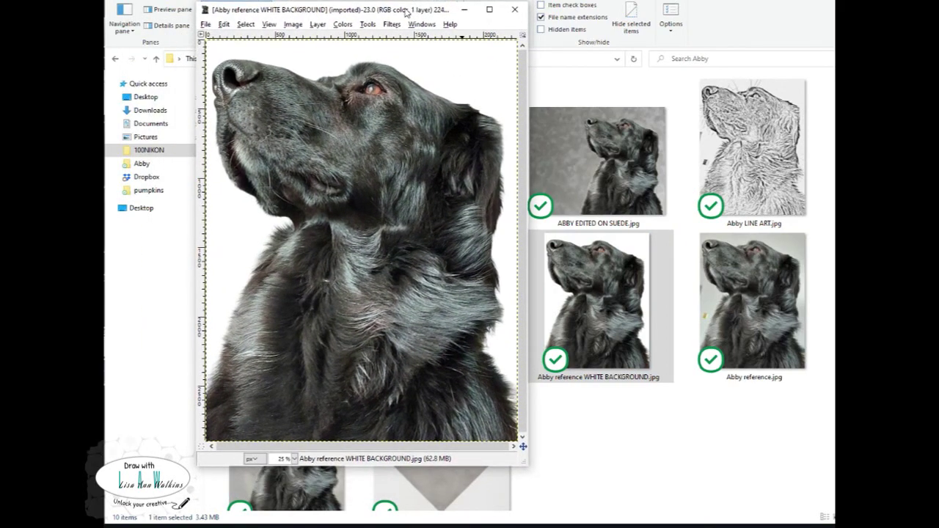
Open the white-background reference's print size settings and enter a height of 10.5 in the default millimetres
click(291, 24)
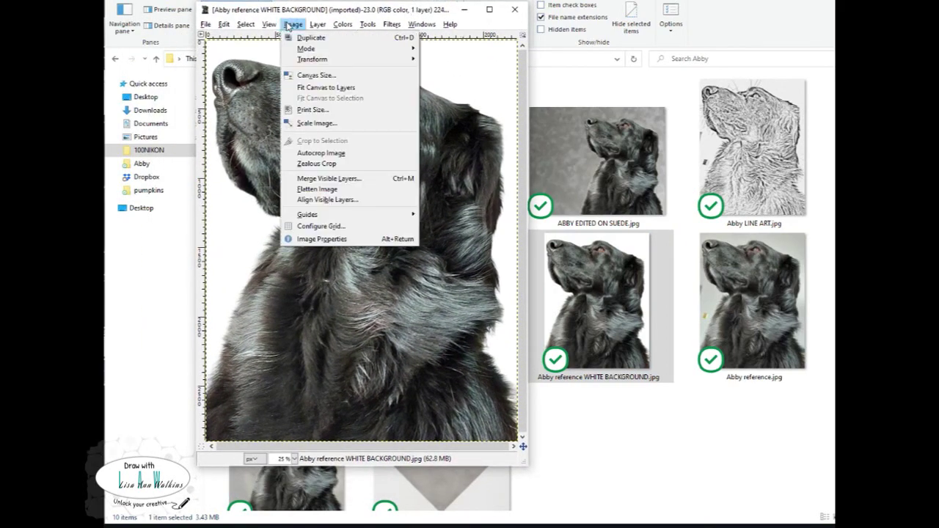
click(313, 109)
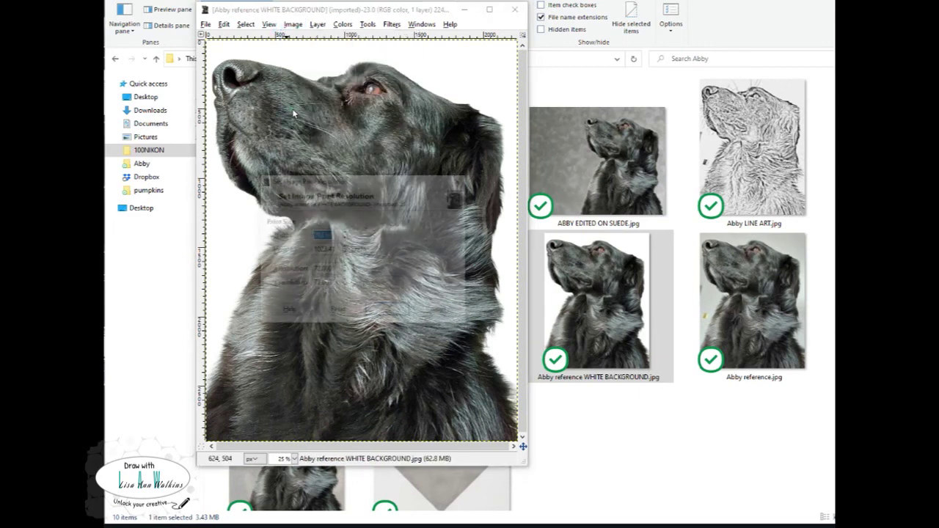
click(334, 250)
drag(334, 249, 304, 249)
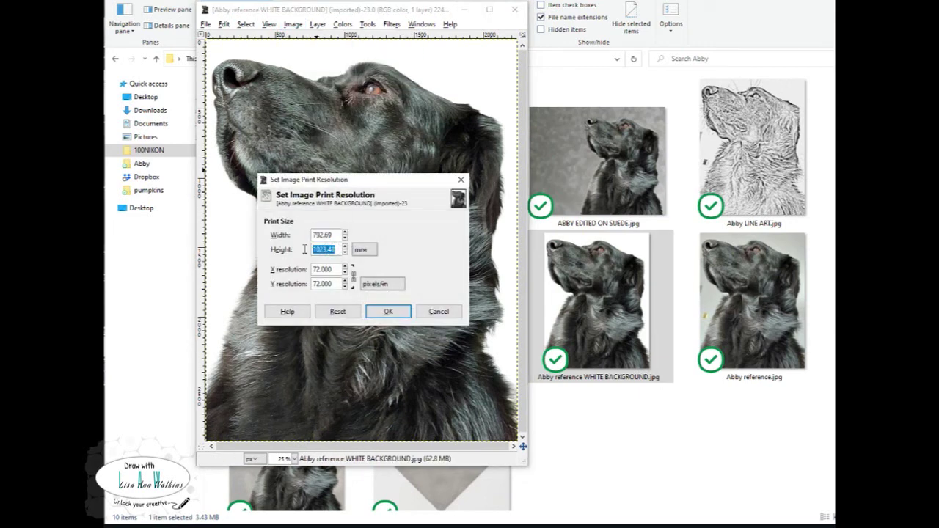
text(10.5)
key(Tab)
Switch the white-background reference's print size units to inches
click(360, 250)
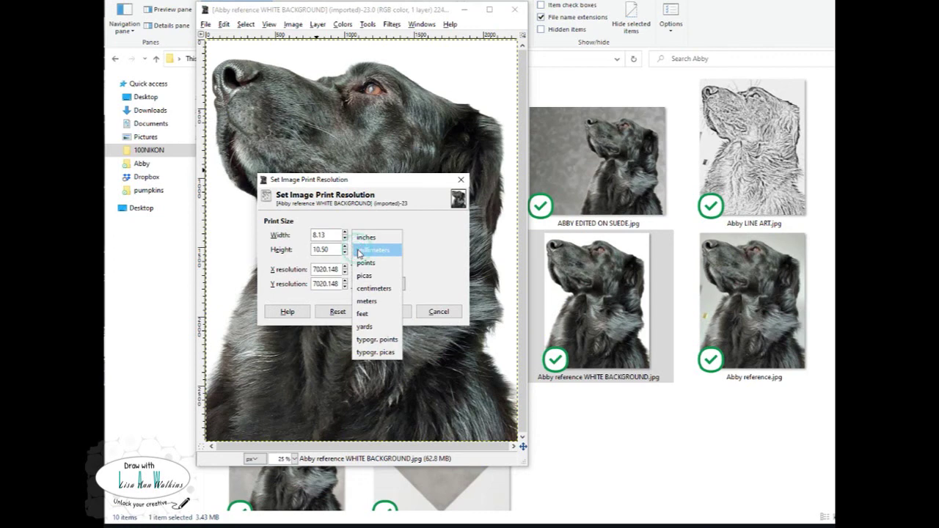
click(367, 237)
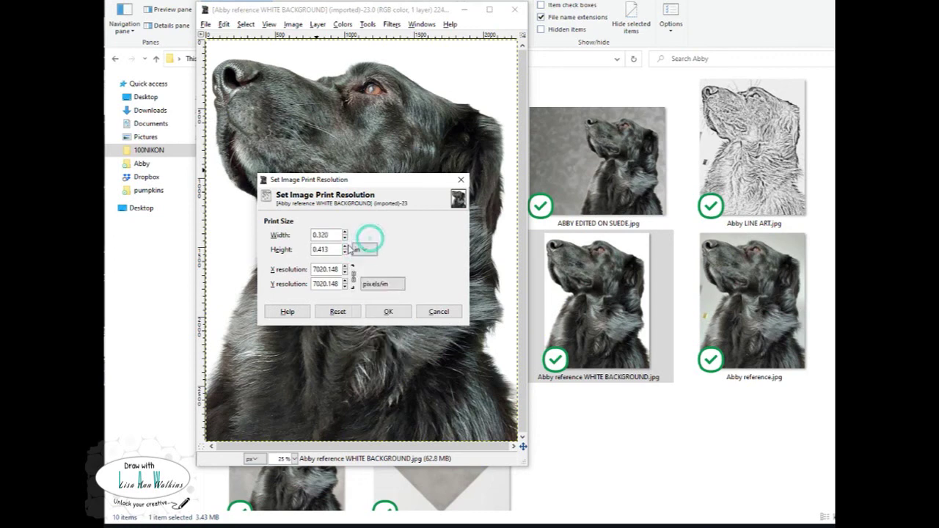
drag(336, 250, 303, 250)
text(1)
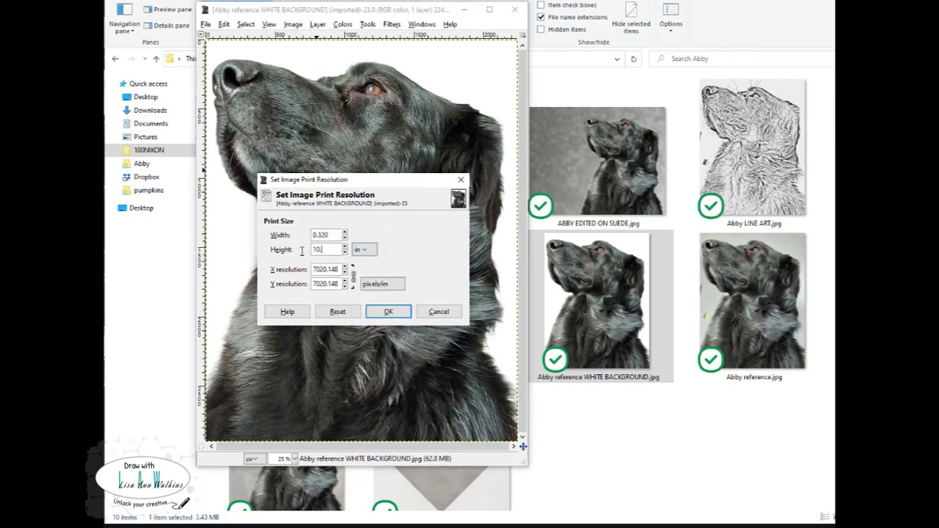
click(336, 235)
key(Tab)
click(336, 250)
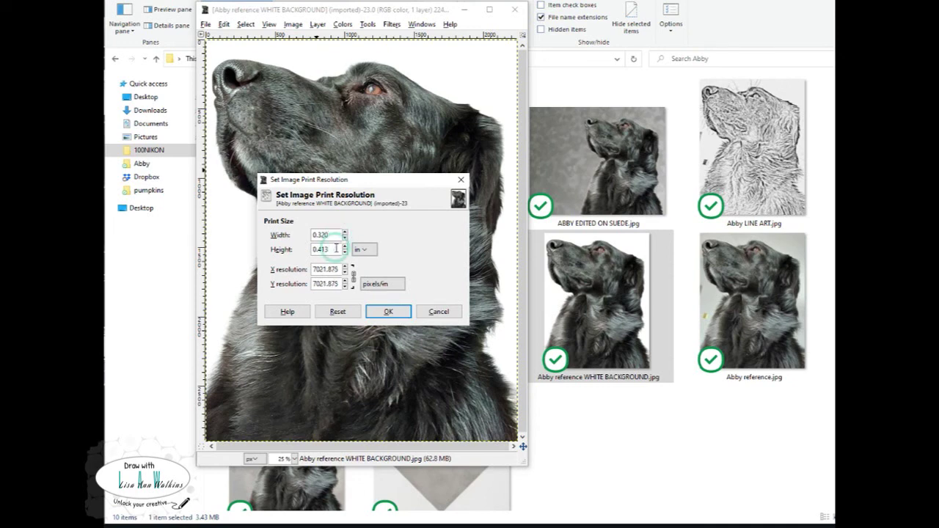
drag(336, 249, 313, 250)
click(325, 312)
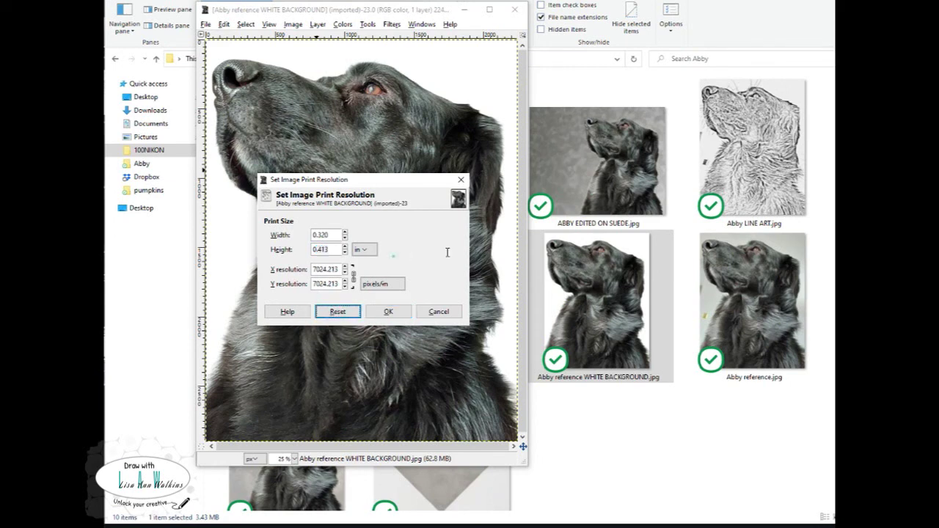
Reset the print resolution values, set the print height to 10.5 inches with proportional width, and apply the new size
click(338, 312)
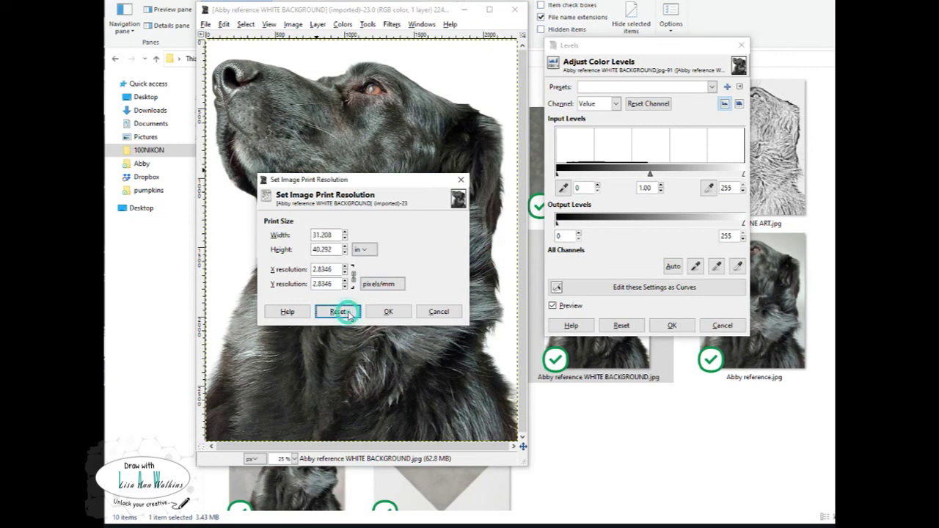
click(340, 251)
drag(339, 251, 308, 252)
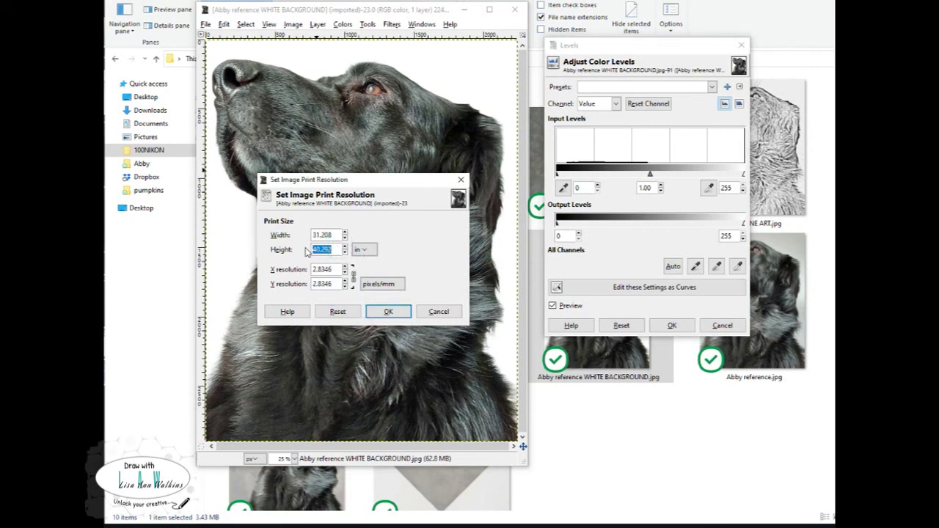
text(10.5)
click(336, 236)
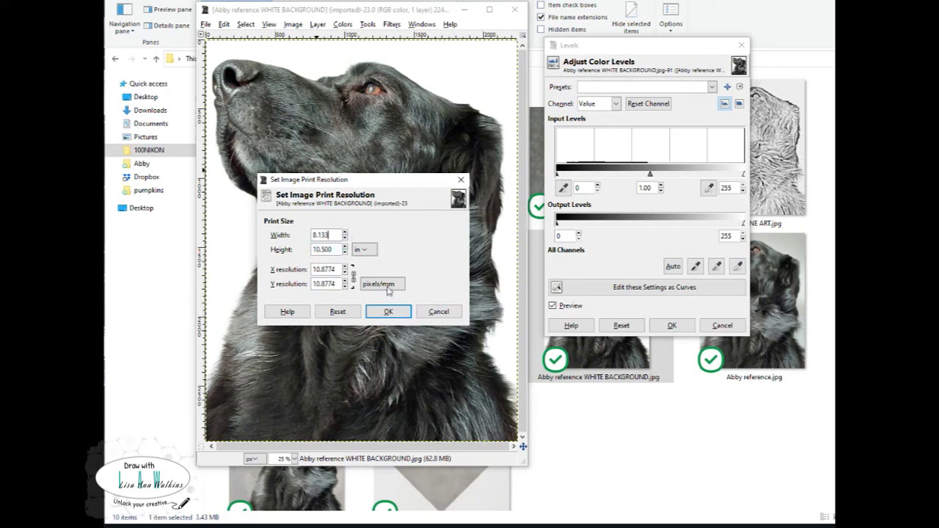
click(388, 311)
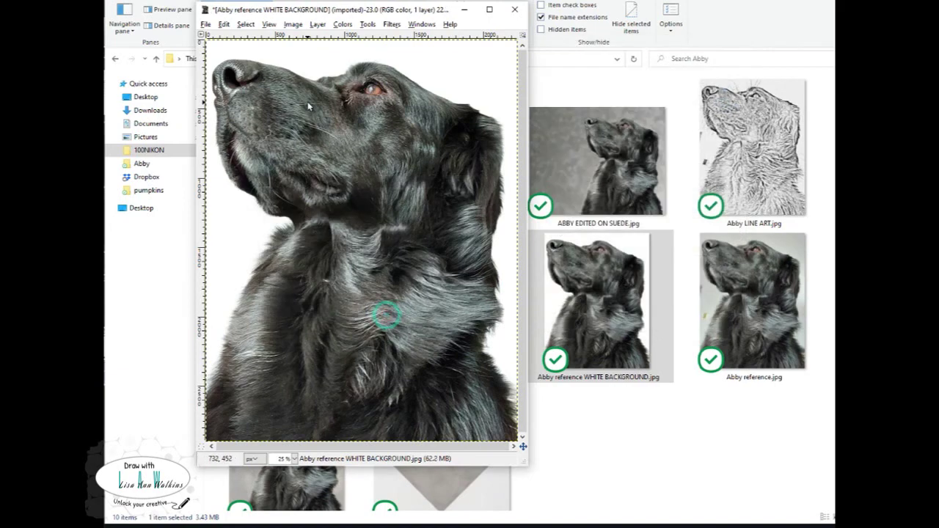
Export the image to the Abby folder as Abby reference WHITE BACKGROUND PRINT SIZE.jpg with JPEG quality 100
click(206, 27)
click(242, 174)
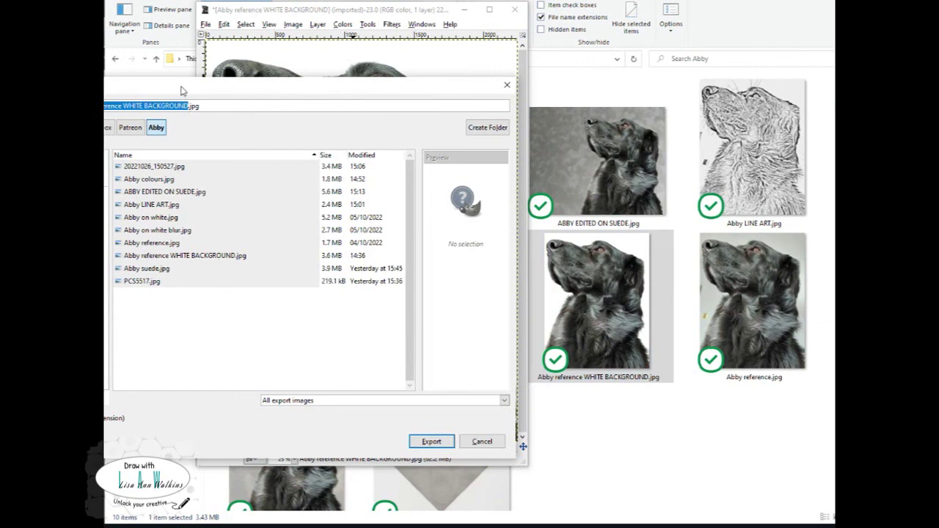
drag(183, 90, 225, 99)
click(232, 116)
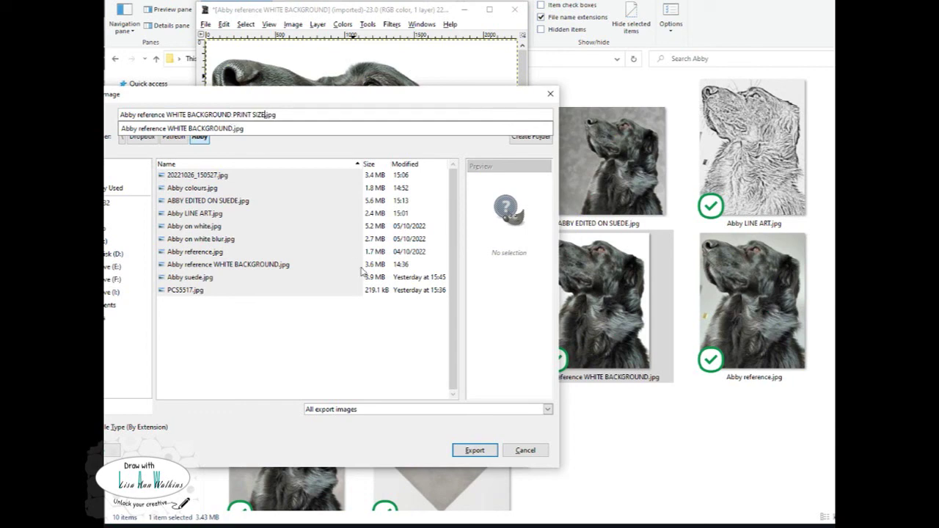
click(473, 452)
click(474, 453)
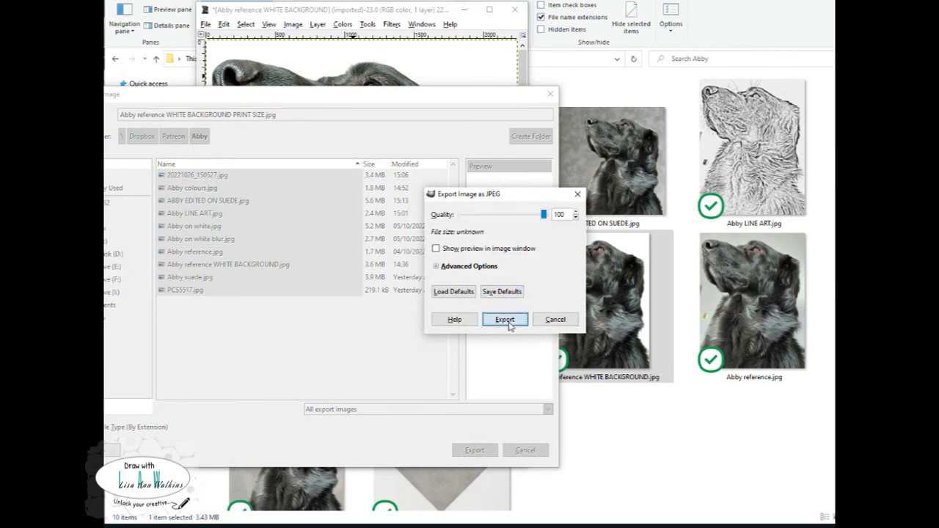
click(509, 325)
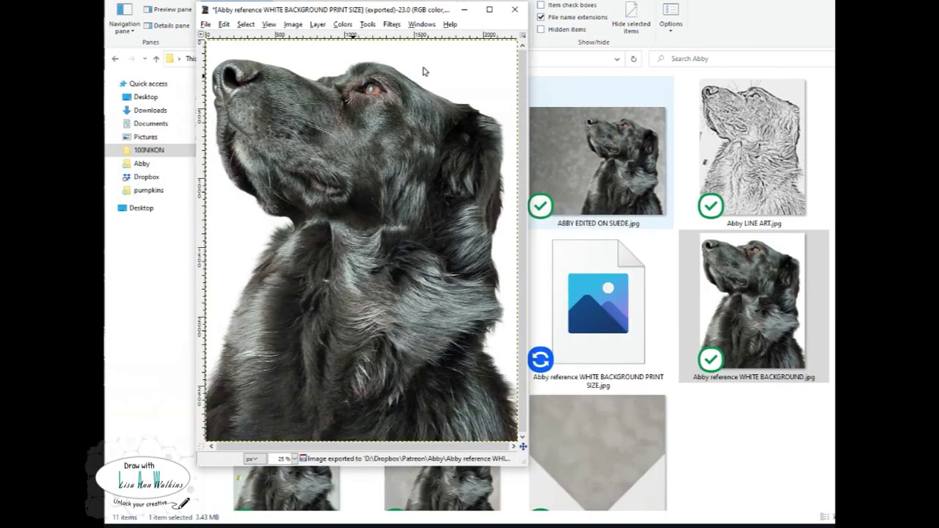
Open the EPSON WF-7515 Series printing preferences for the exported reference and review the additional options before returning to the main settings
click(207, 25)
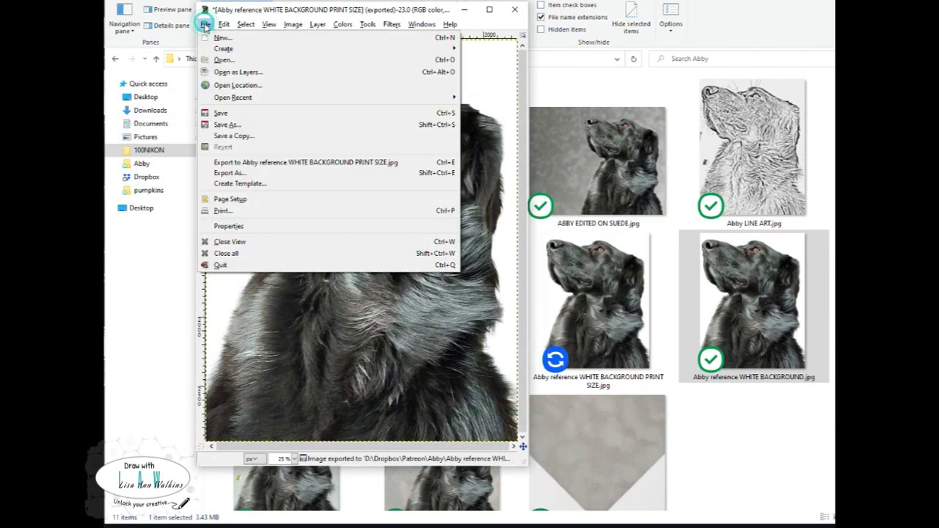
click(222, 211)
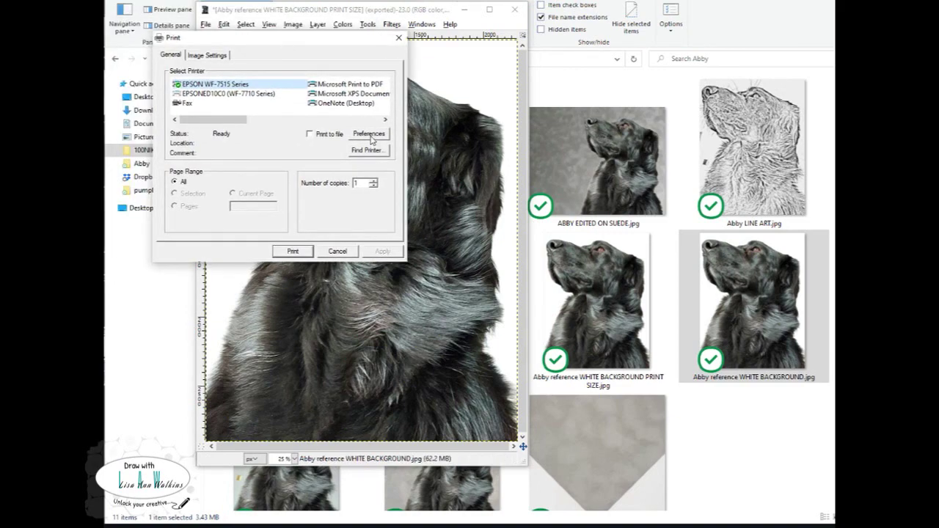
click(369, 133)
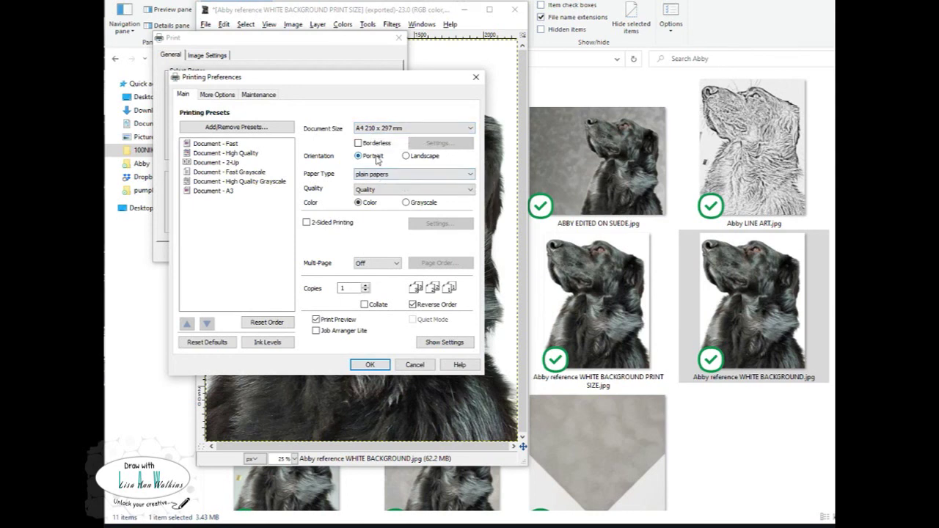
click(218, 95)
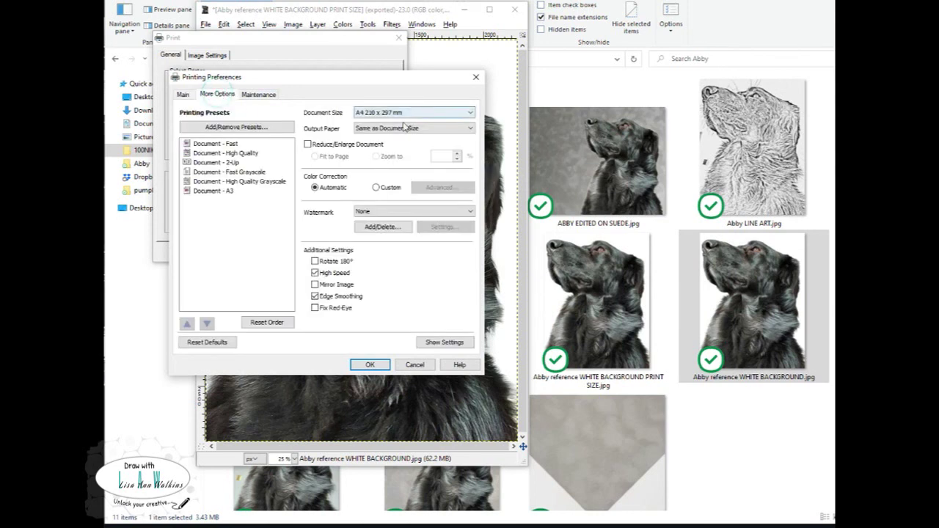
click(182, 94)
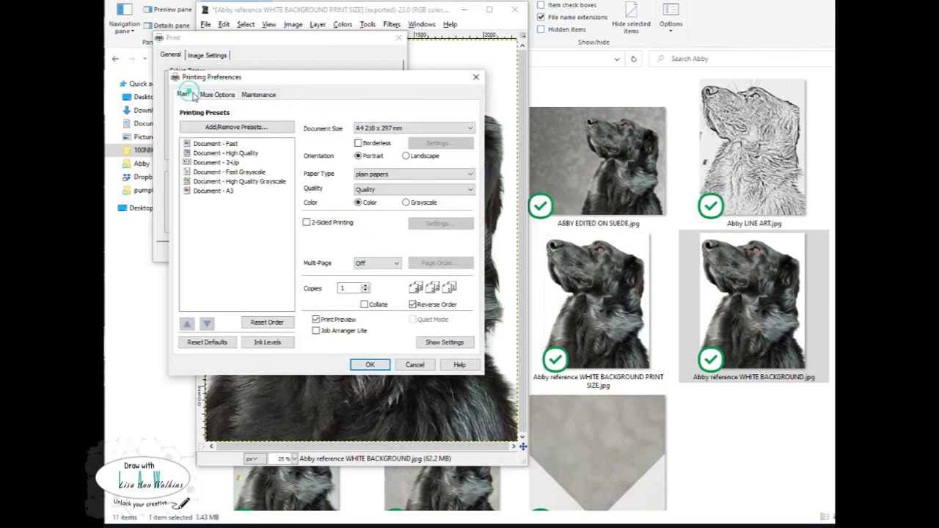
Set the paper type to Epson Glossy, accept and apply the preferences, and close the print dialog without printing
click(372, 176)
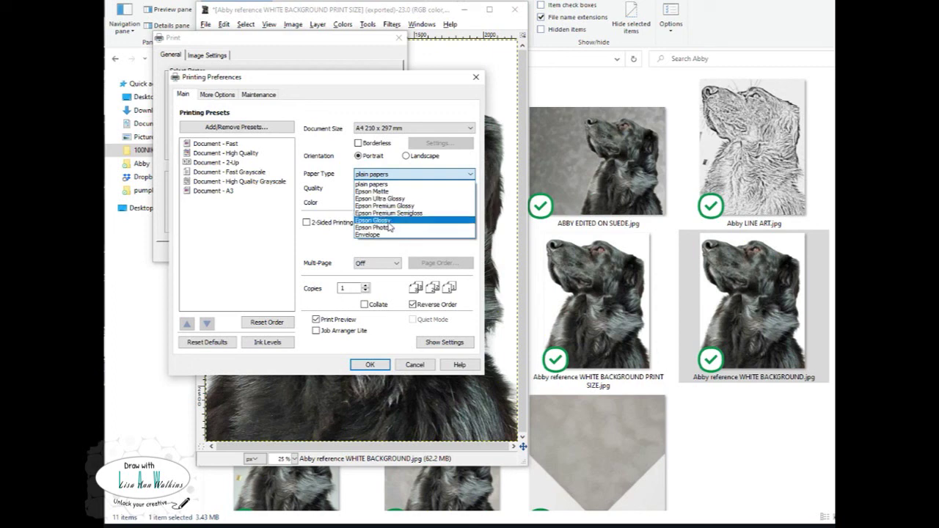
click(389, 221)
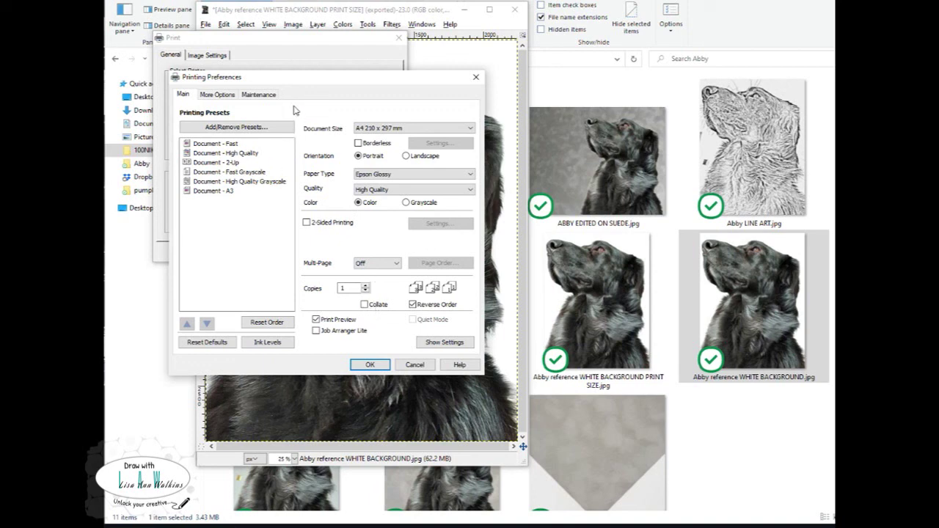
click(369, 364)
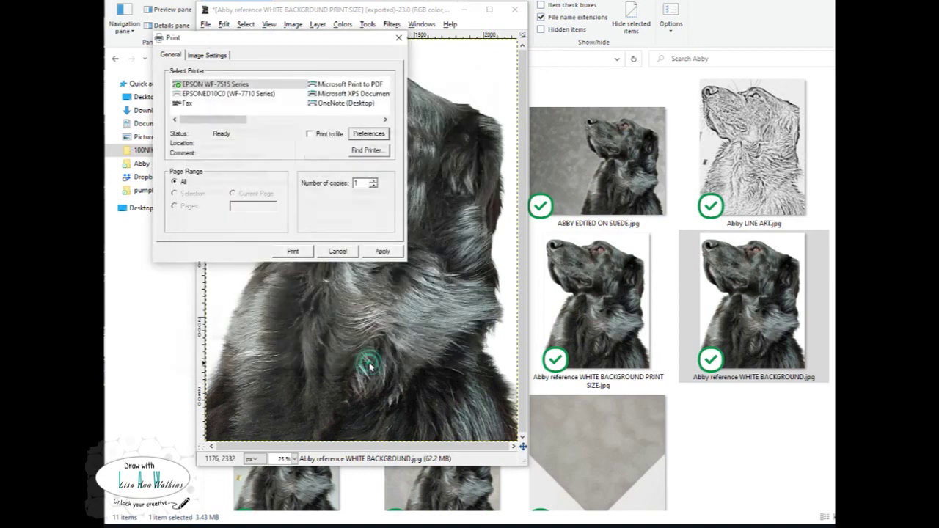
click(380, 250)
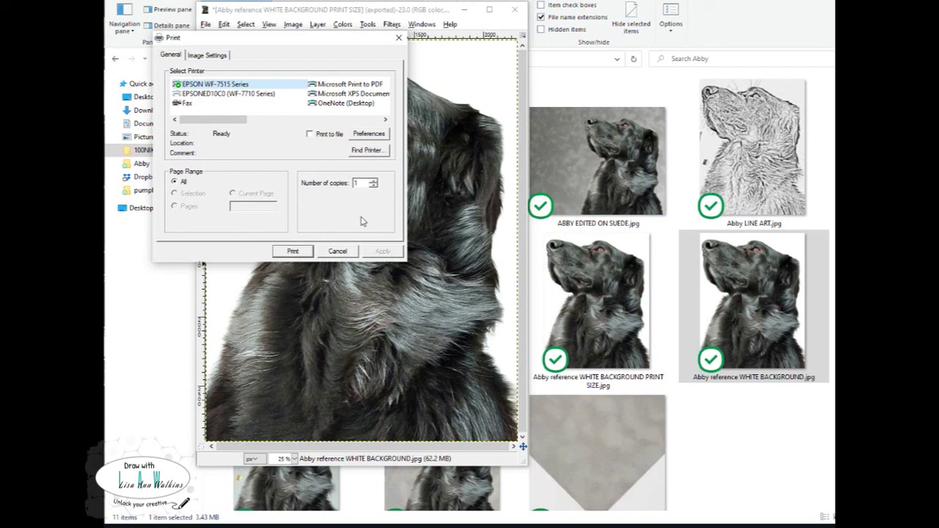
click(399, 38)
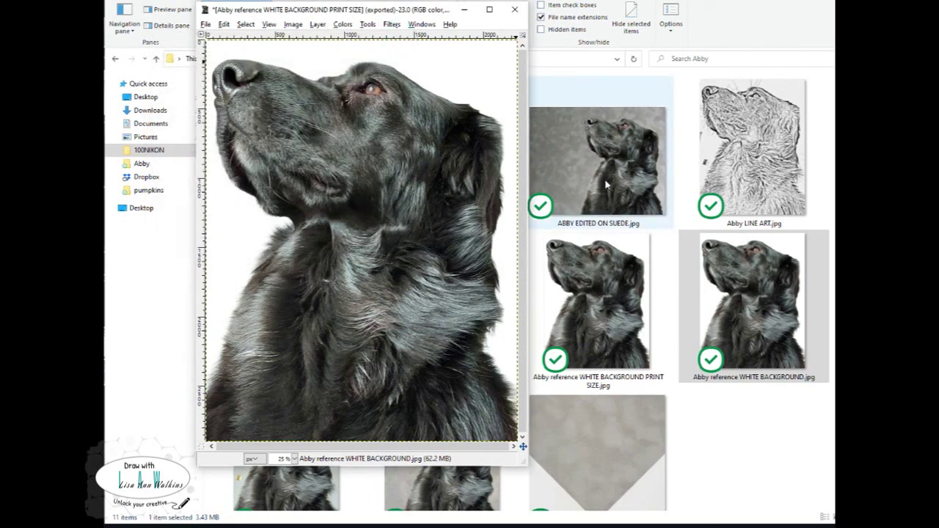
Close the print-size reference image, discarding its unsaved changes, and select the plain beige suede image in the Abby folder
click(514, 11)
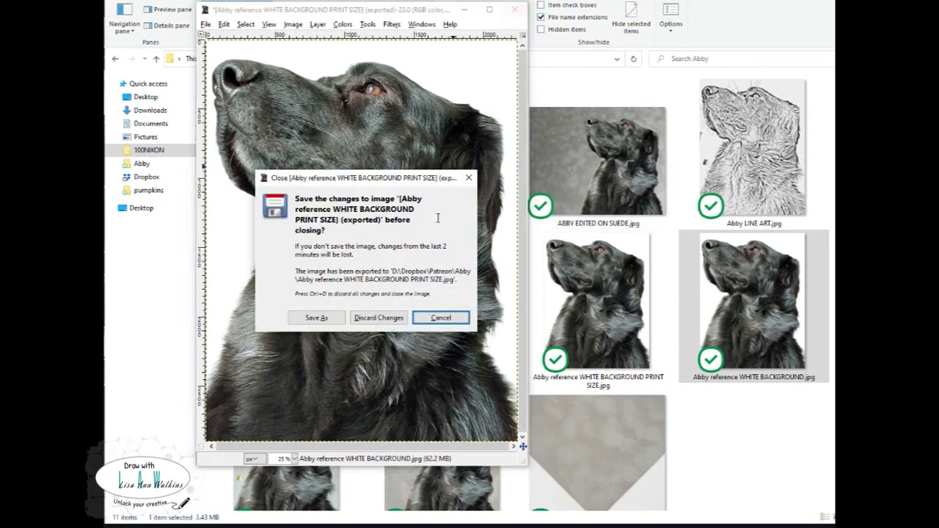
click(376, 317)
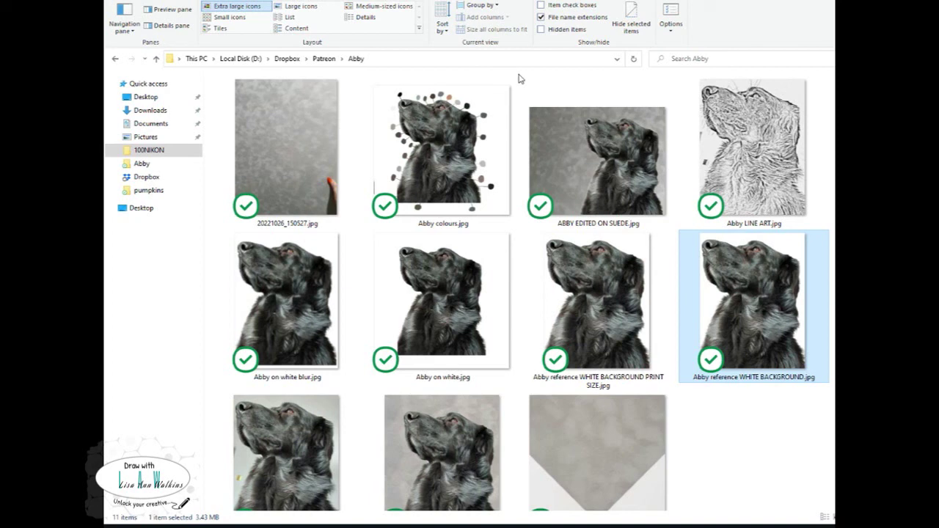
click(573, 416)
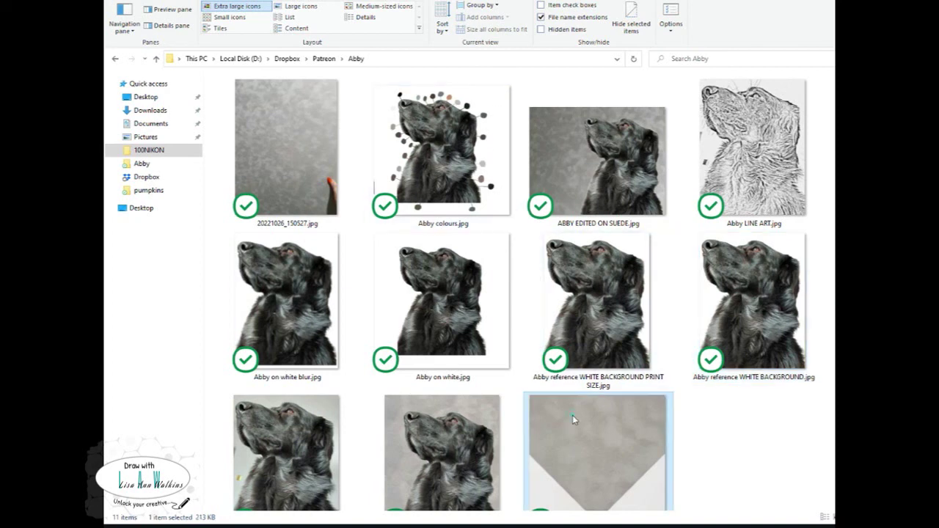